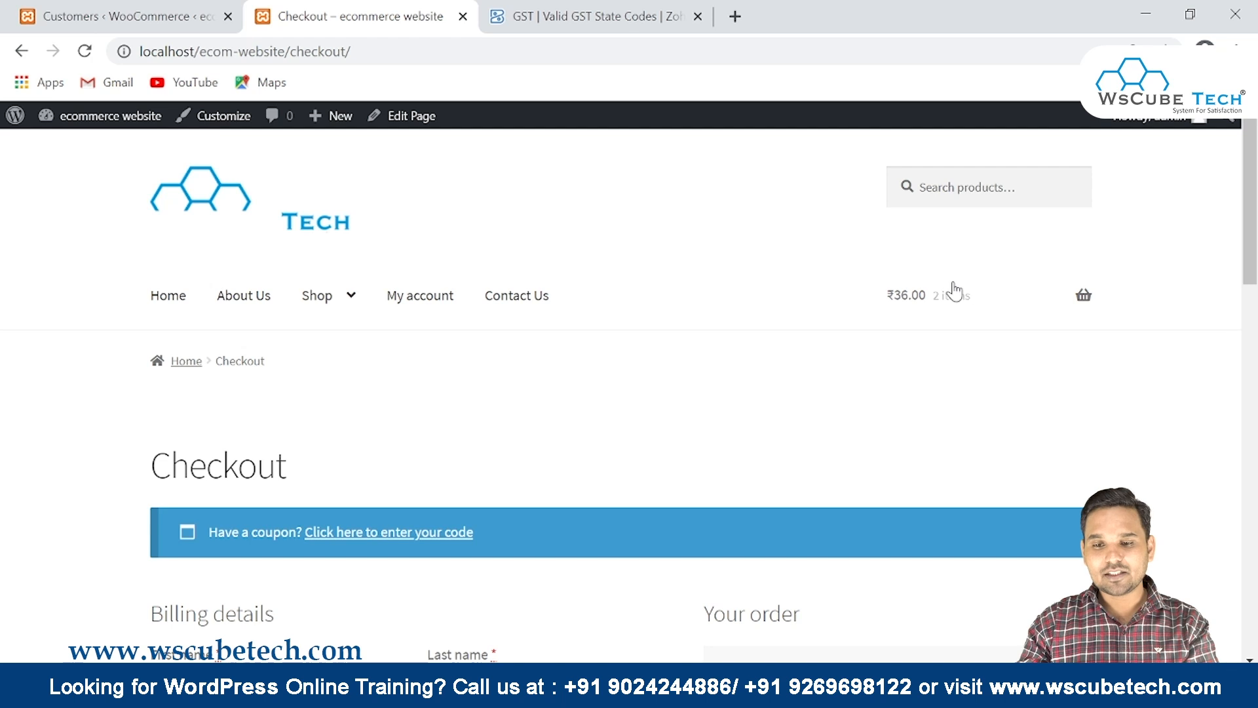
# Open the shopping cart and review the T-shirt's price and quantity and the cart totals.
pyautogui.click(918, 300)
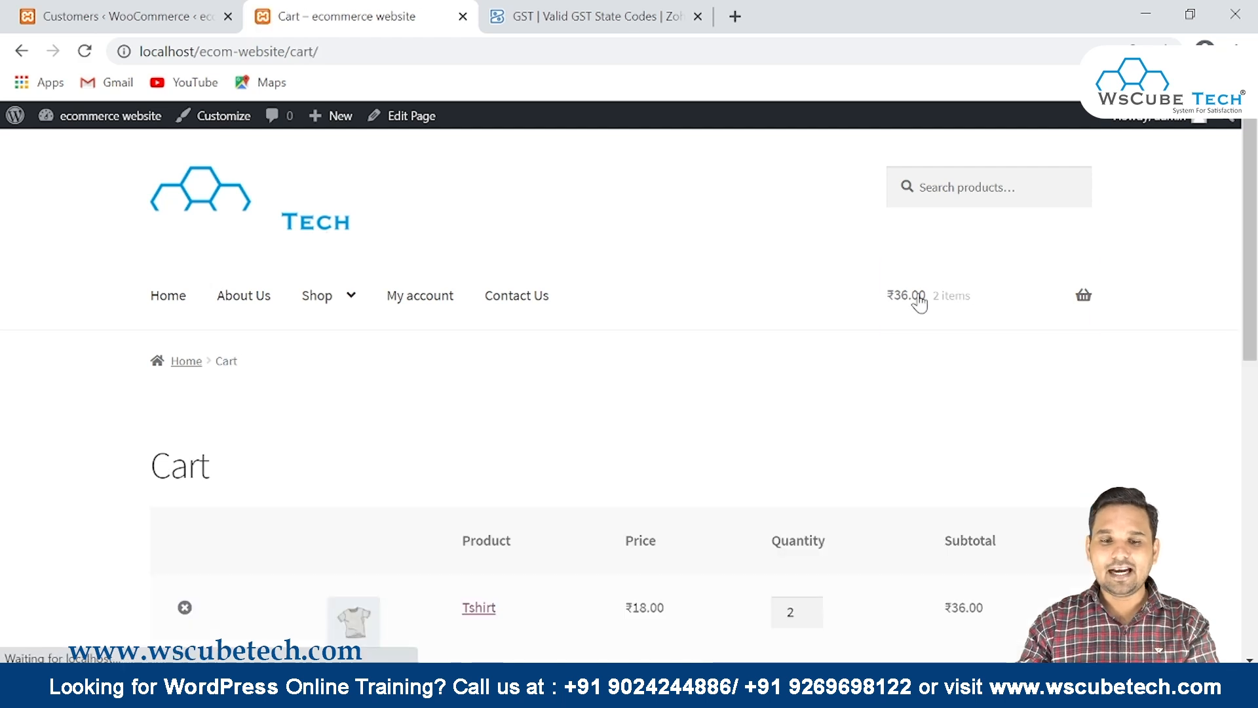
pyautogui.scroll(-3, 917, 302)
pyautogui.doubleClick(790, 415)
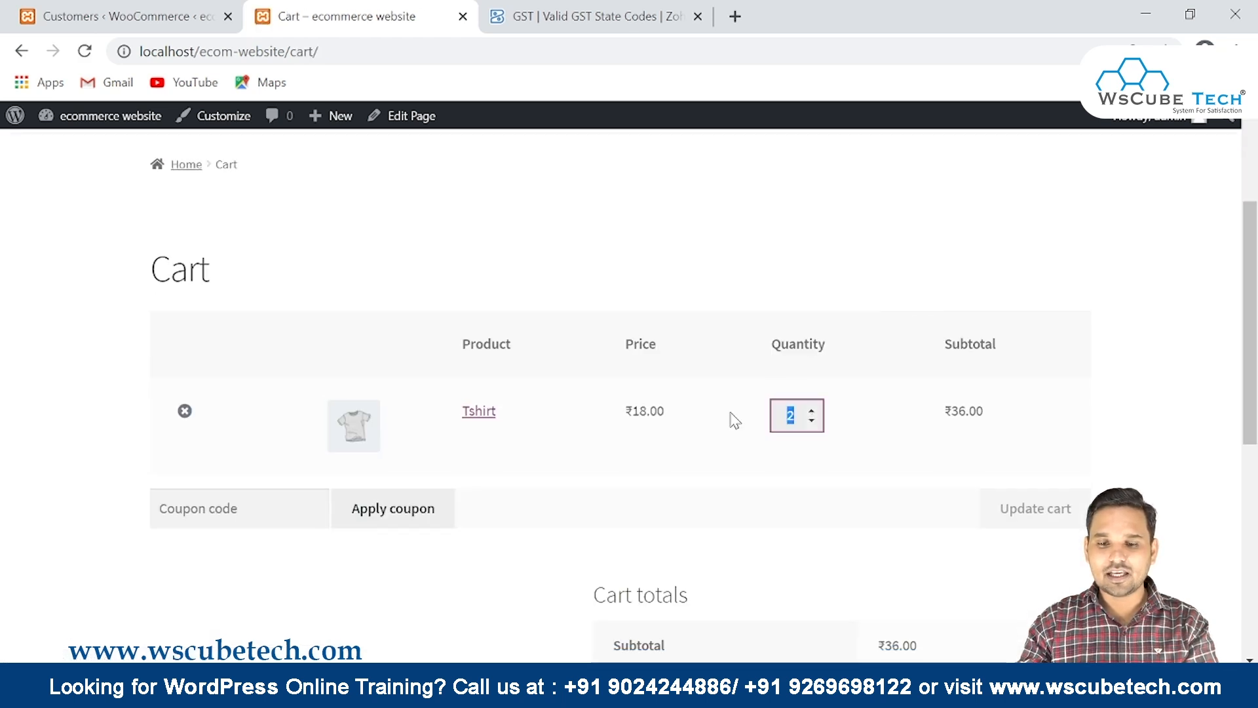
pyautogui.scroll(3, 856, 295)
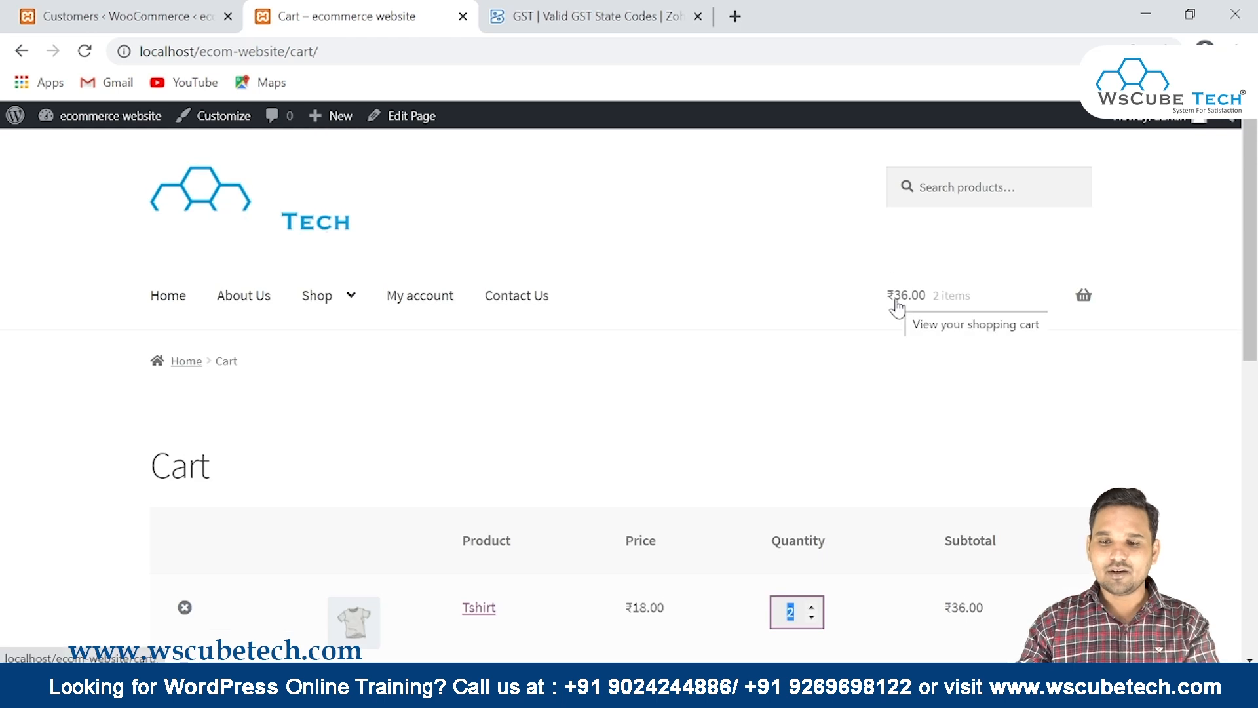
pyautogui.scroll(-5, 897, 314)
pyautogui.scroll(-4, 897, 330)
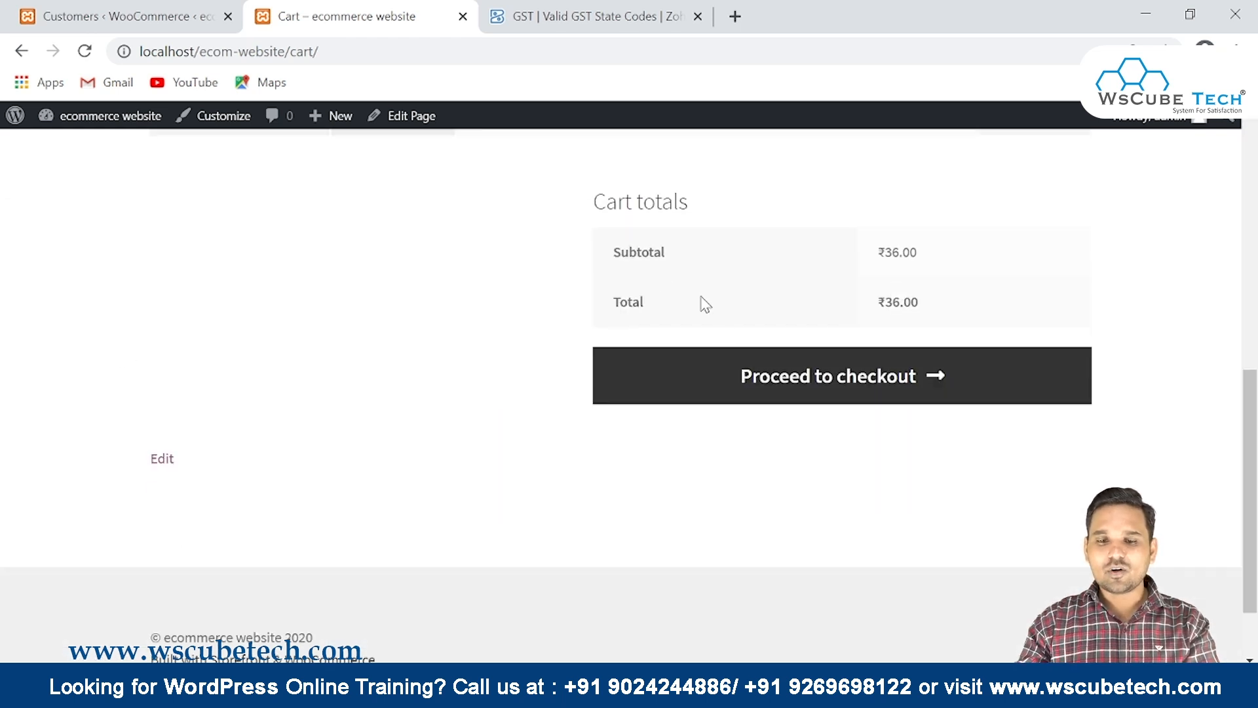
pyautogui.scroll(6, 976, 315)
pyautogui.doubleClick(628, 411)
pyautogui.scroll(-6, 711, 373)
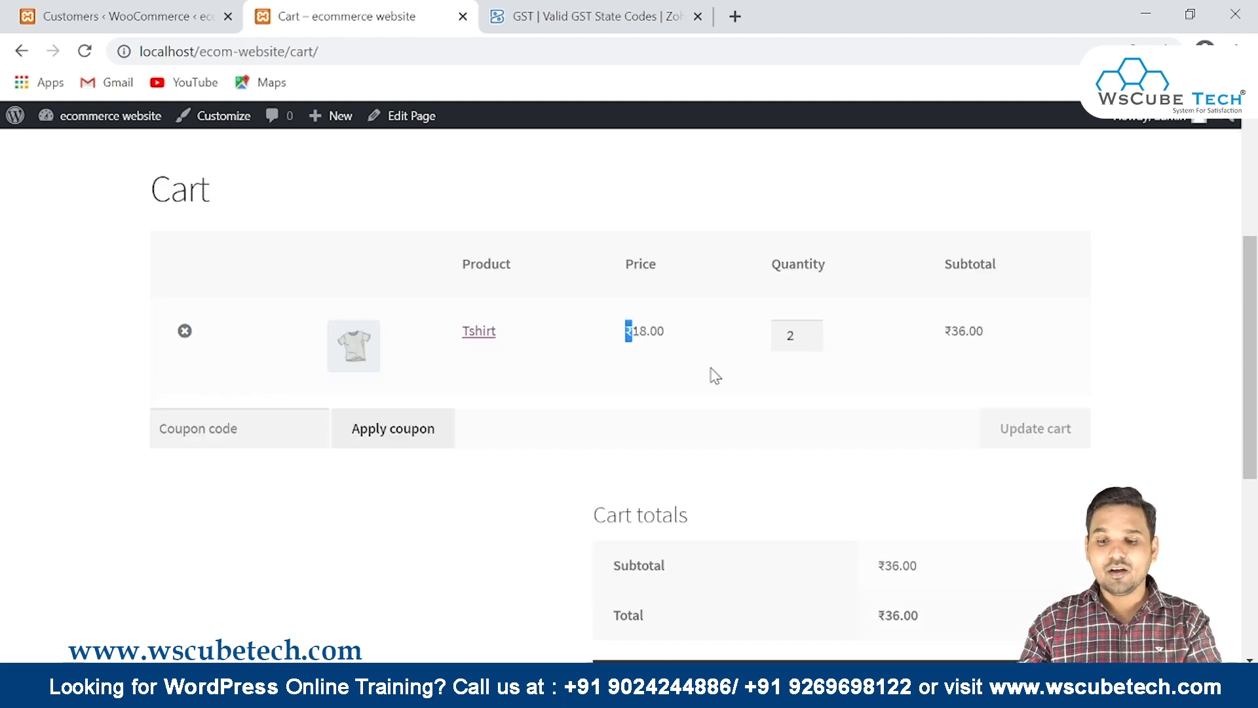
pyautogui.scroll(3, 834, 382)
pyautogui.scroll(-2, 838, 387)
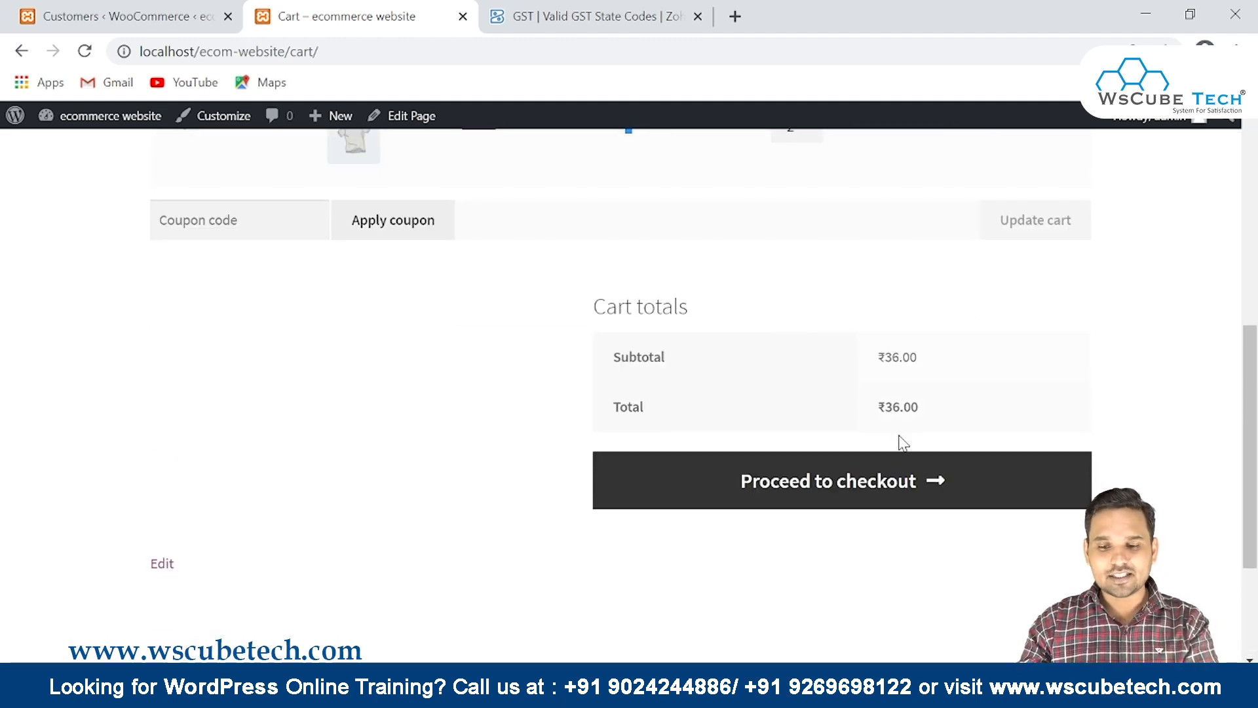
# Proceed to checkout and examine the order summary for a tax line, along with the billing fields.
pyautogui.click(936, 486)
pyautogui.scroll(-8, 911, 439)
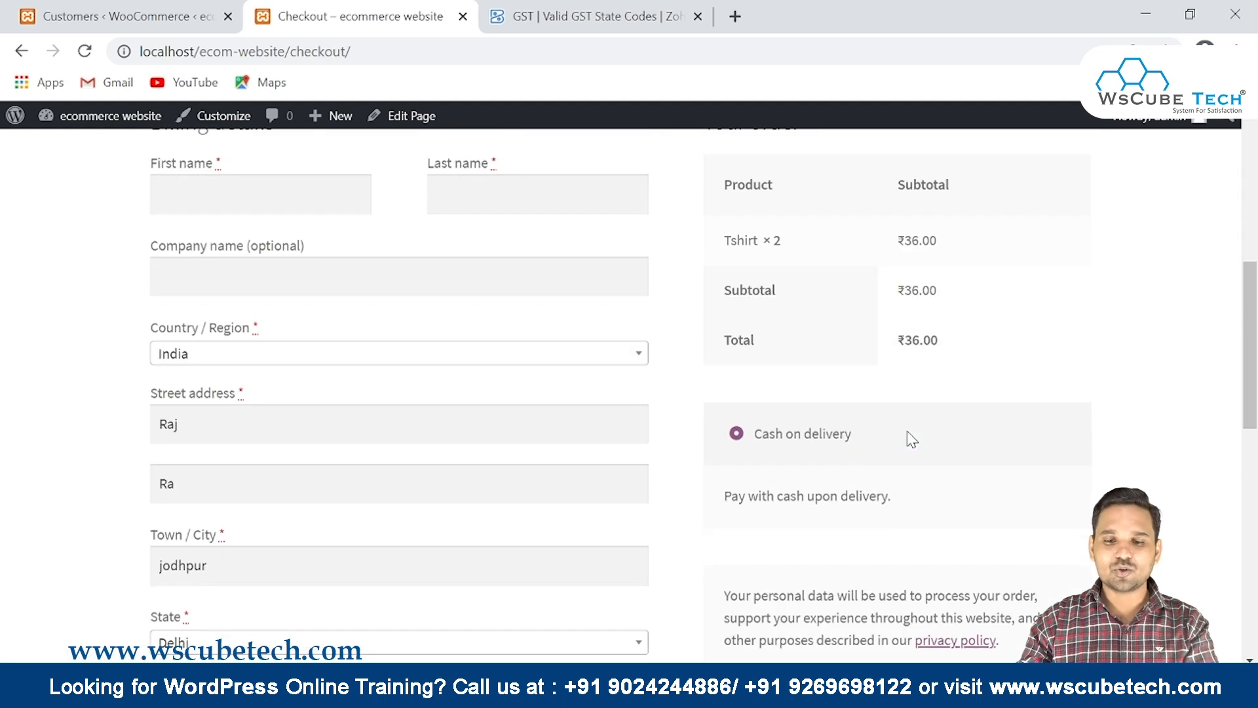
pyautogui.scroll(3, 911, 439)
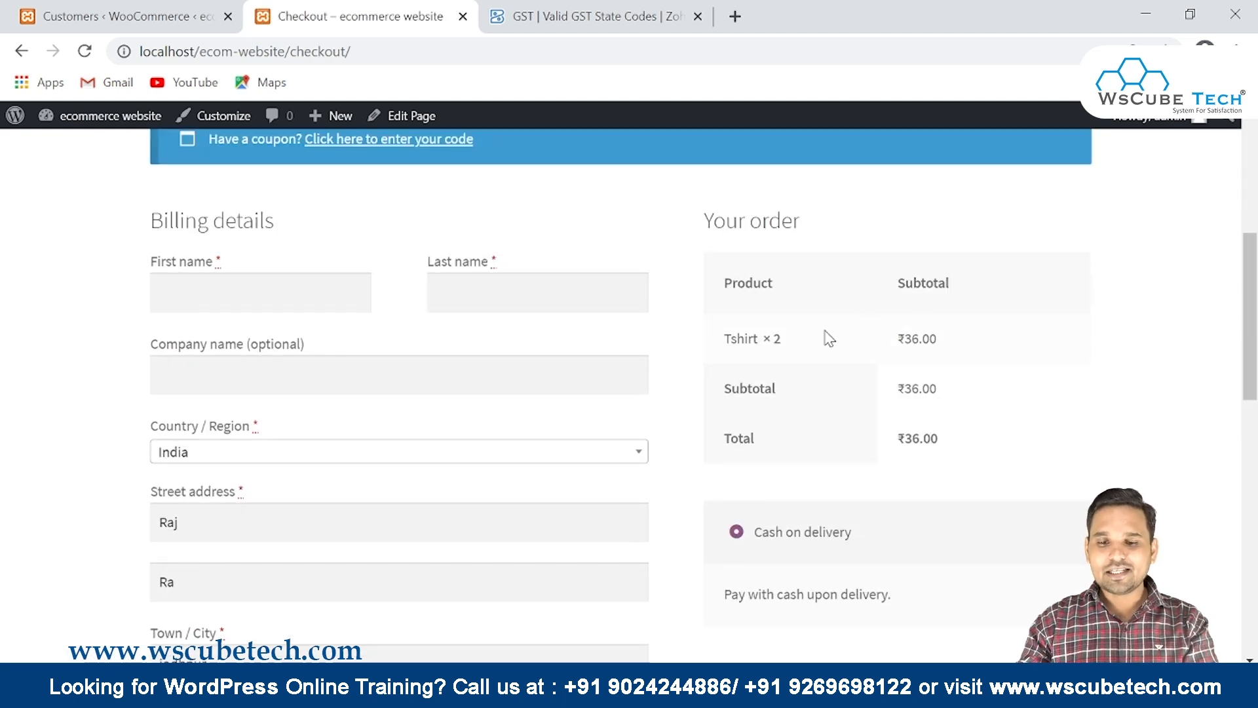
pyautogui.moveTo(713, 352); pyautogui.dragTo(834, 337)
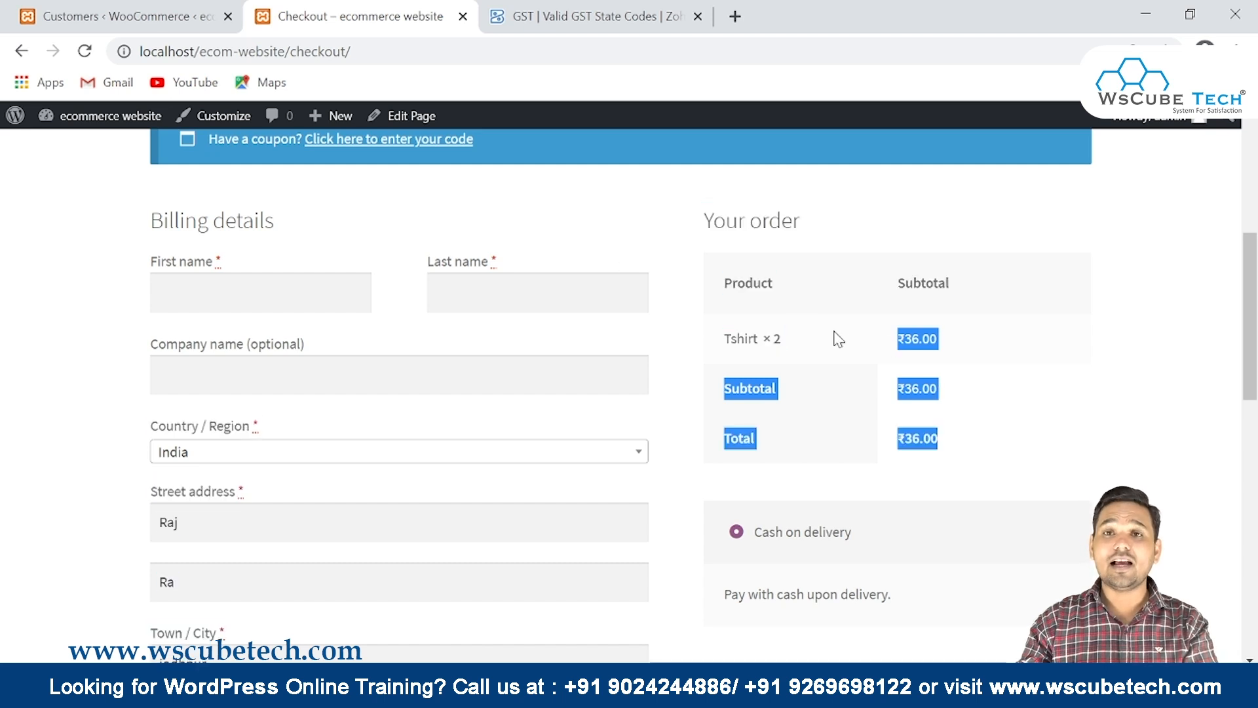
pyautogui.scroll(1, 120, 337)
pyautogui.scroll(-5, 121, 337)
pyautogui.scroll(-8, 120, 337)
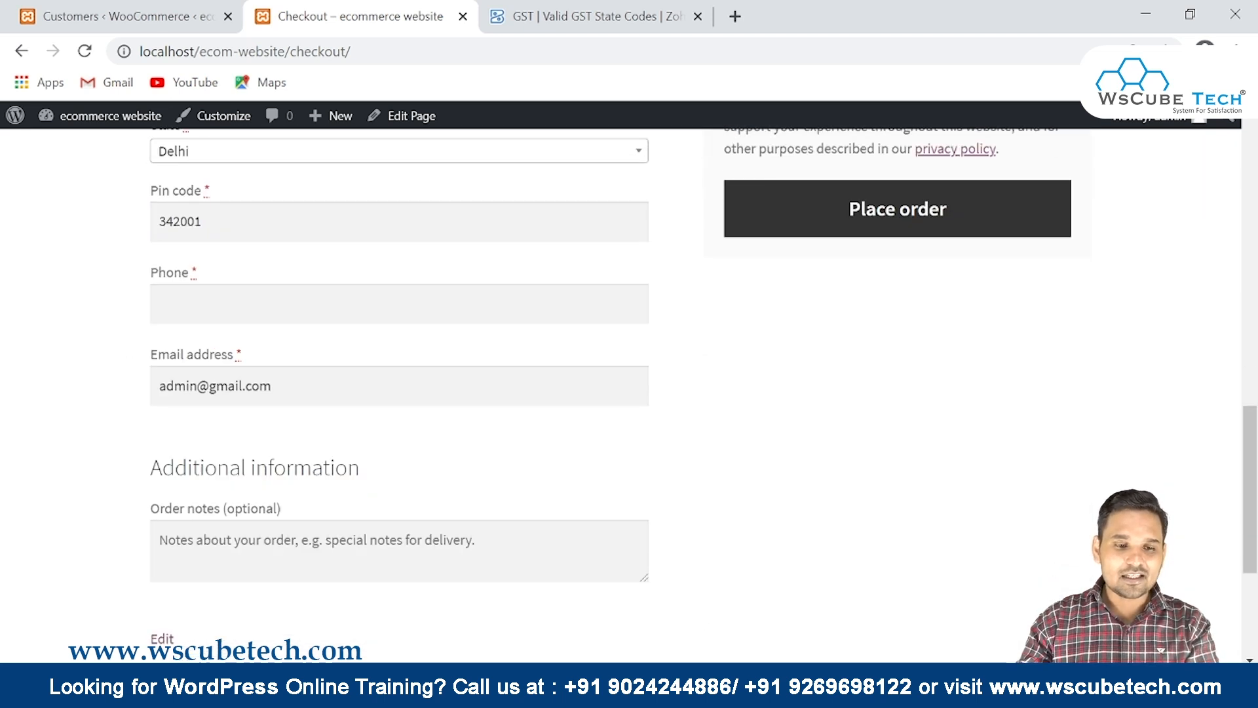
pyautogui.scroll(7, 121, 337)
pyautogui.scroll(9, 121, 337)
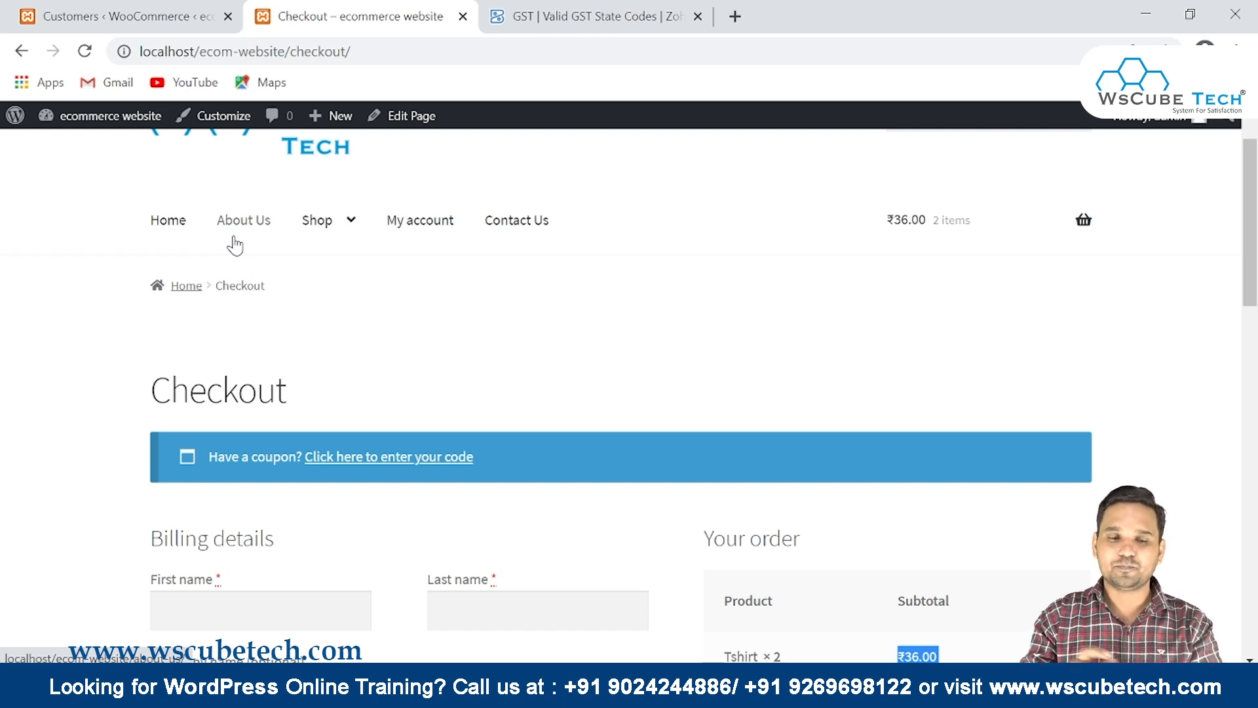
# In WooCommerce's general settings, make sure tax rates and calculations are enabled, and save the changes.
pyautogui.click(38, 1)
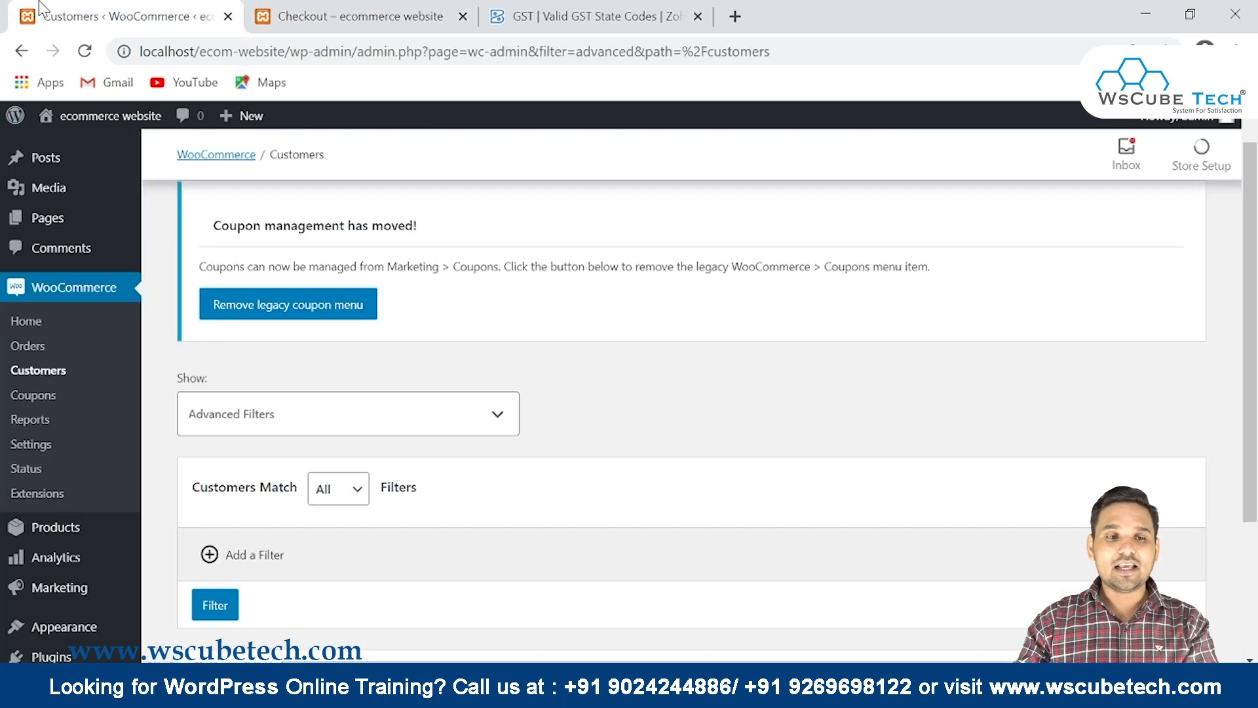
pyautogui.scroll(-3, 646, 265)
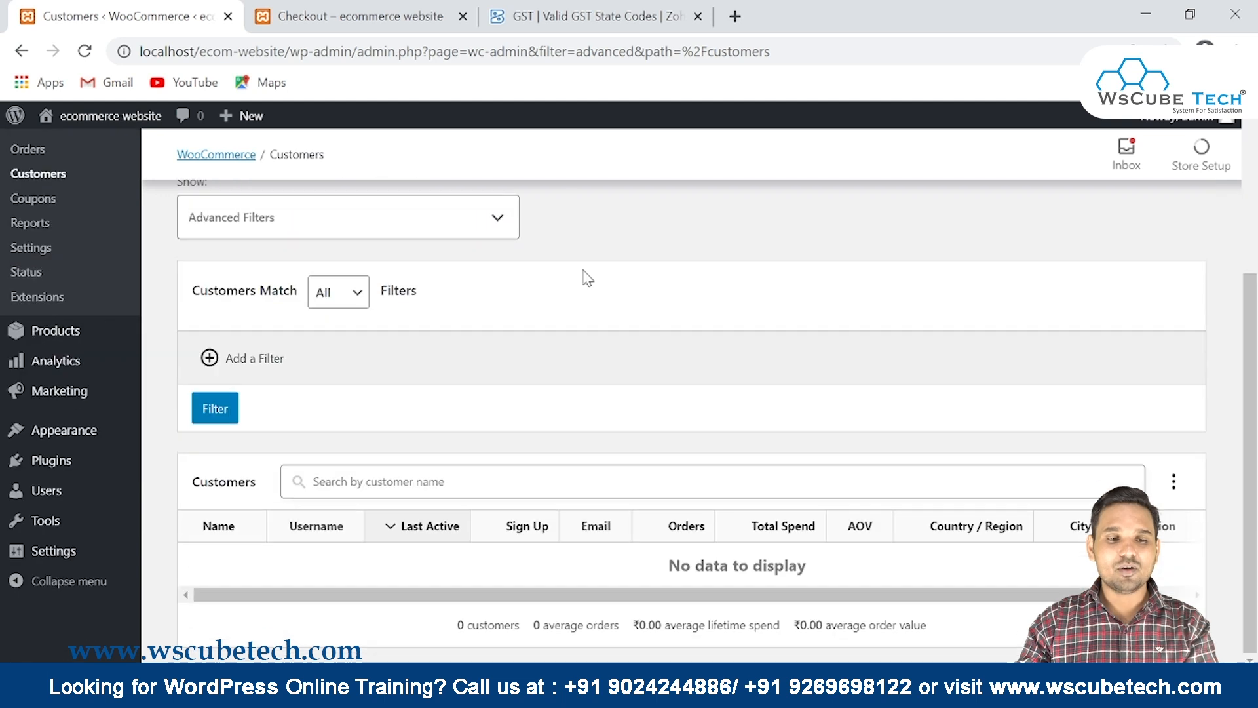
pyautogui.click(30, 247)
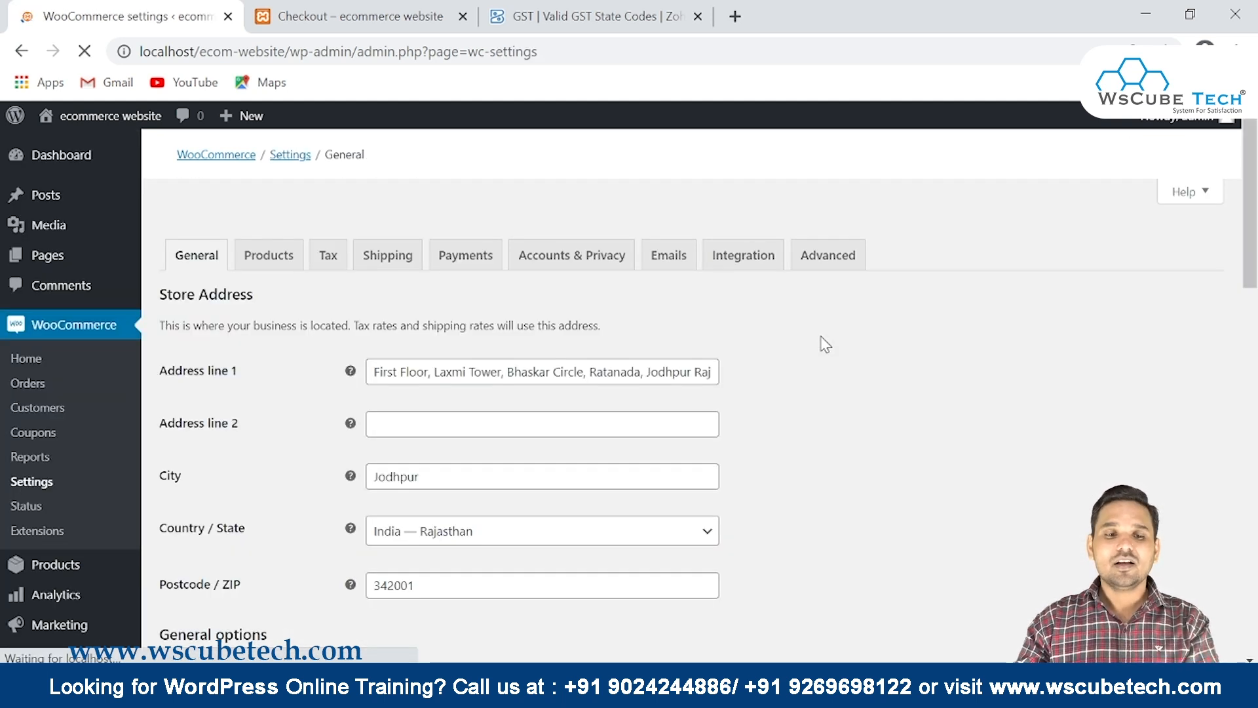
pyautogui.scroll(-8, 352, 333)
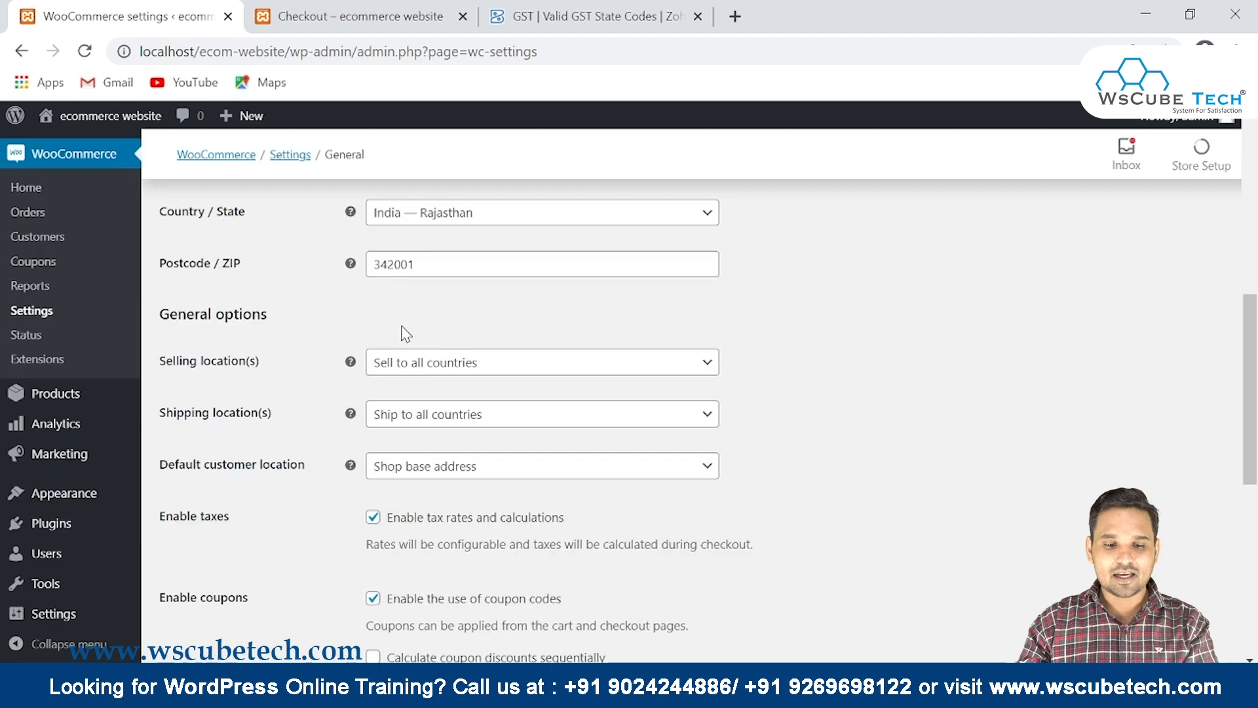
pyautogui.moveTo(353, 333); pyautogui.dragTo(567, 336)
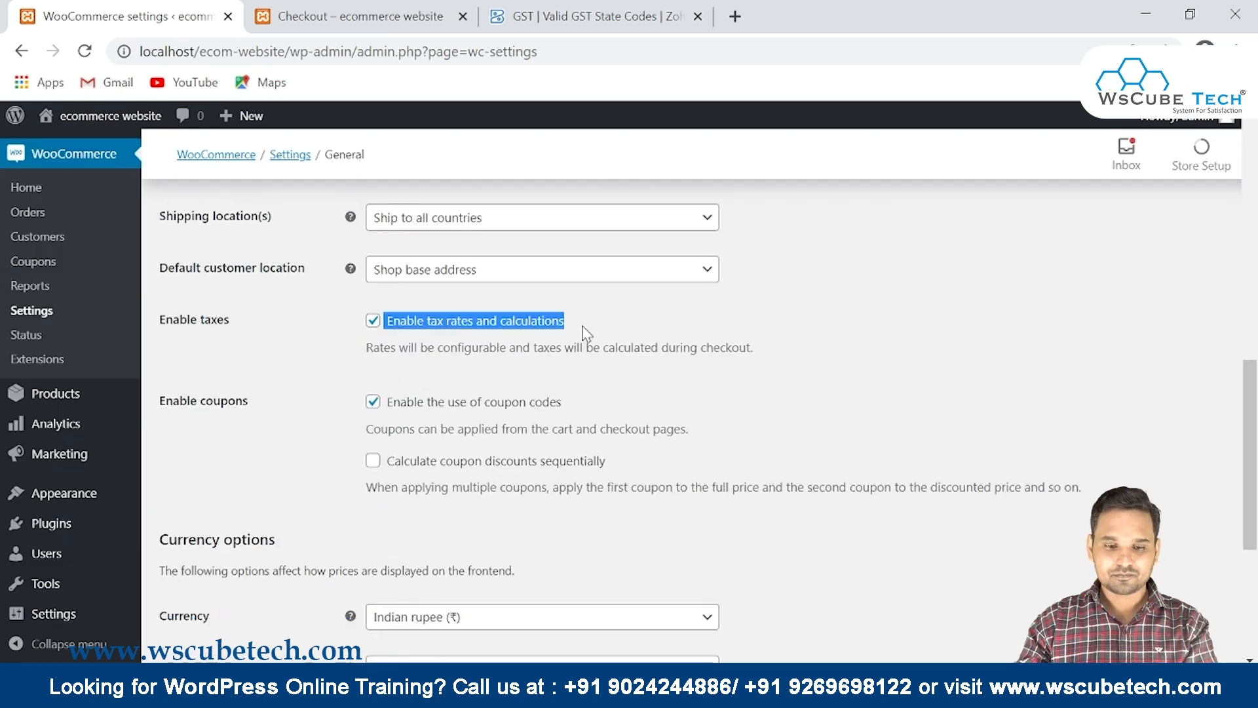
pyautogui.click(330, 330)
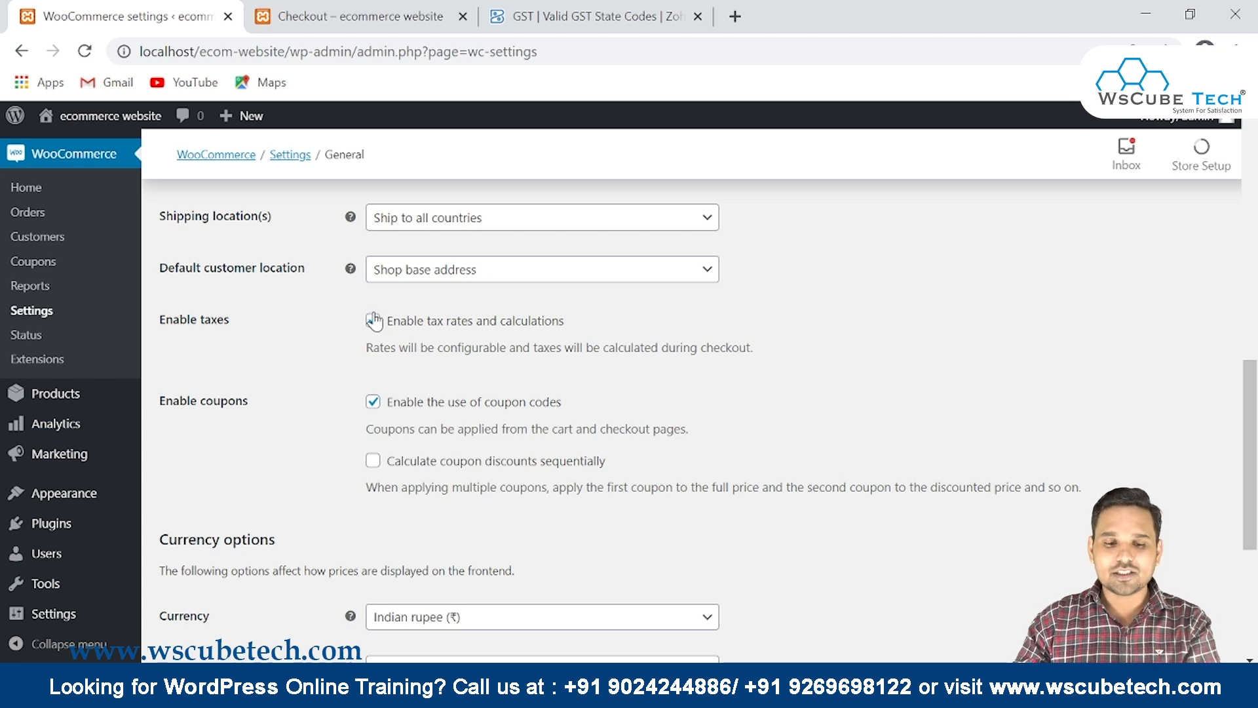
pyautogui.scroll(-1, 375, 321)
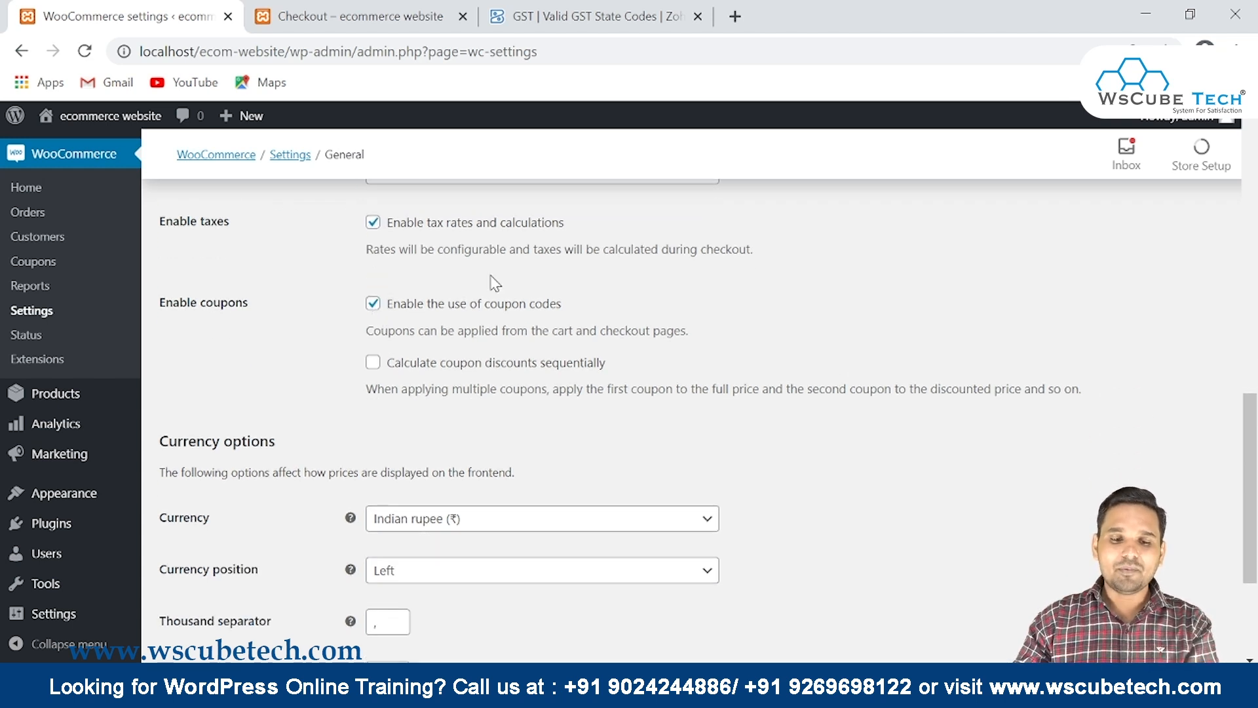
pyautogui.scroll(2, 491, 282)
pyautogui.scroll(-4, 478, 427)
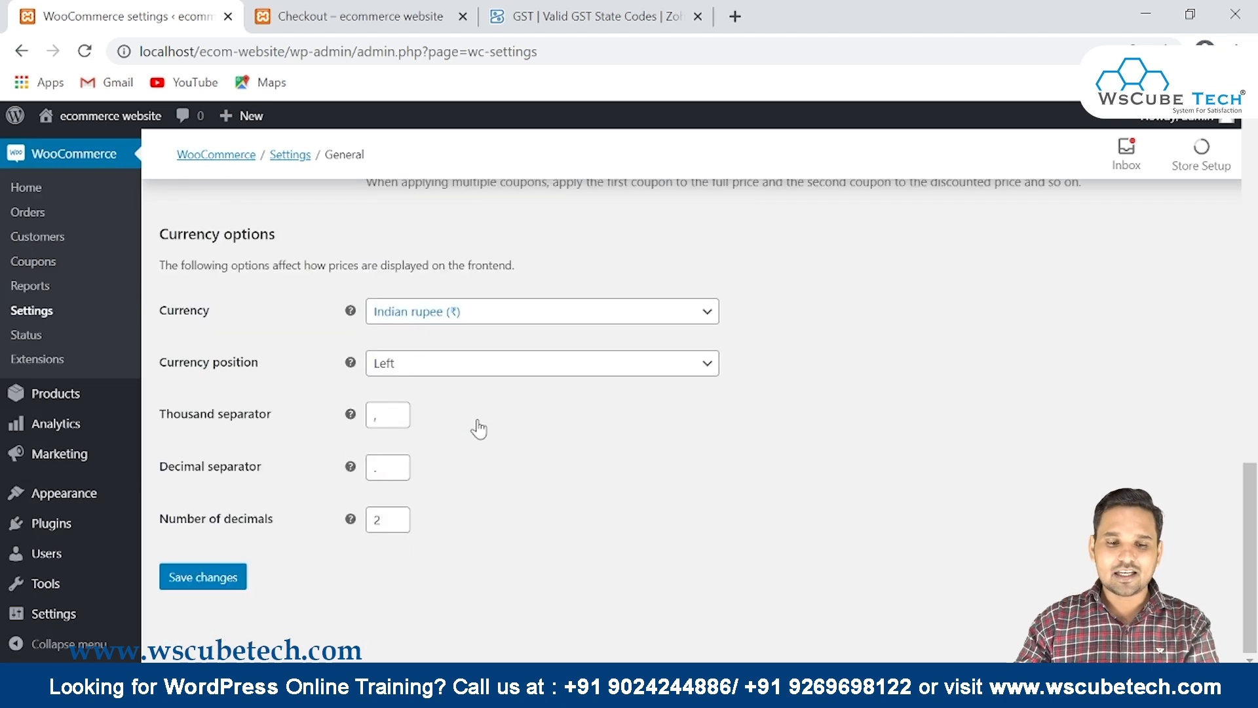
pyautogui.click(204, 576)
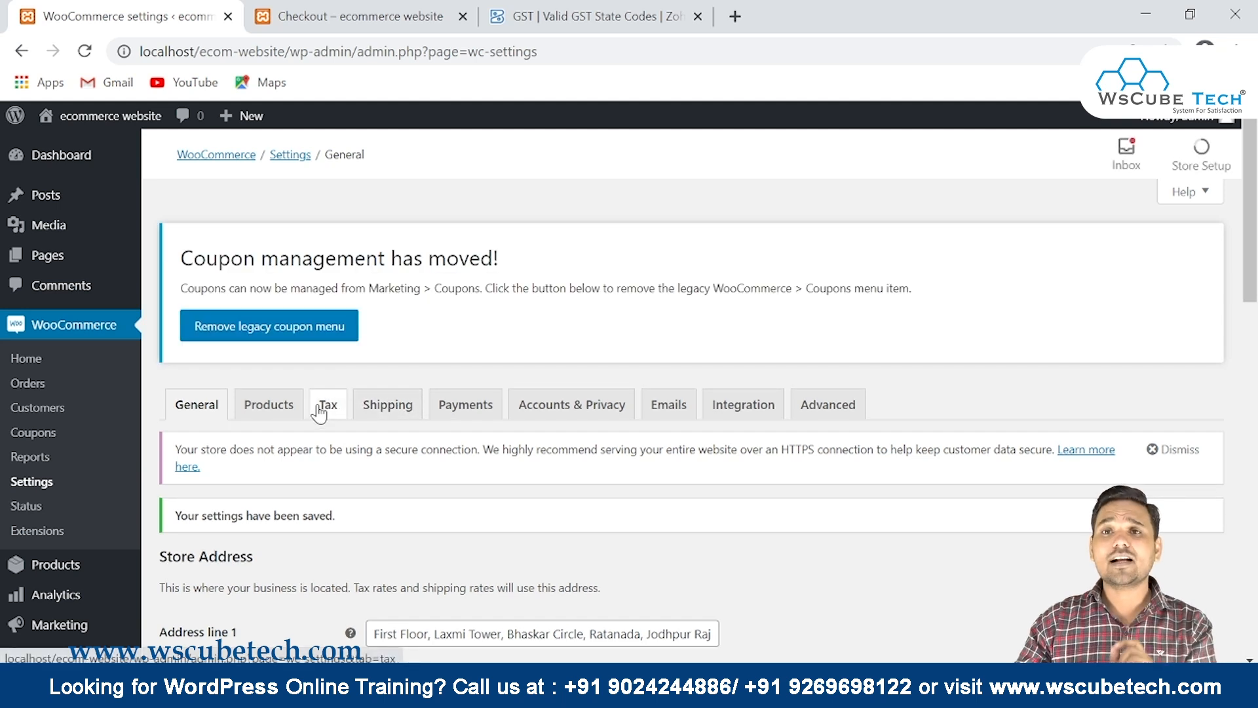
# Open the WooCommerce tax settings and review the options for tax-inclusive prices, calculation basis, rounding and additional tax classes.
pyautogui.click(319, 412)
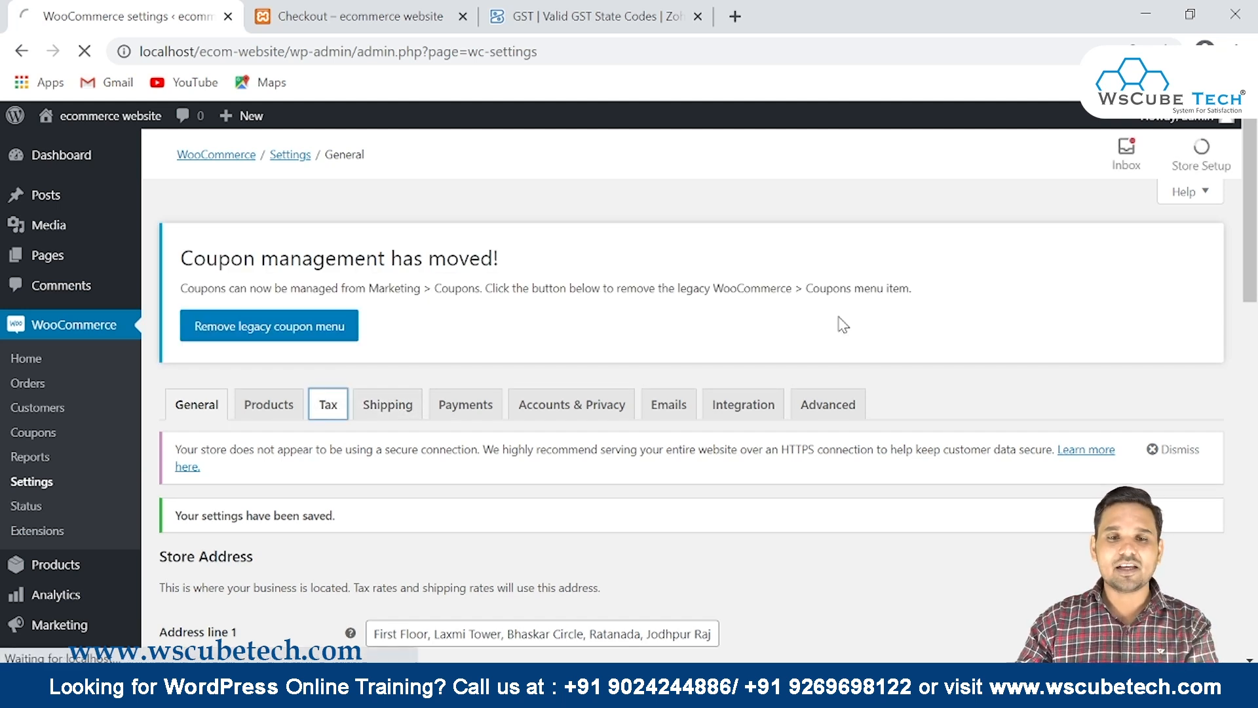
pyautogui.scroll(-3, 844, 324)
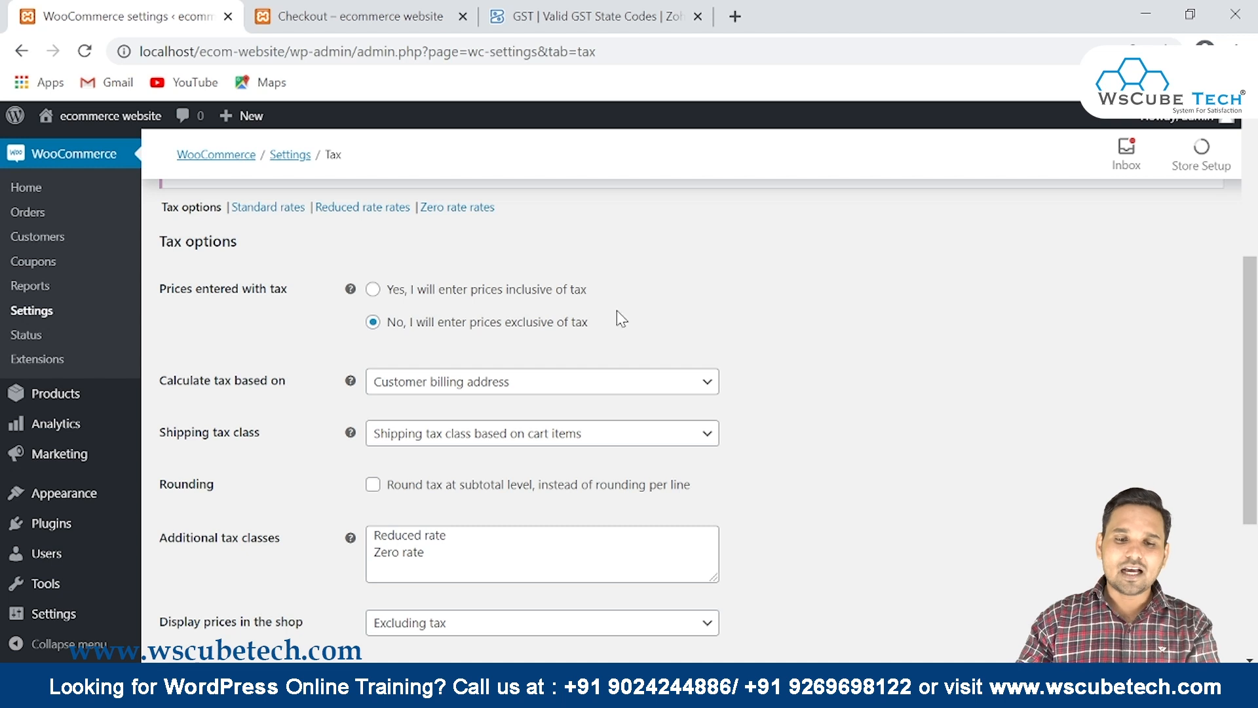
pyautogui.moveTo(607, 289); pyautogui.dragTo(383, 289)
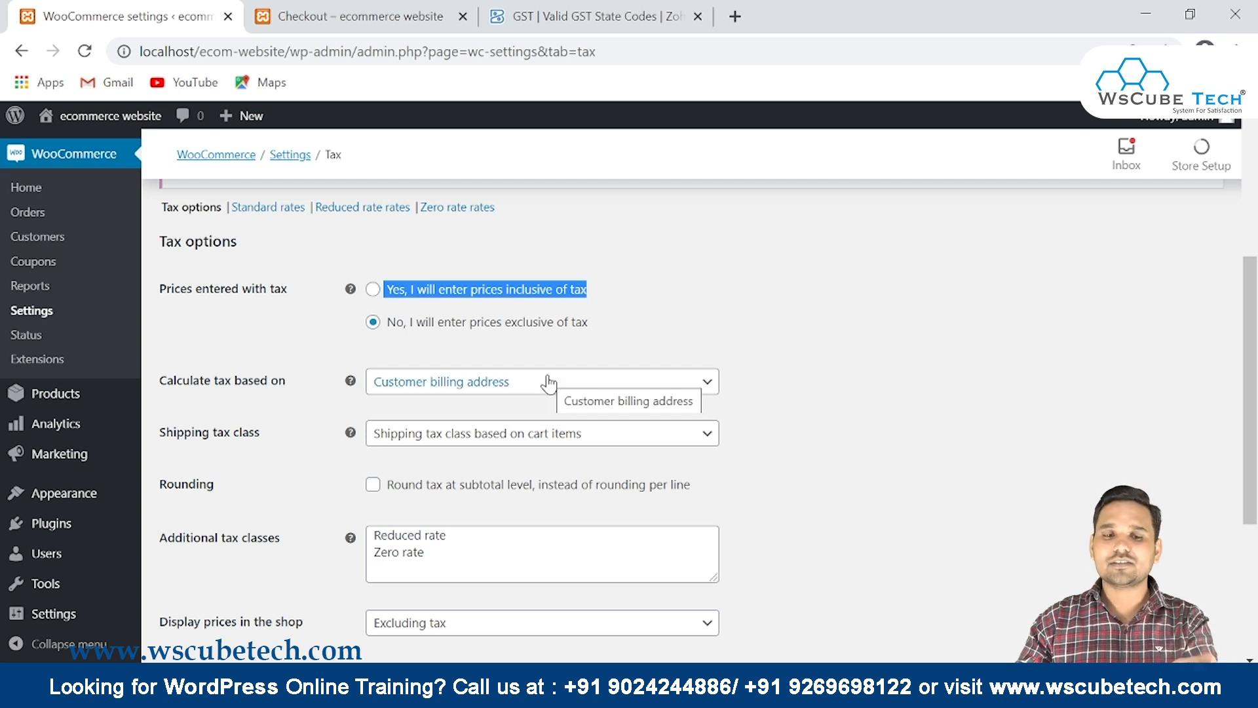
pyautogui.scroll(-3, 207, 383)
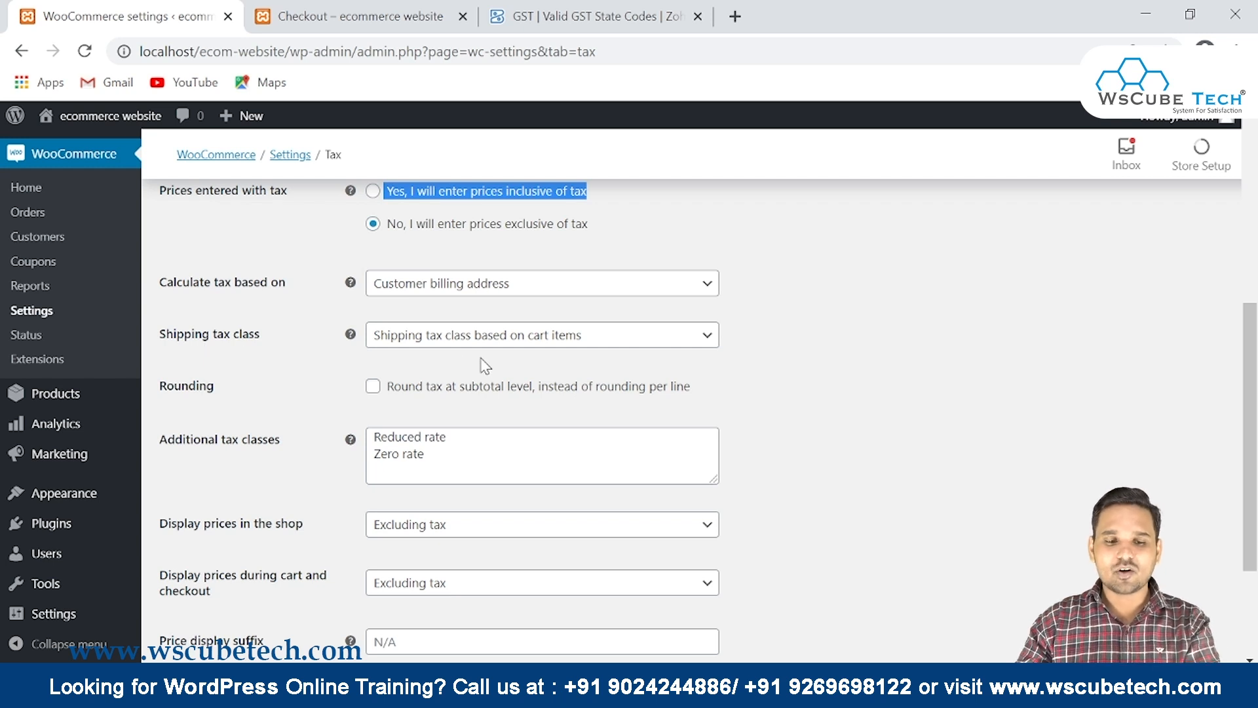
pyautogui.moveTo(158, 393); pyautogui.dragTo(264, 394)
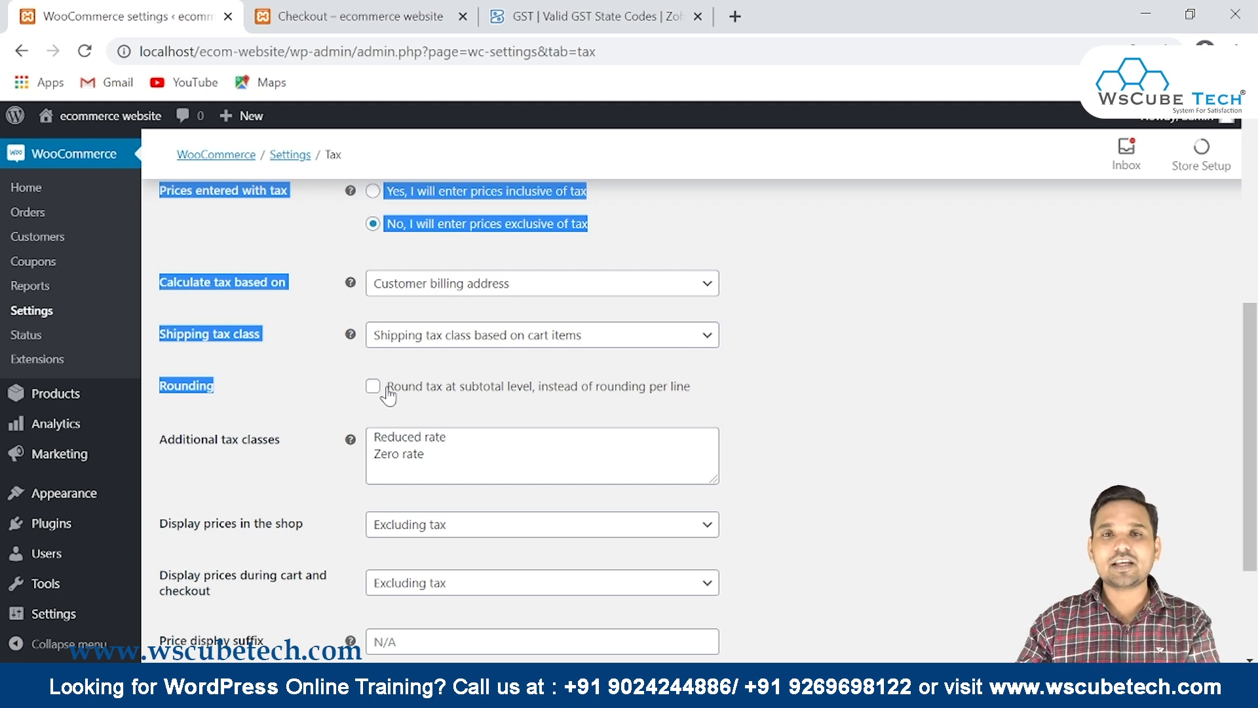
pyautogui.scroll(-2, 389, 395)
pyautogui.moveTo(294, 351); pyautogui.dragTo(160, 348)
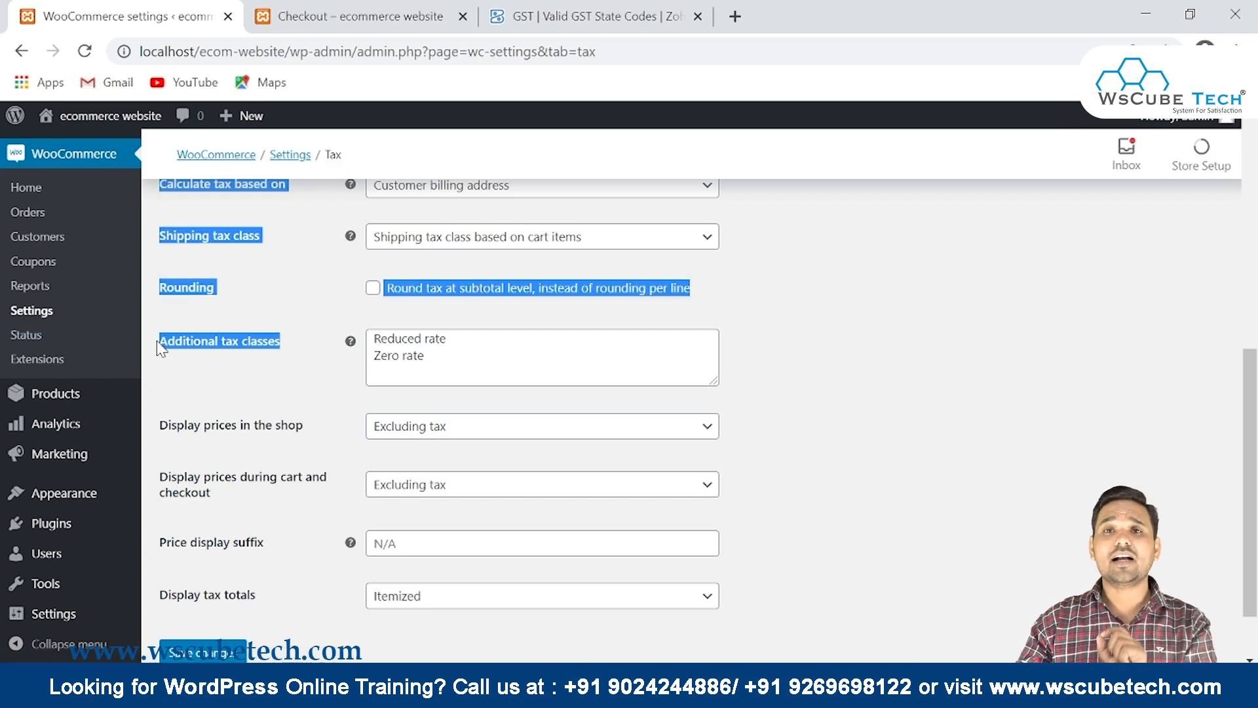
# Add "tax 12" on a new line below Zero rate in the additional tax classes and save the settings.
pyautogui.click(452, 358)
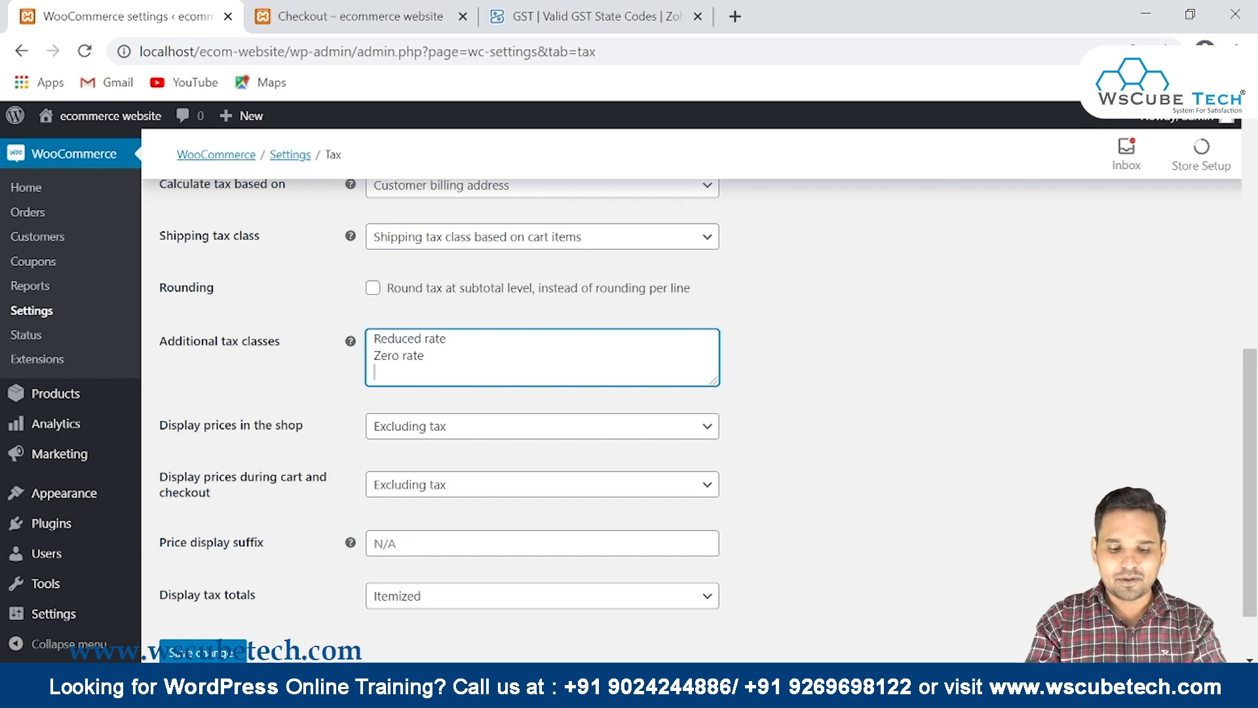
pyautogui.write('tax')
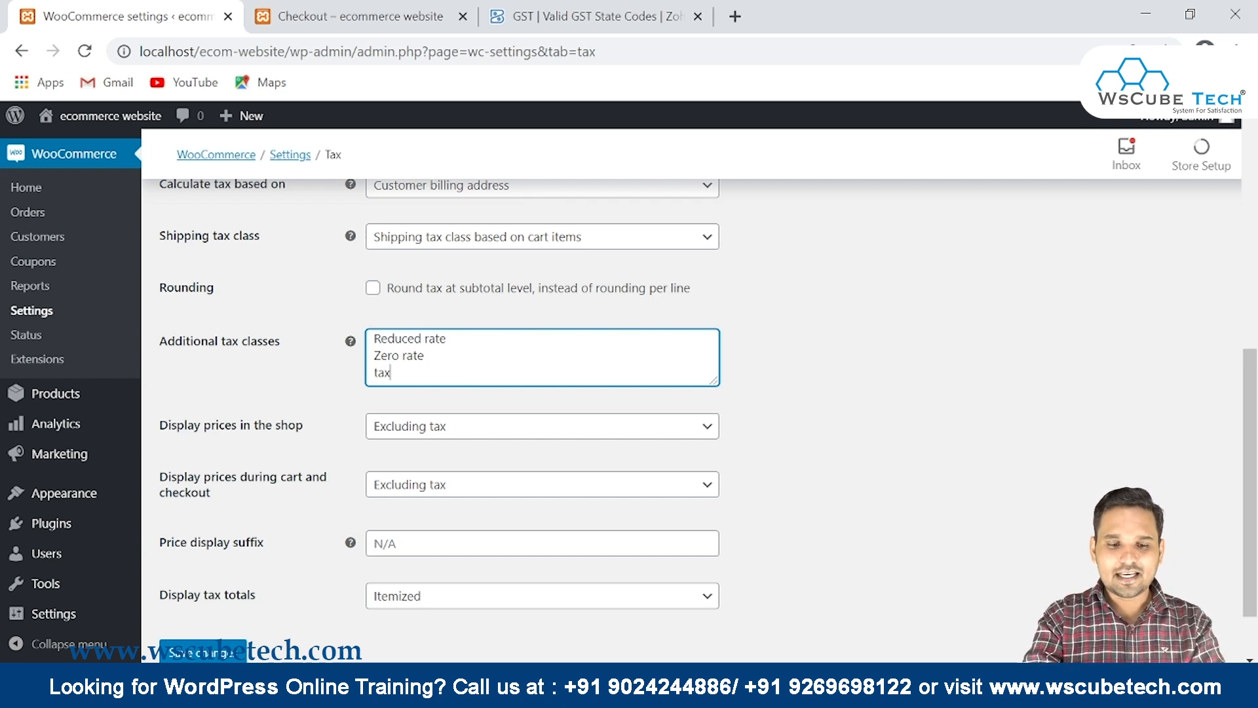
pyautogui.write(' 12')
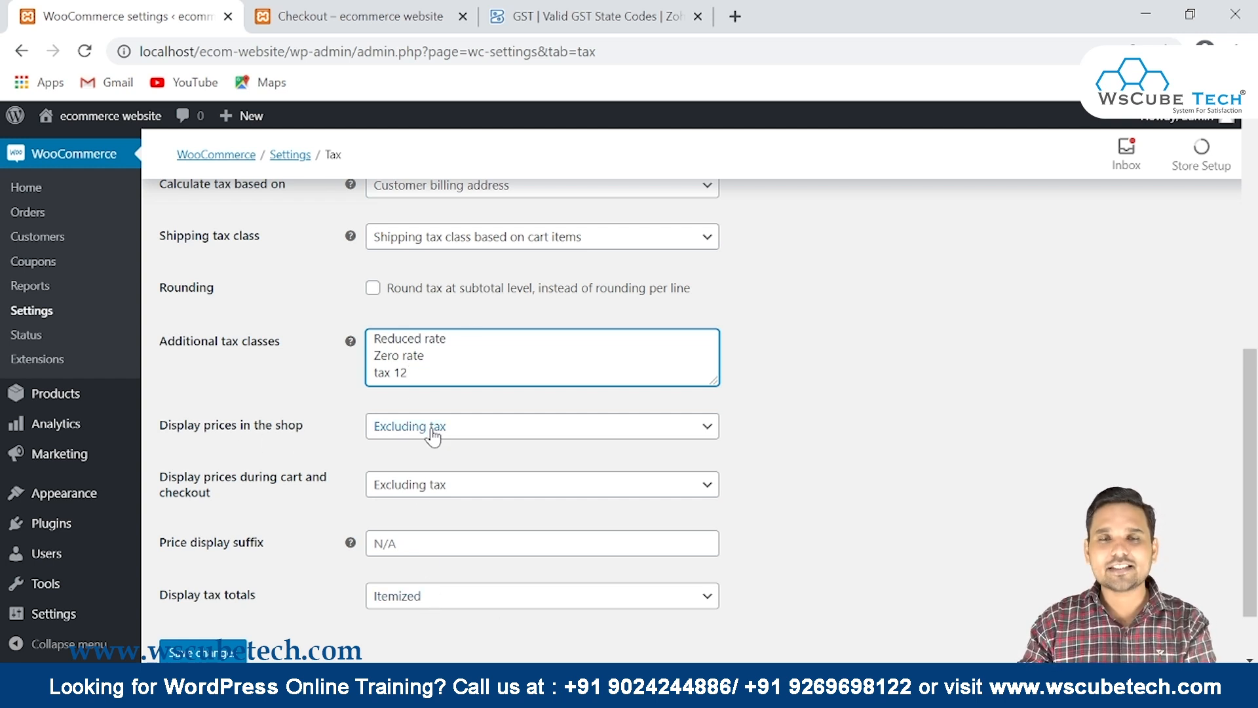
pyautogui.scroll(-1, 432, 436)
pyautogui.click(203, 577)
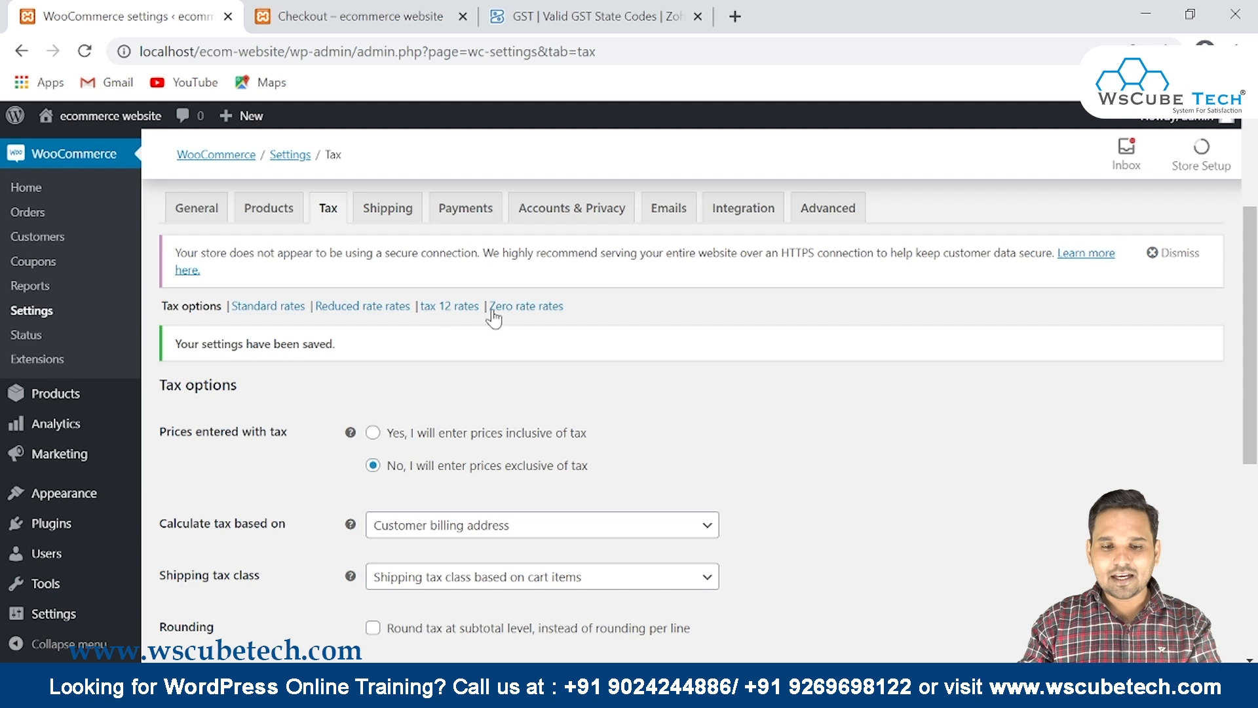
# Open the rates of the tax 12 class and insert a new rate row with country code IN.
pyautogui.click(453, 311)
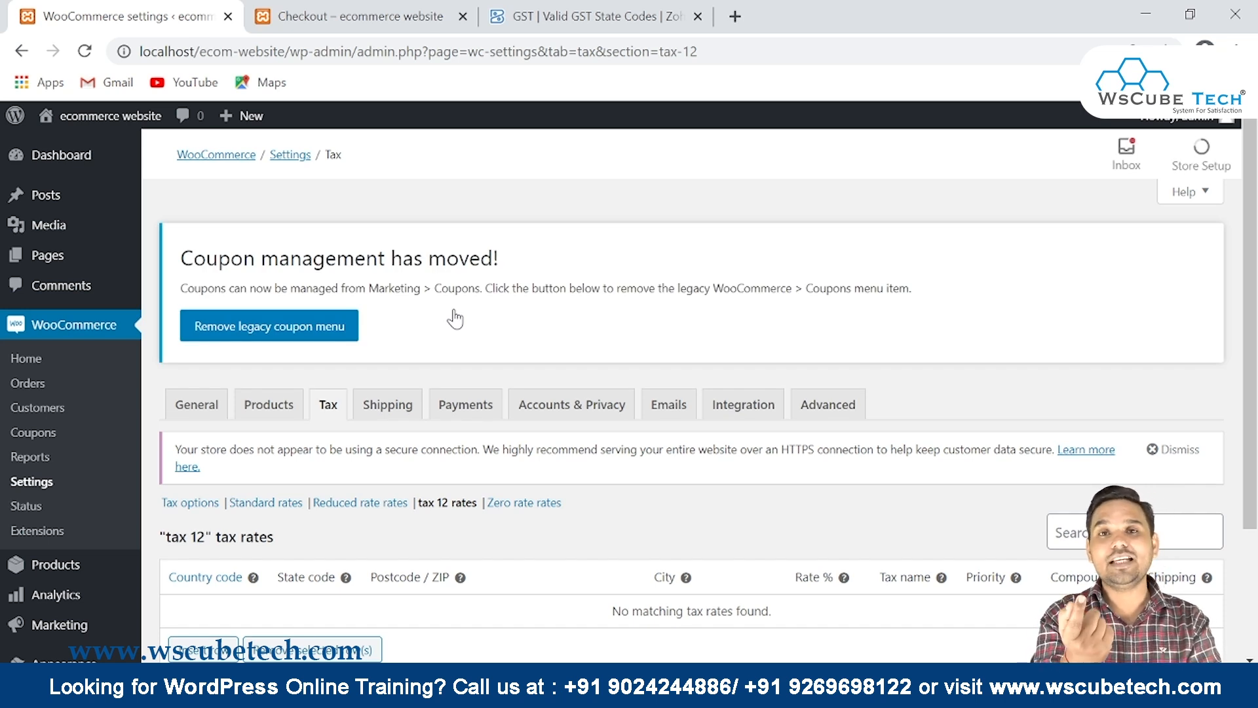
pyautogui.scroll(-3, 455, 319)
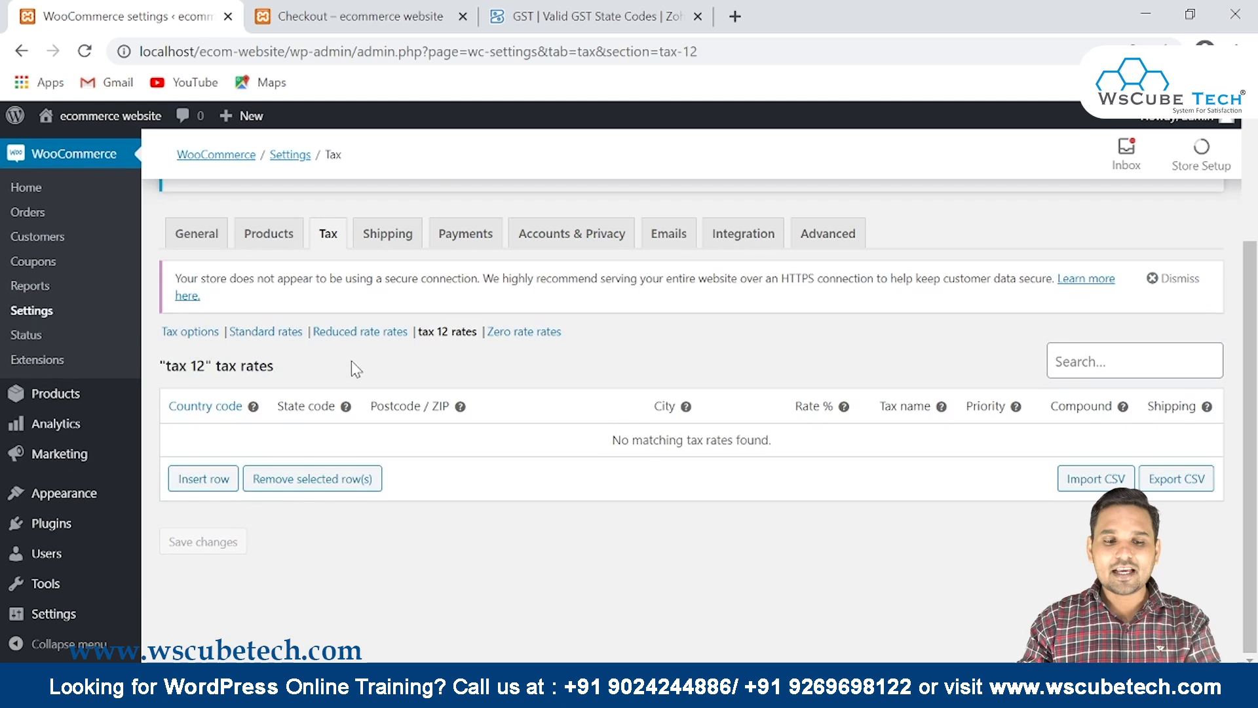
pyautogui.click(197, 482)
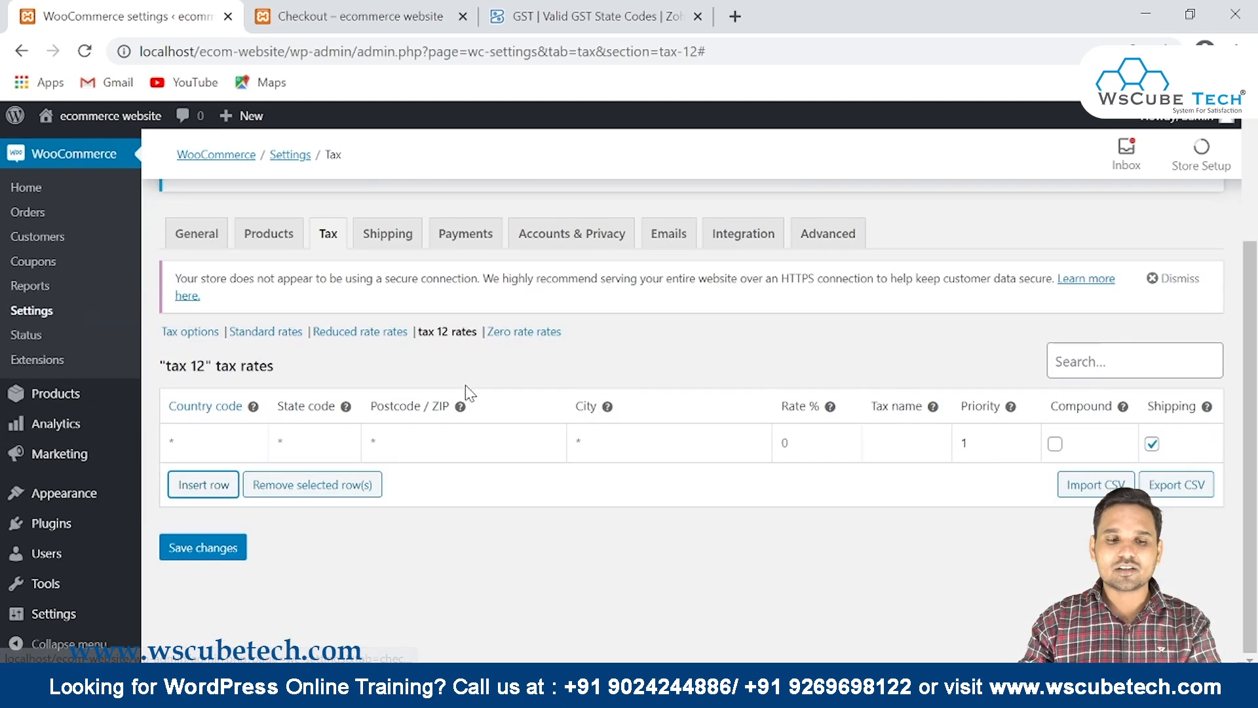
pyautogui.click(170, 441)
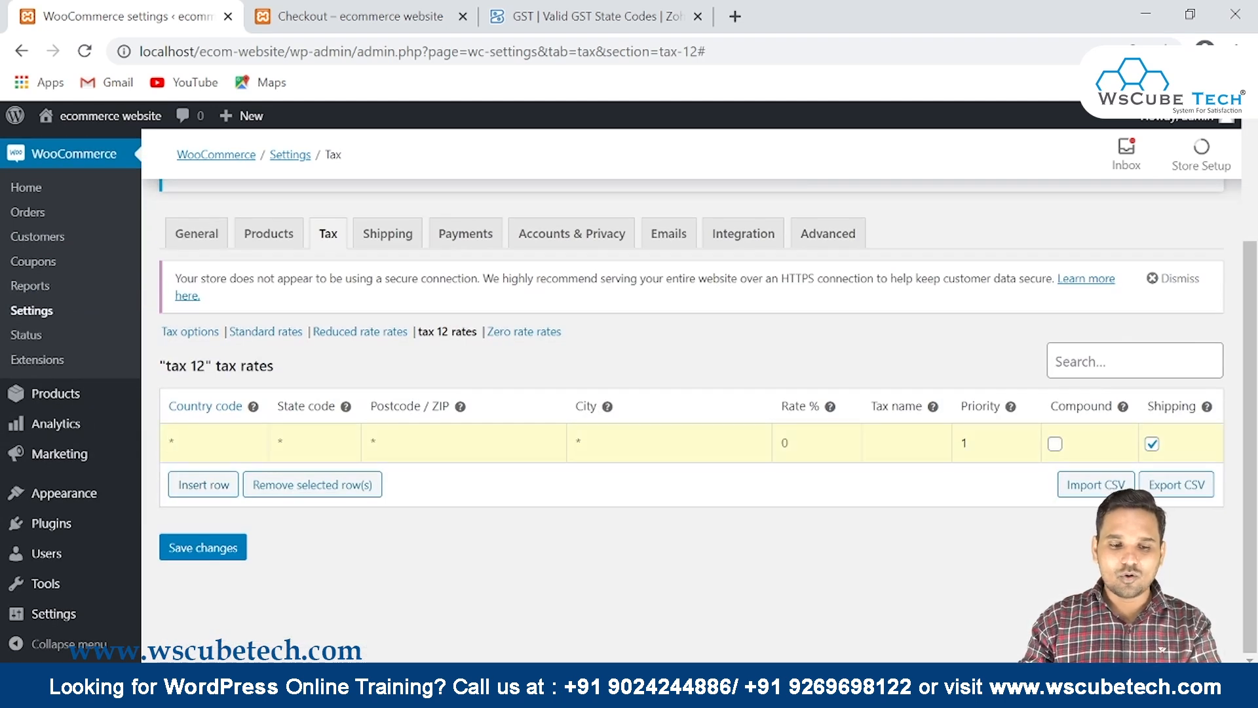
pyautogui.write('IN')
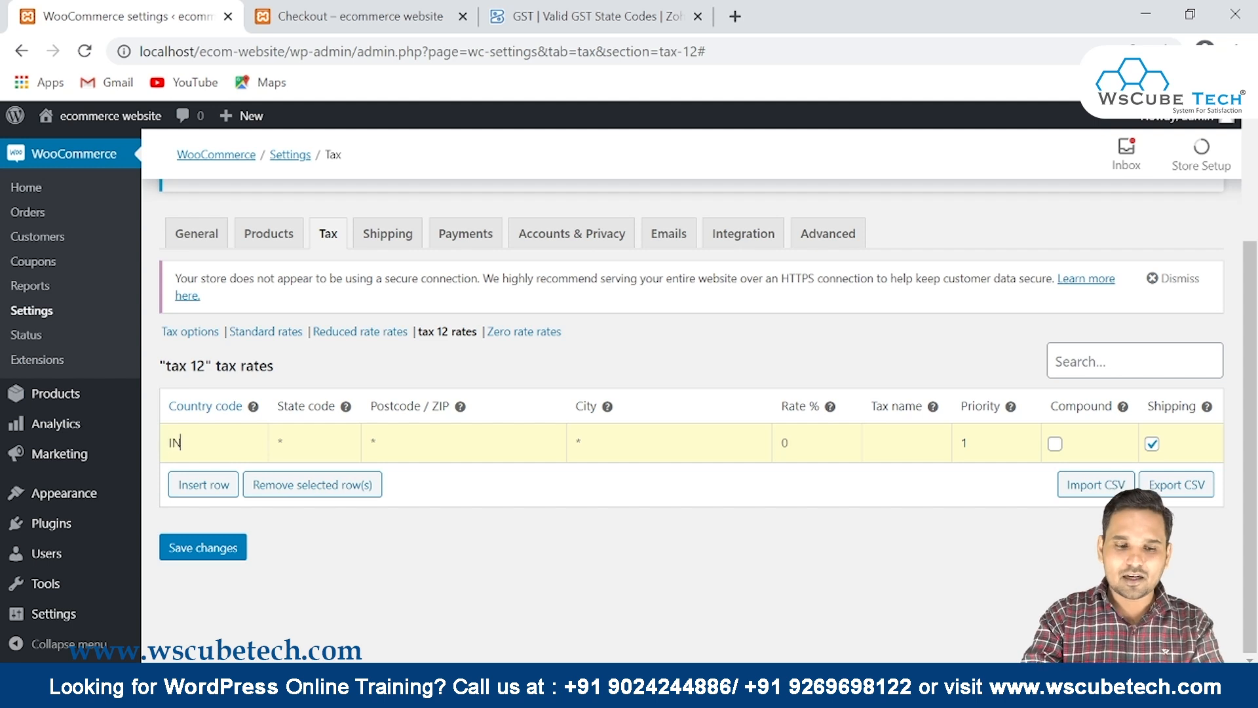
# Complete the IN rate row with a rate of 6% and tax name CGST, and exclude shipping from the tax.
pyautogui.click(680, 546)
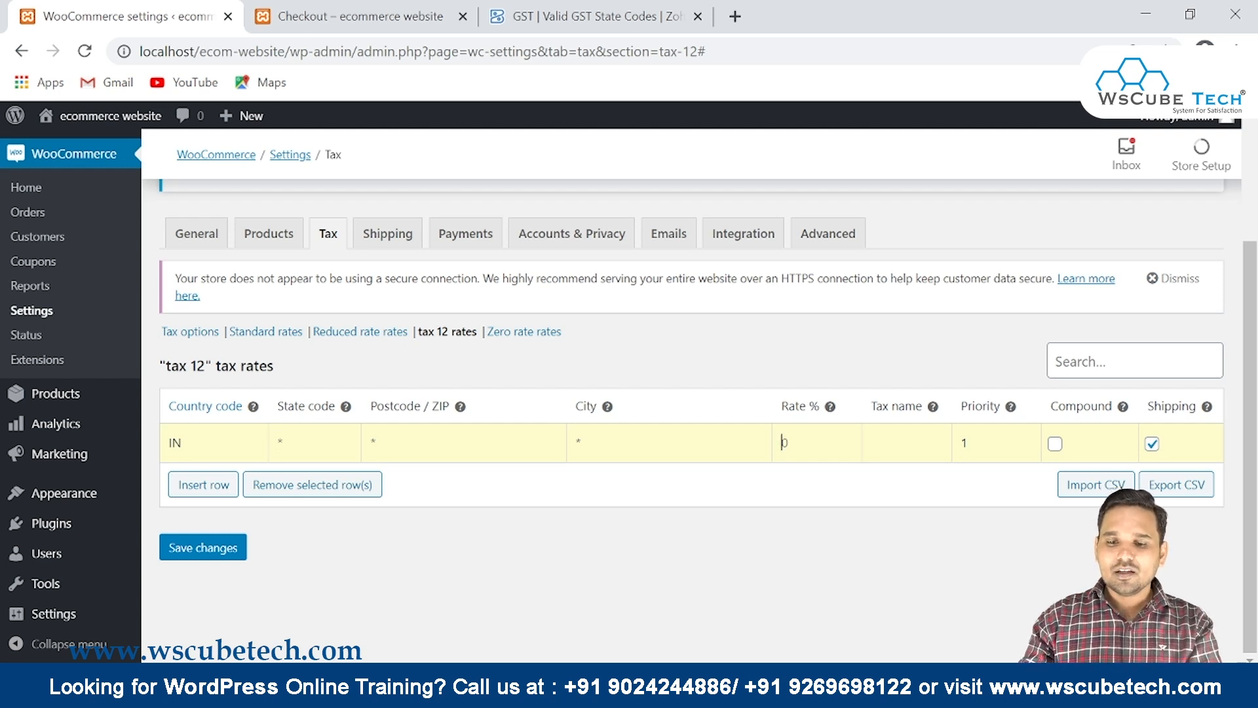
pyautogui.write('6')
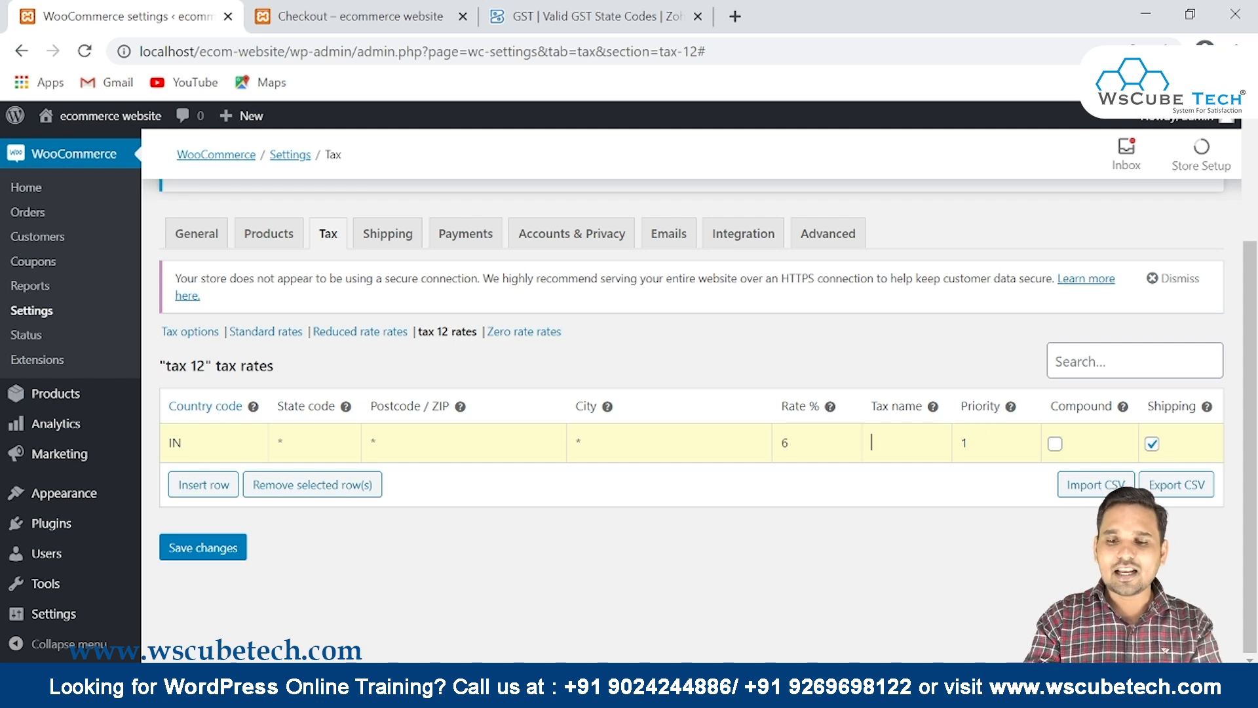
pyautogui.write('CGST')
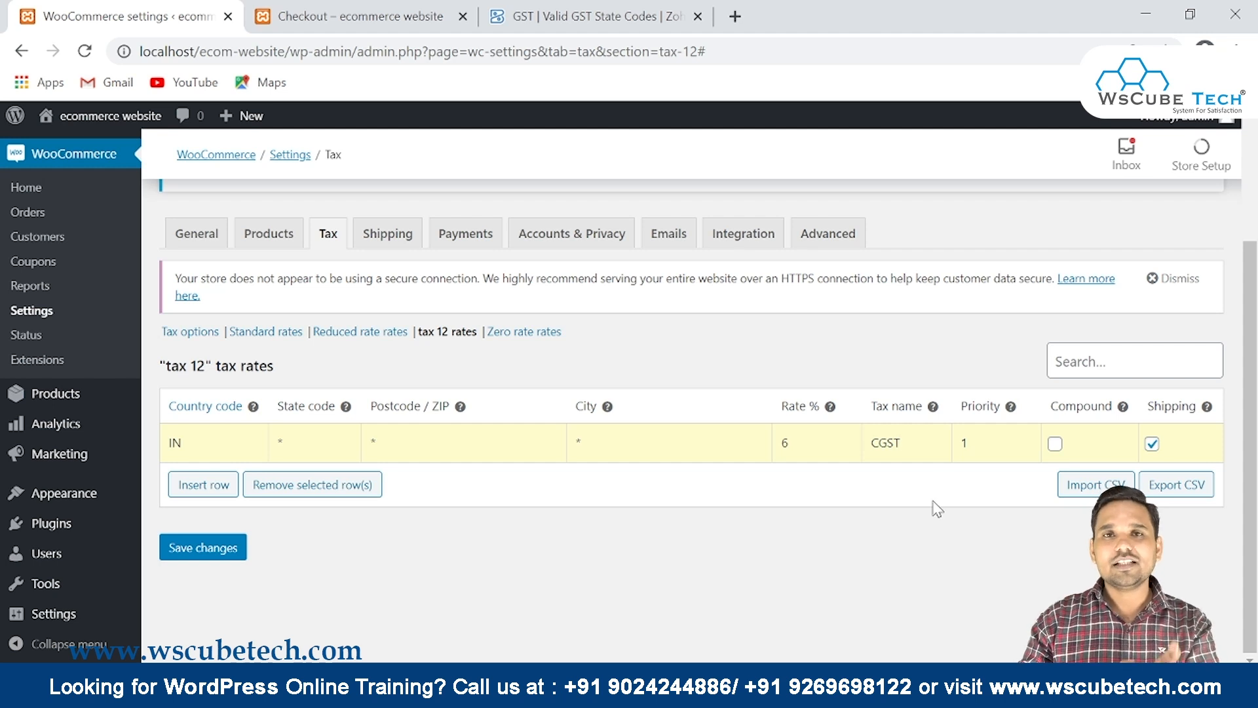
pyautogui.click(1152, 444)
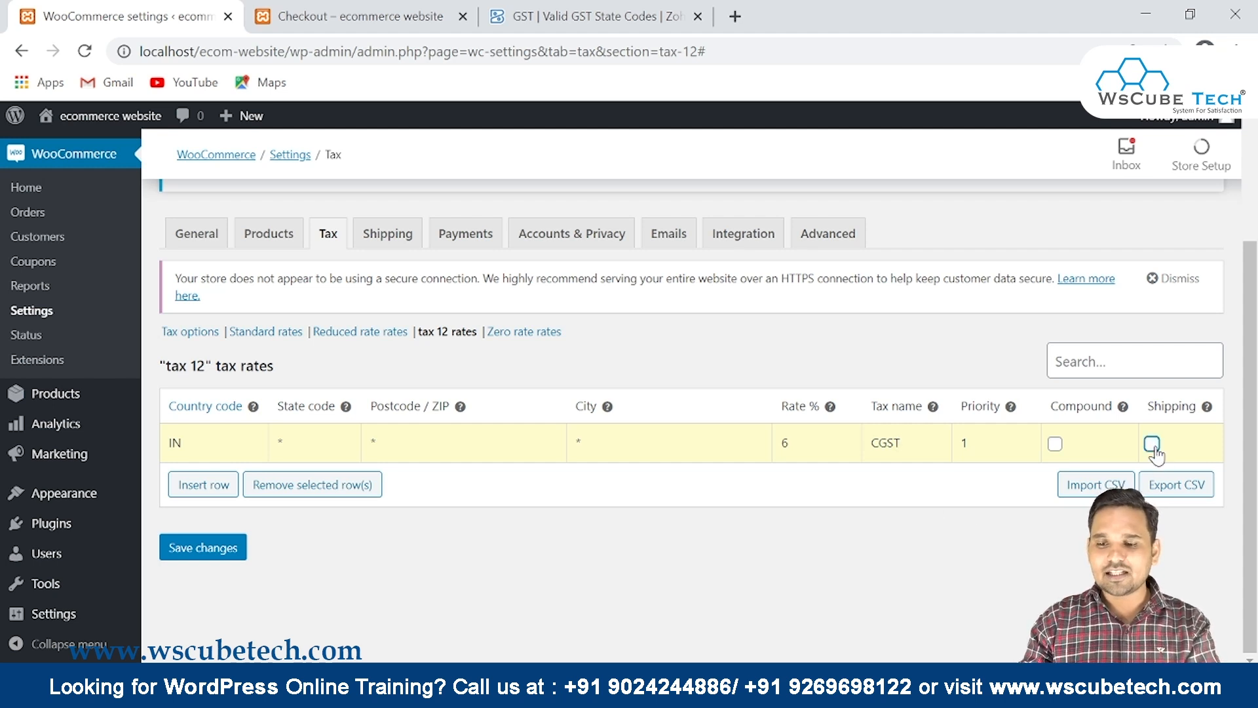
# Insert a second rate row with country code IN and Rajasthan's state code RJ, copied from the Zoho GST state codes page.
pyautogui.click(204, 485)
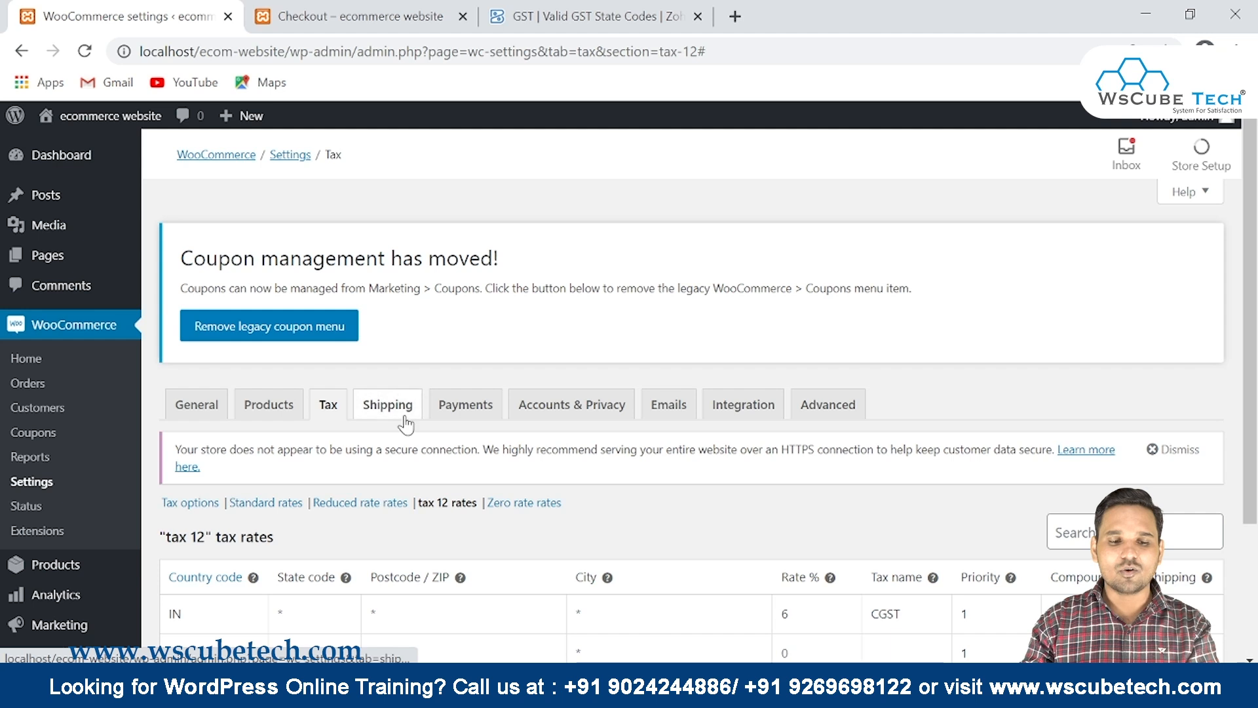
pyautogui.scroll(-3, 385, 402)
pyautogui.click(196, 472)
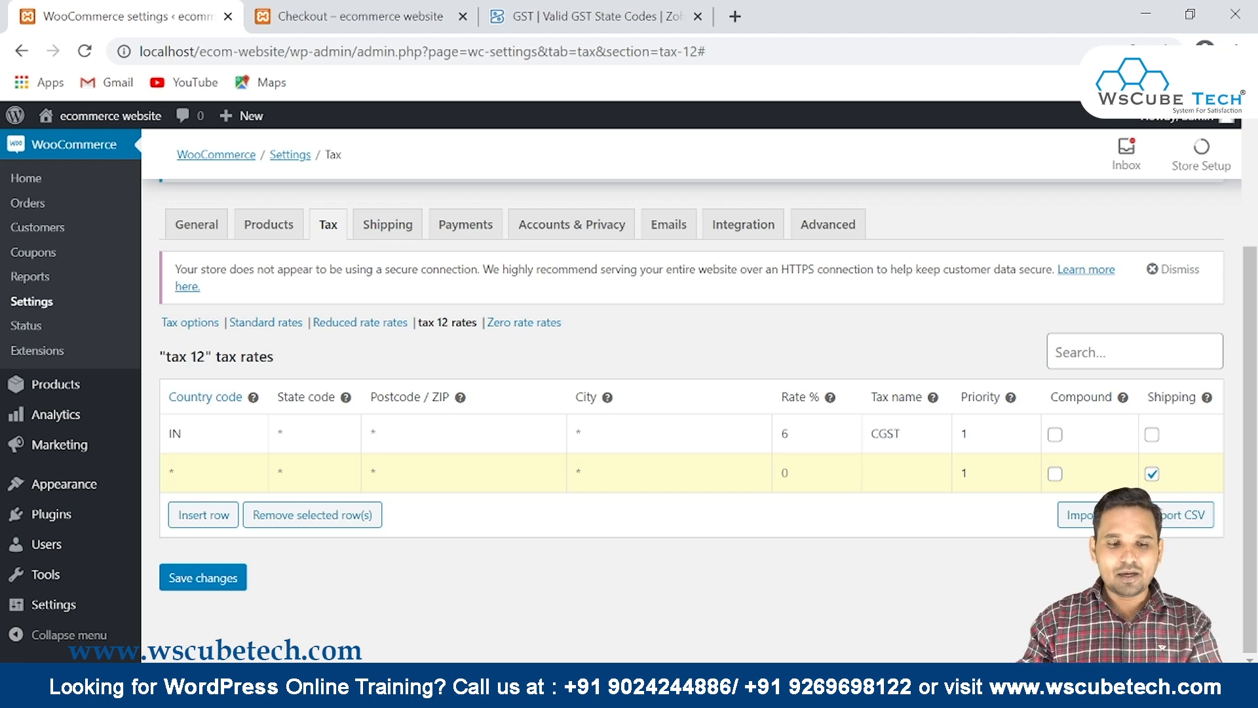
pyautogui.write('IN')
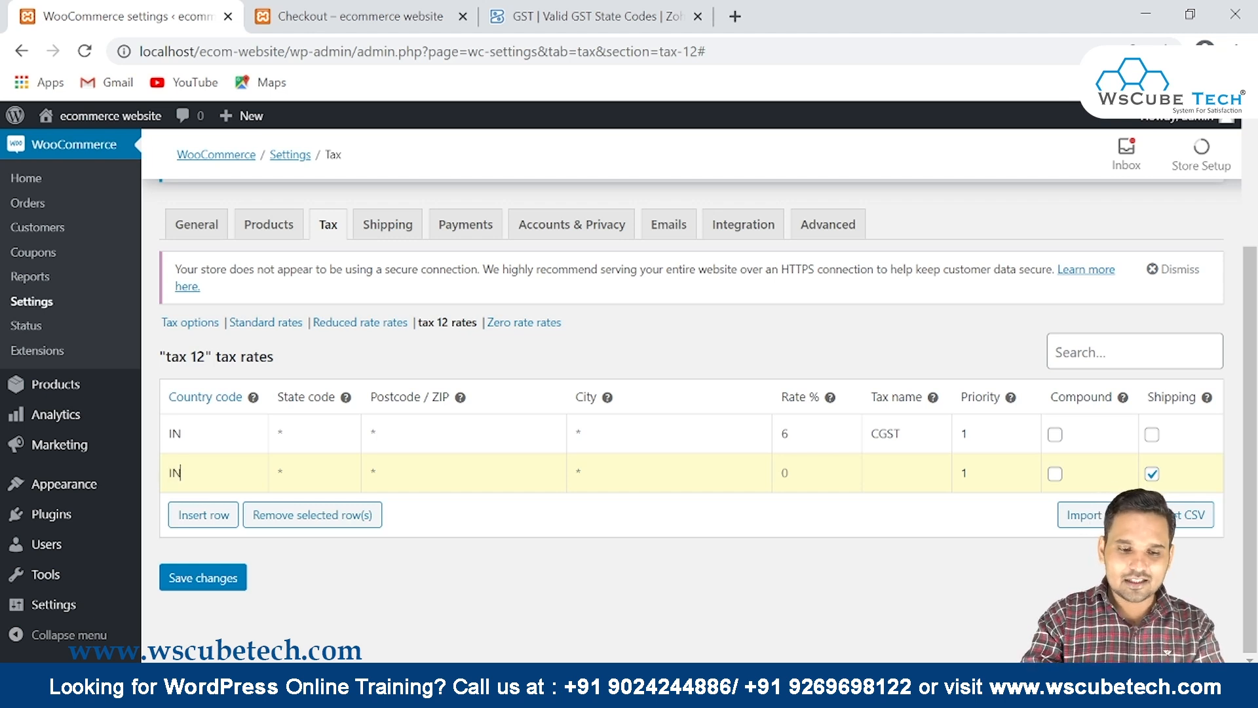
pyautogui.press('Tab')
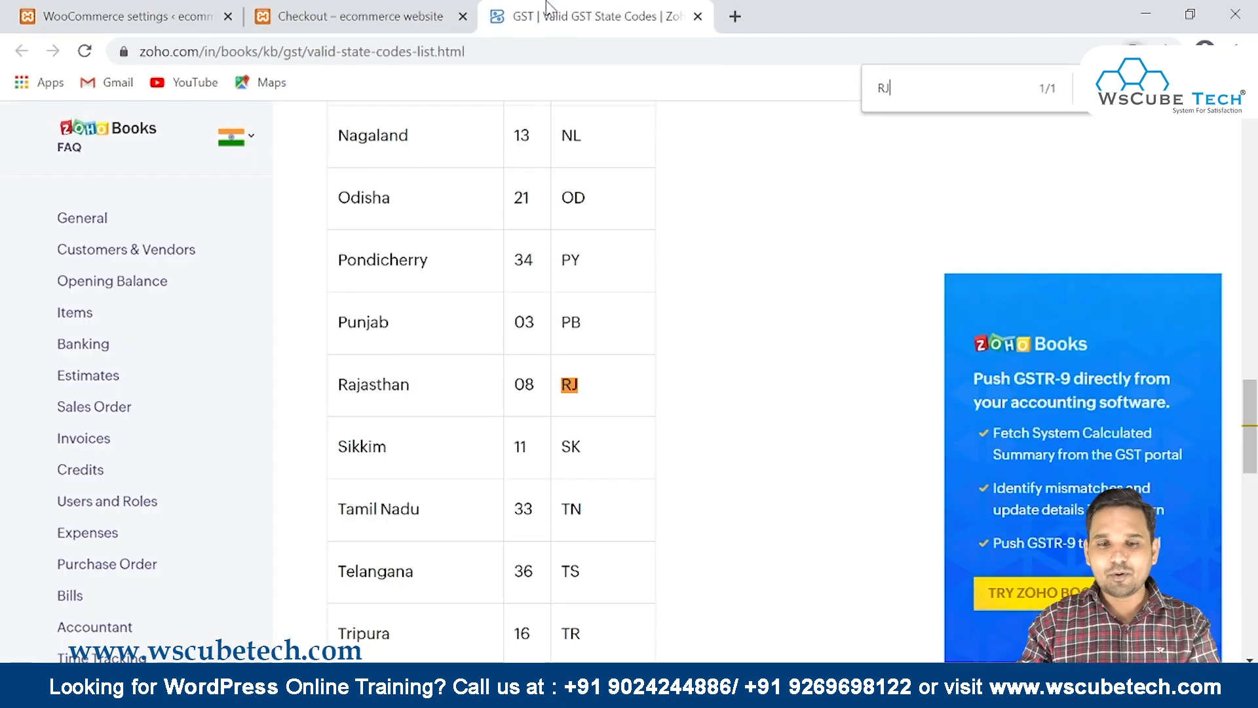
pyautogui.click(551, 15)
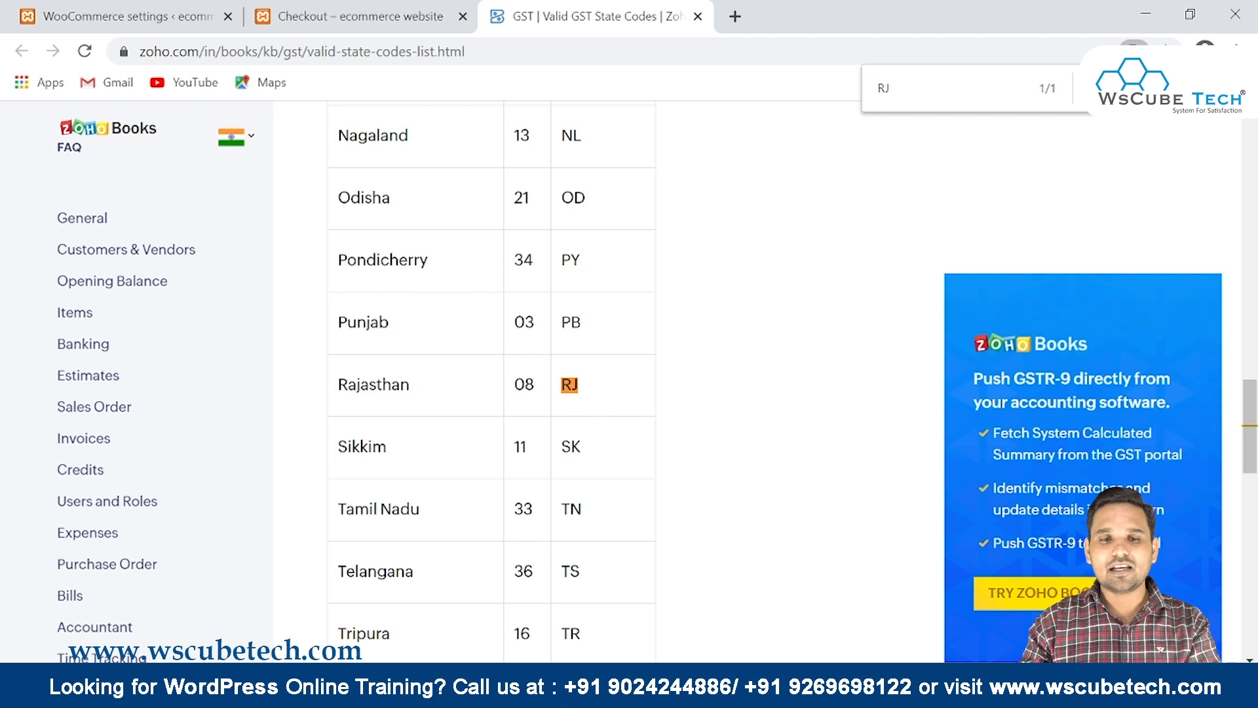
pyautogui.doubleClick(569, 385)
pyautogui.hotkey('ctrl', 'c')
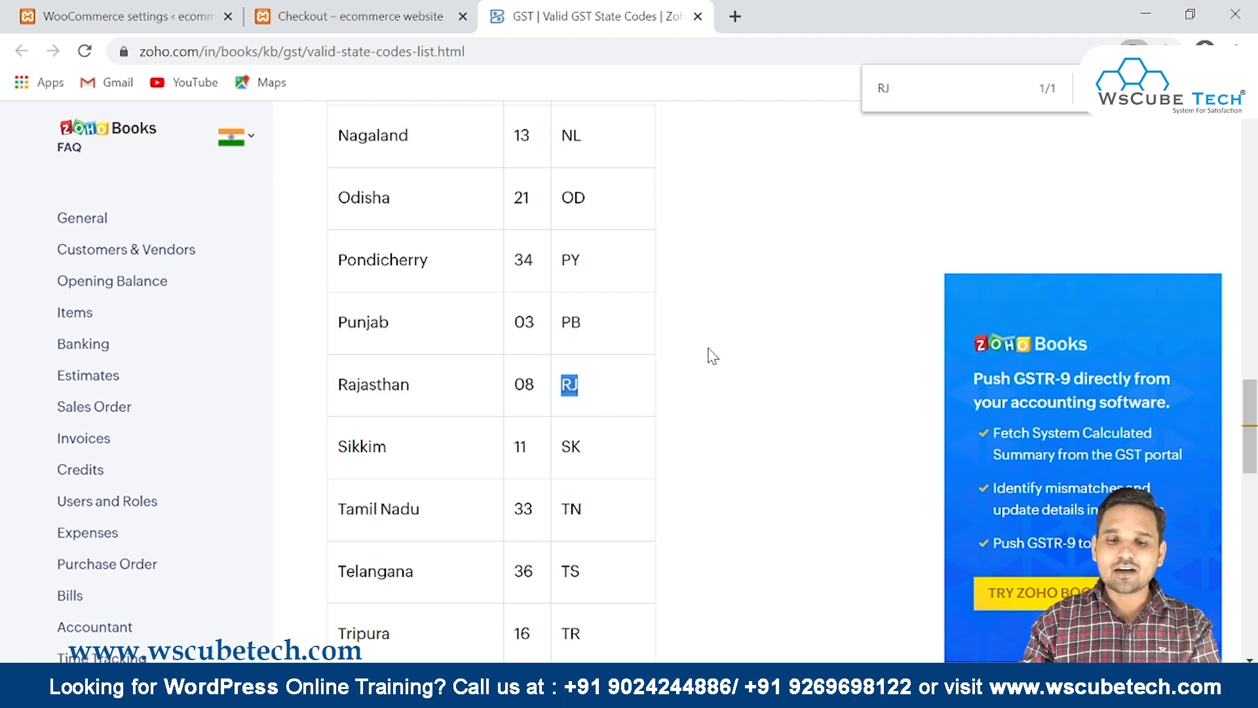
pyautogui.click(288, 11)
pyautogui.click(100, 12)
pyautogui.hotkey('ctrl', 'v')
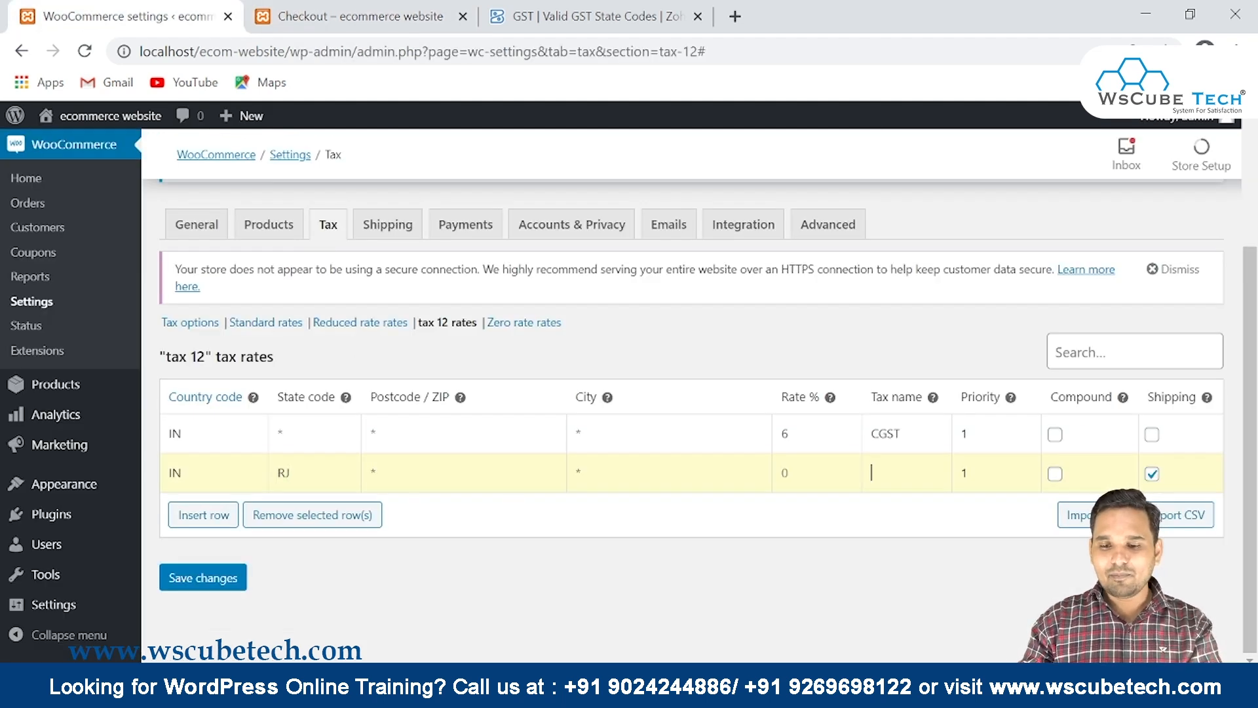
# Name the RJ row's tax SGST, with a rate of 6% and priority 2.
pyautogui.write('SGS')
pyautogui.write('T')
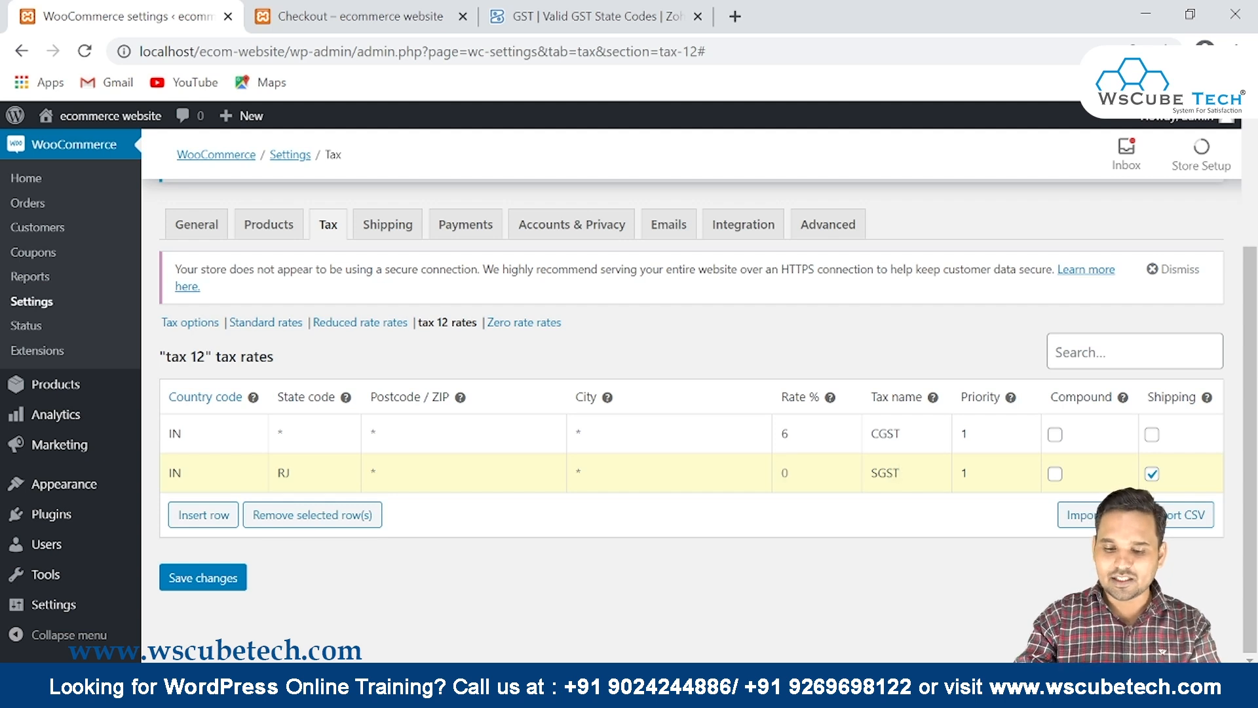
pyautogui.write('6')
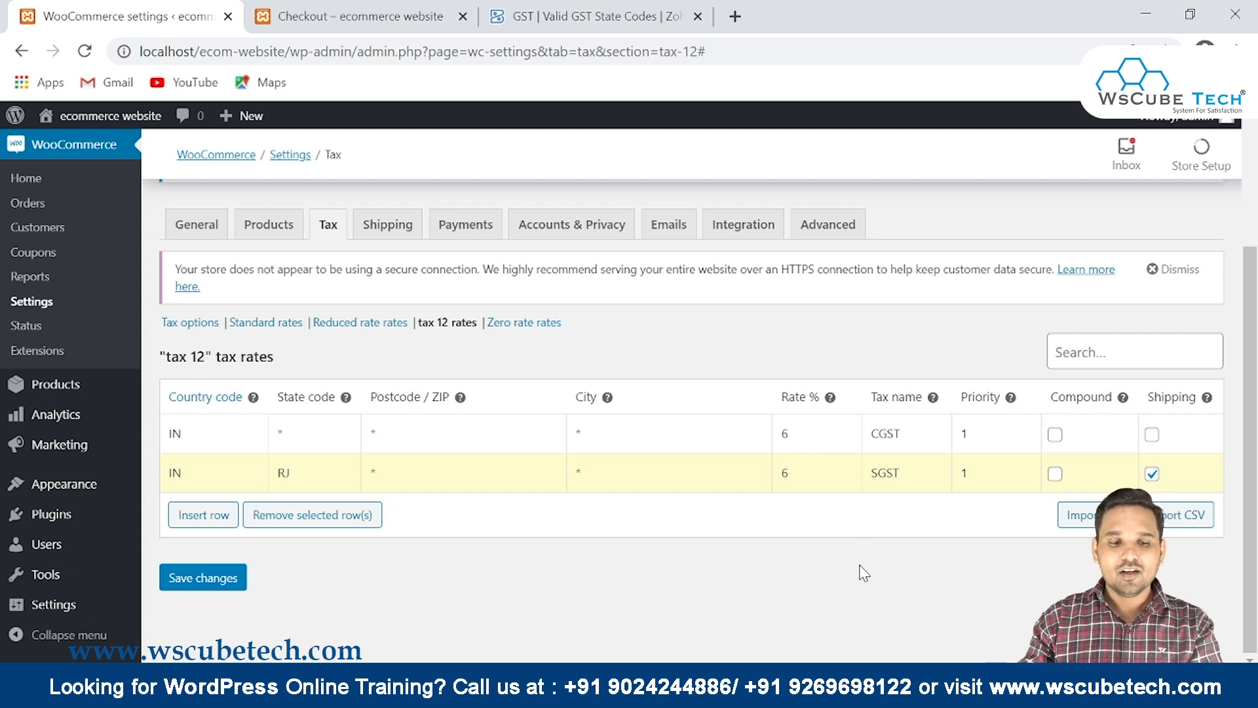
pyautogui.doubleClick(964, 472)
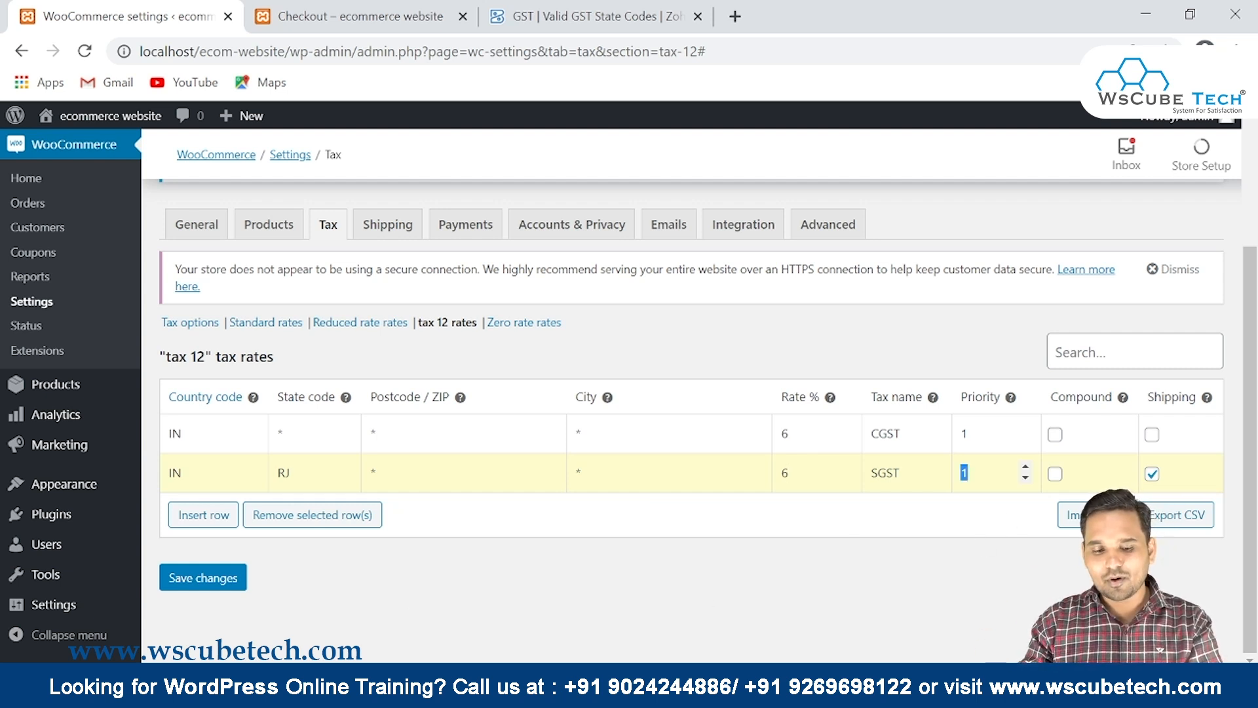
pyautogui.write('2')
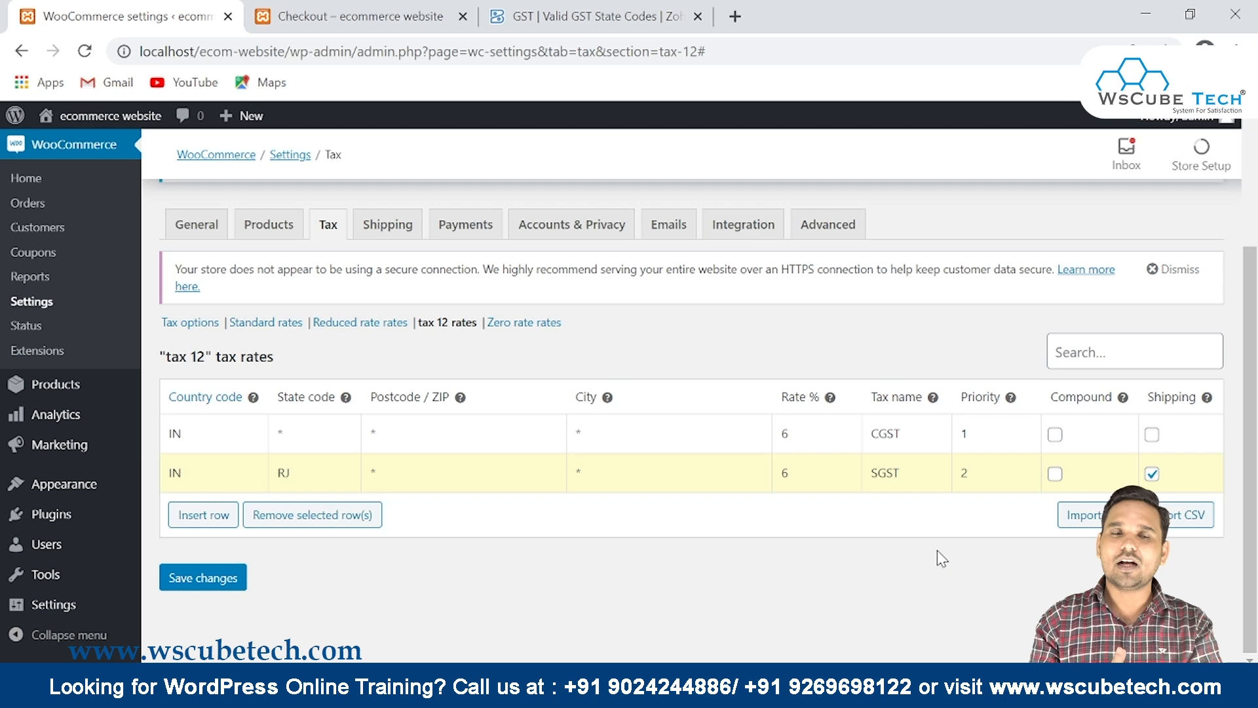
# Insert a third rate row with country code IN, state code DELHI, rate 6% and tax name IGST.
pyautogui.click(208, 575)
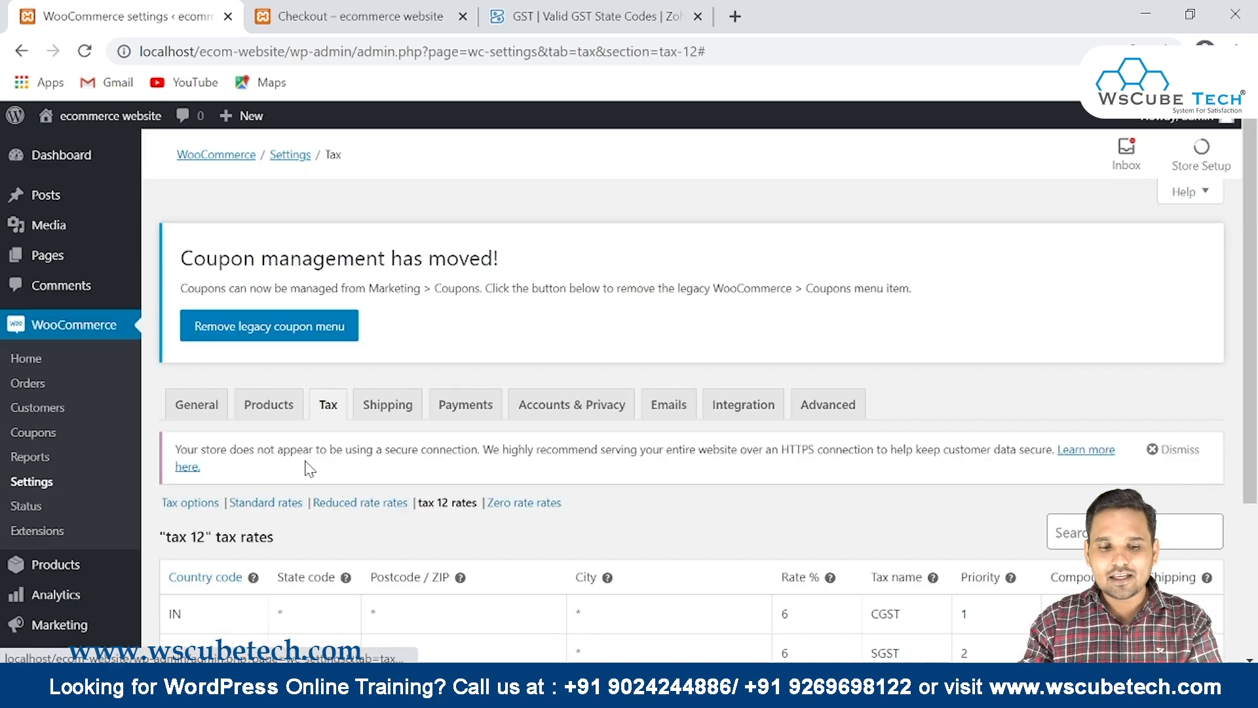
pyautogui.scroll(-3, 236, 518)
pyautogui.click(196, 471)
pyautogui.write('IN')
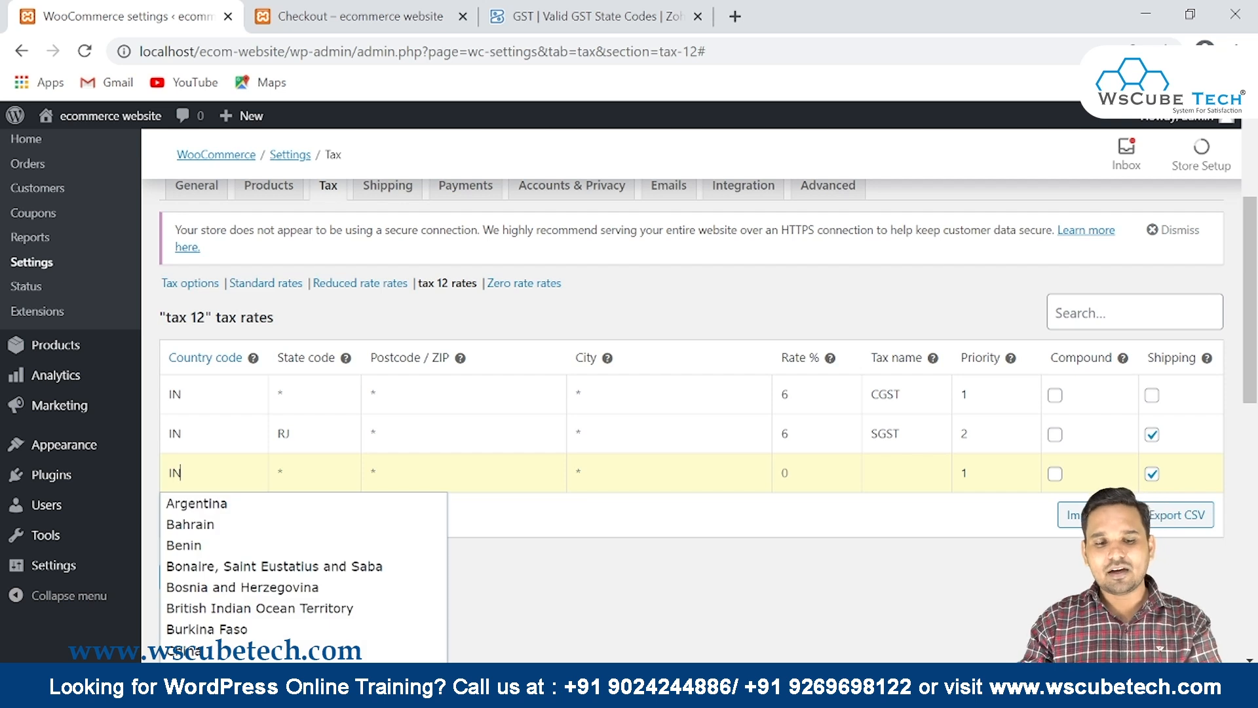
pyautogui.press('Tab')
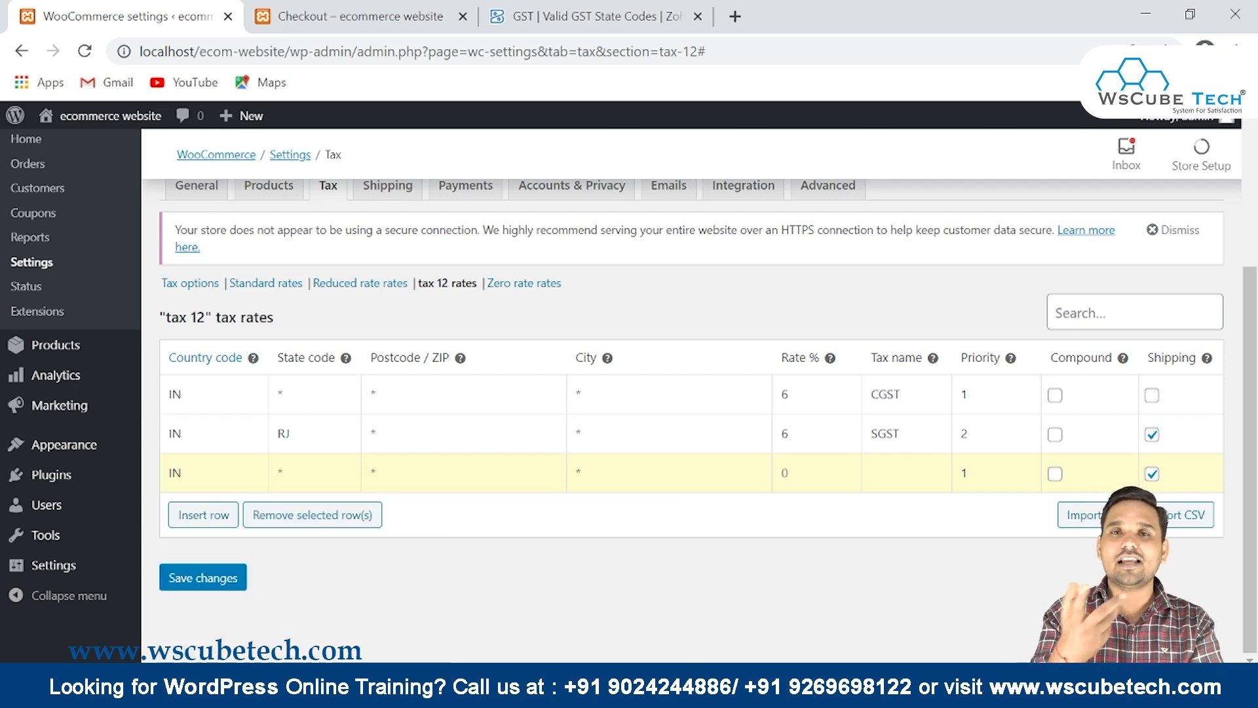
pyautogui.write('DELHI')
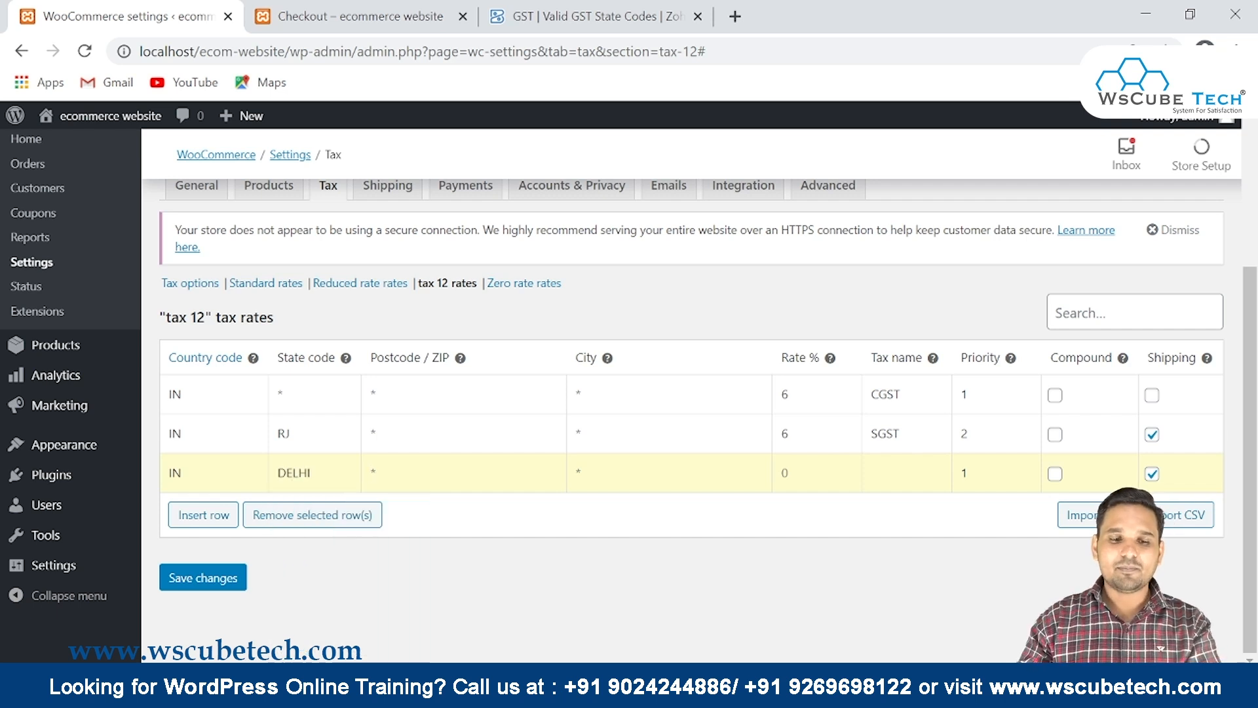
pyautogui.click(371, 472)
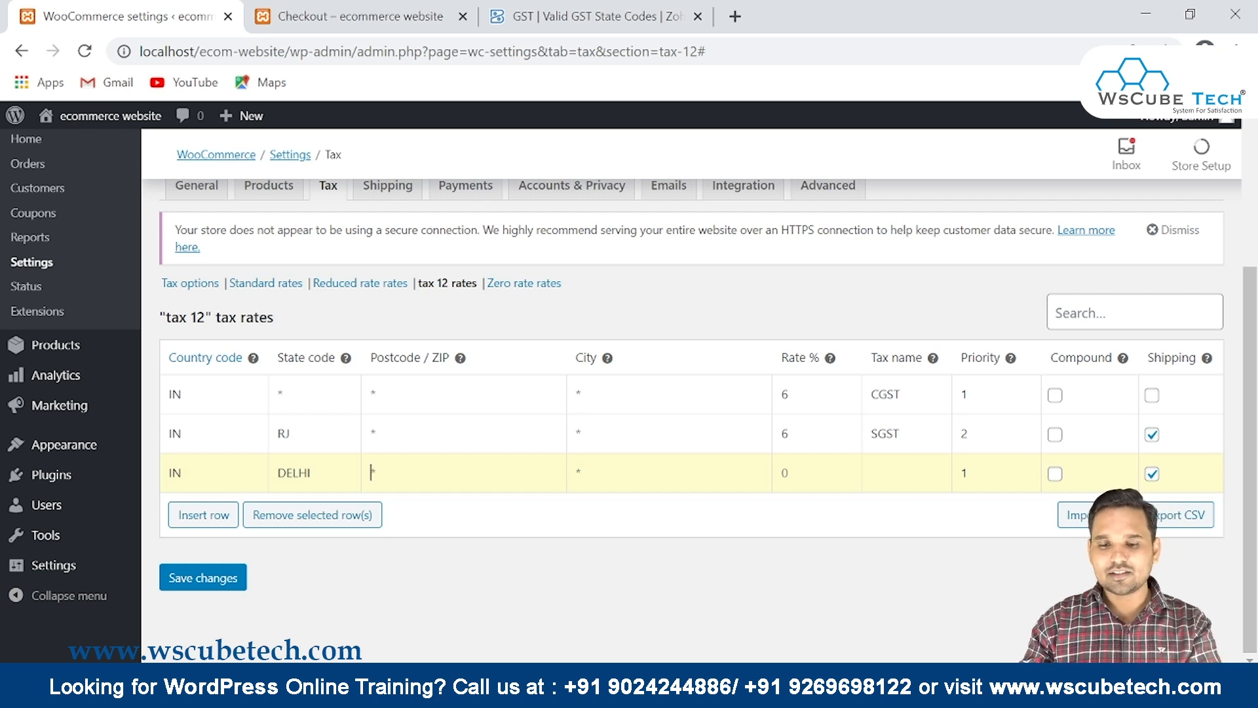
pyautogui.click(785, 472)
pyautogui.write('6')
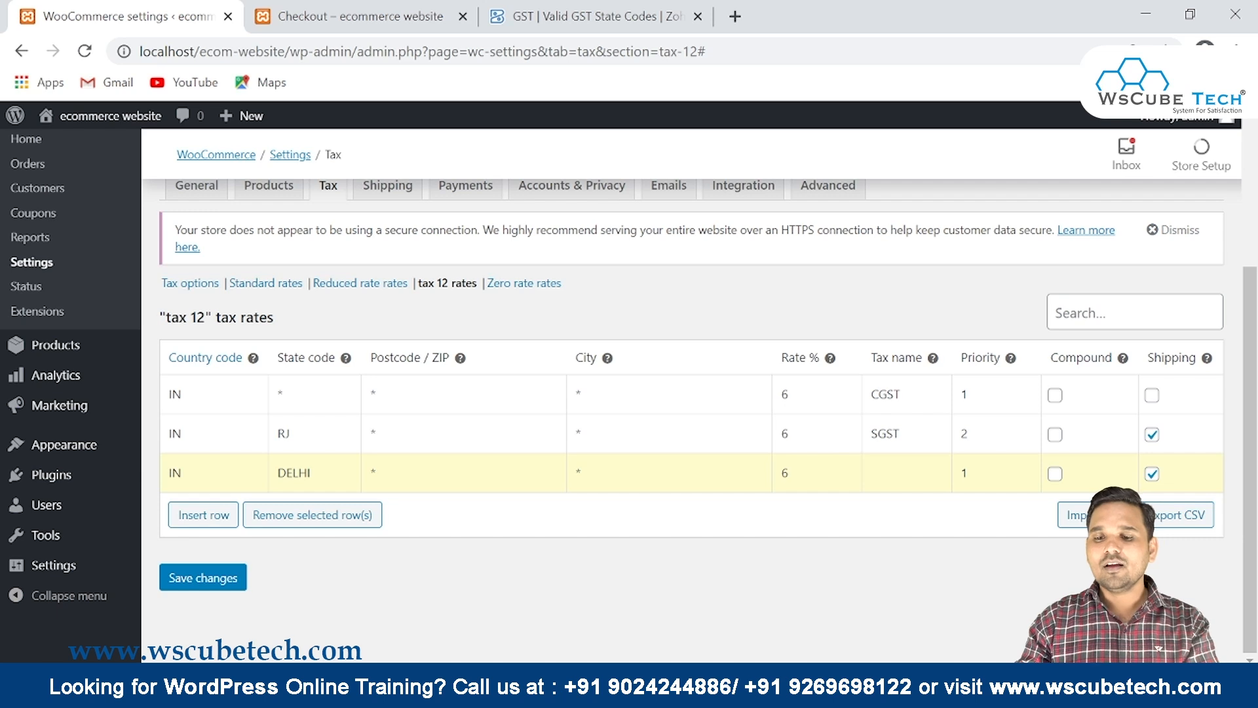
pyautogui.write('IGST')
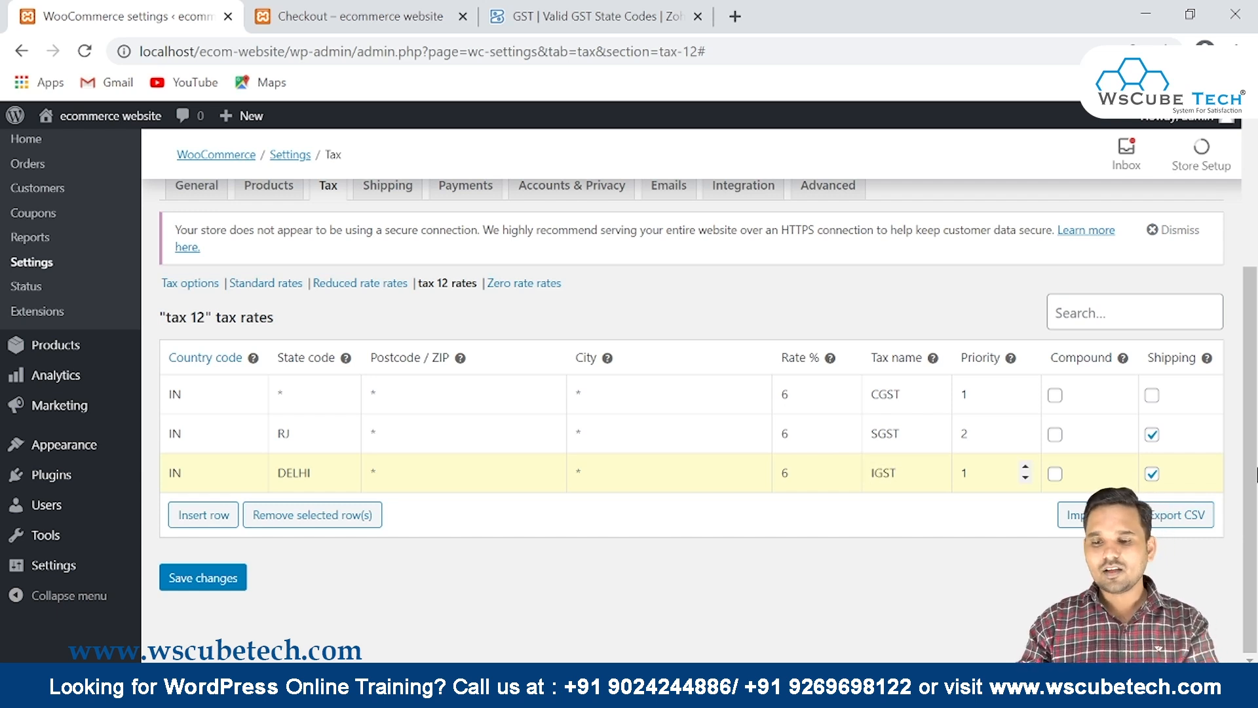
# Exclude shipping from the SGST and IGST rates, set the IGST priority to 2, and save the changes.
pyautogui.click(1153, 438)
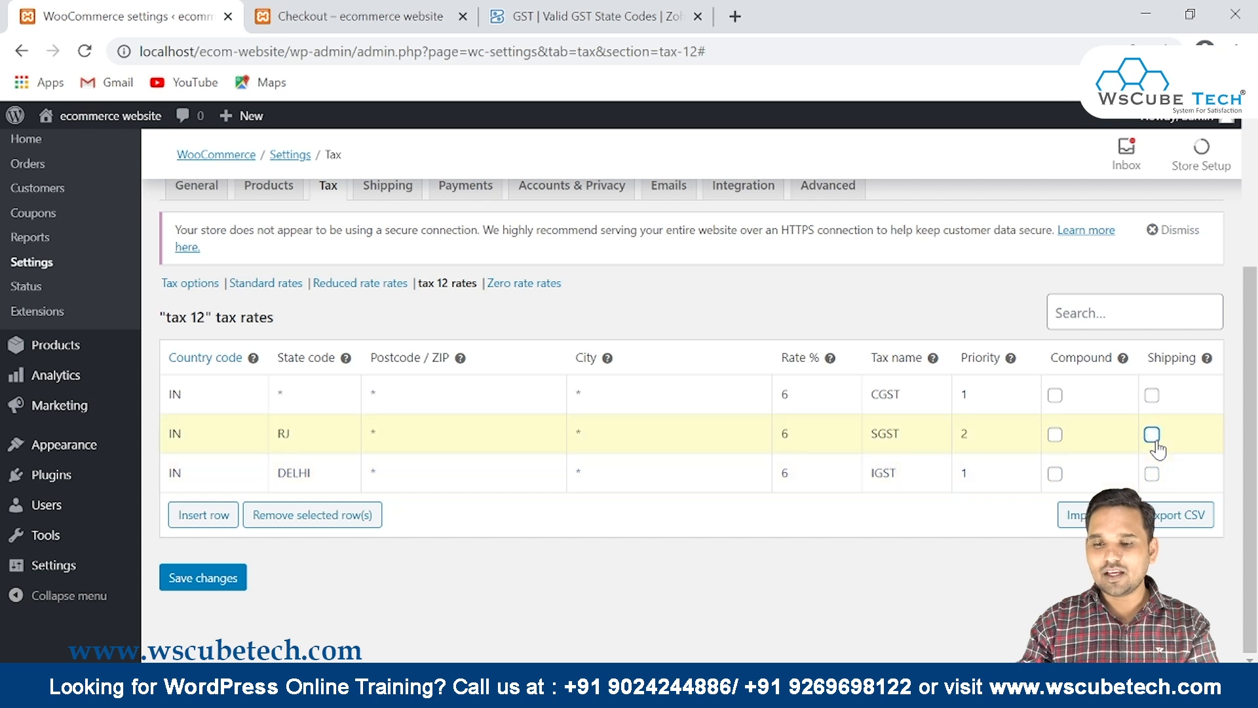
pyautogui.click(187, 577)
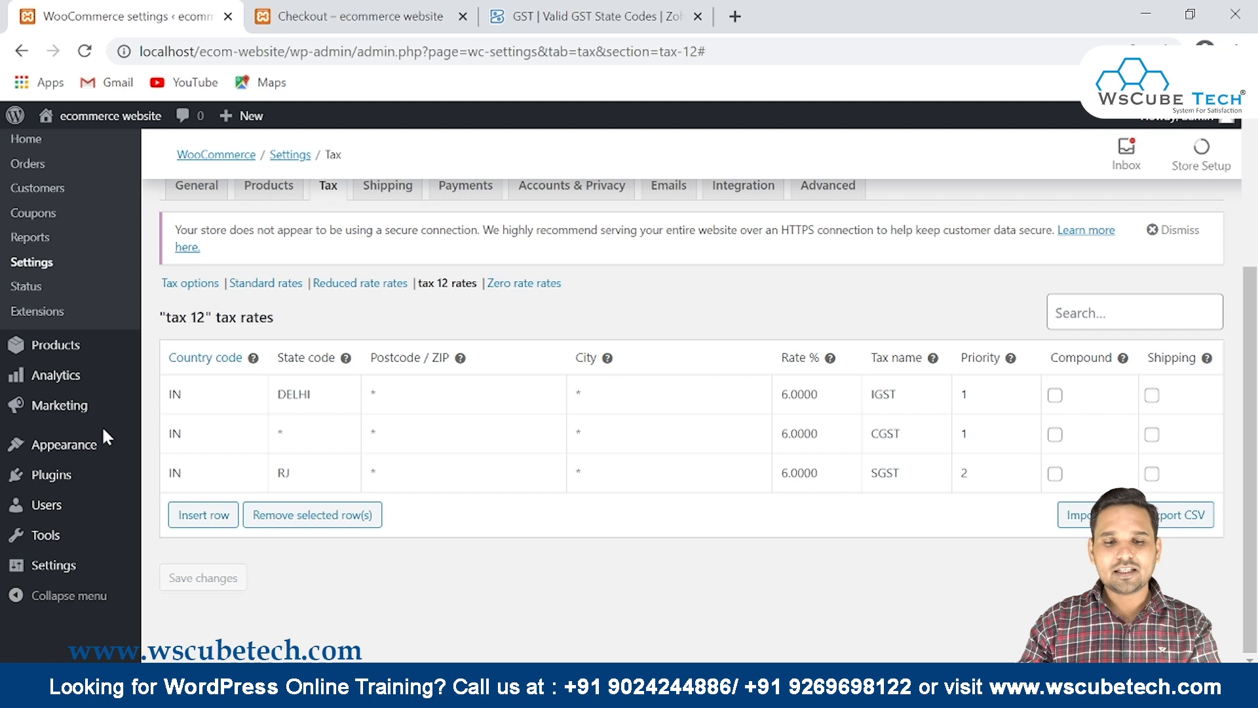
pyautogui.click(1025, 388)
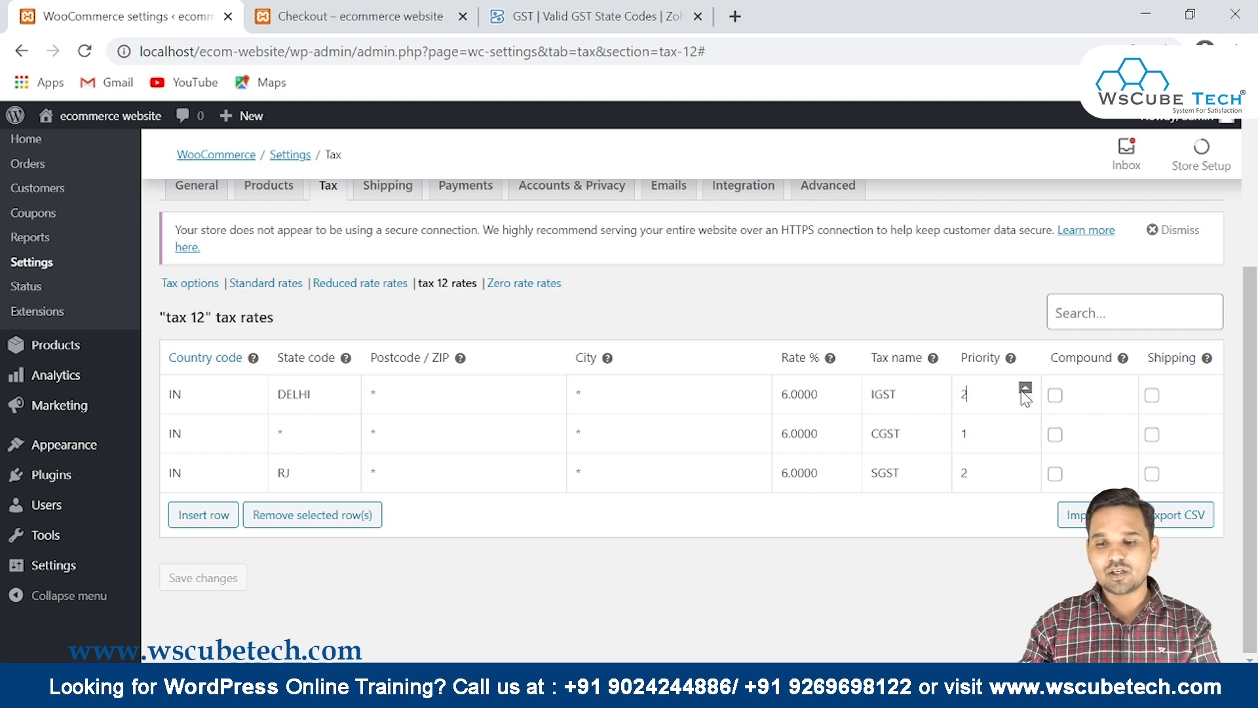
pyautogui.click(209, 578)
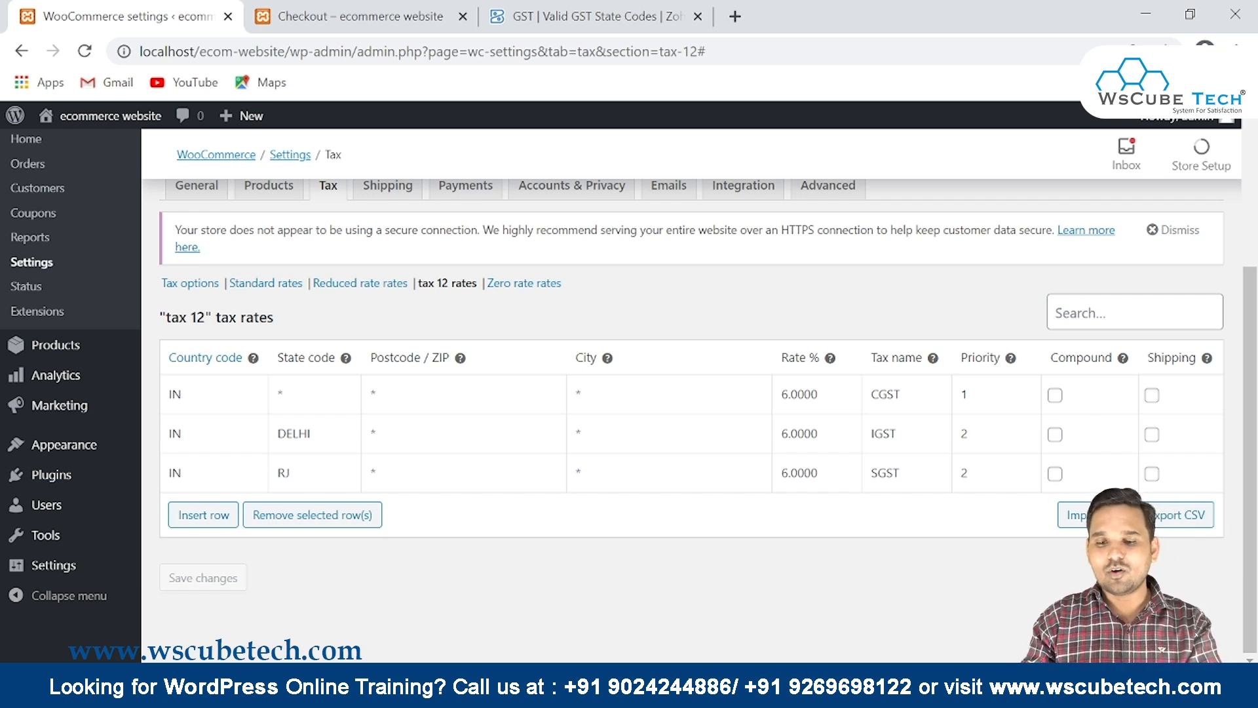
pyautogui.doubleClick(883, 473)
pyautogui.doubleClick(882, 434)
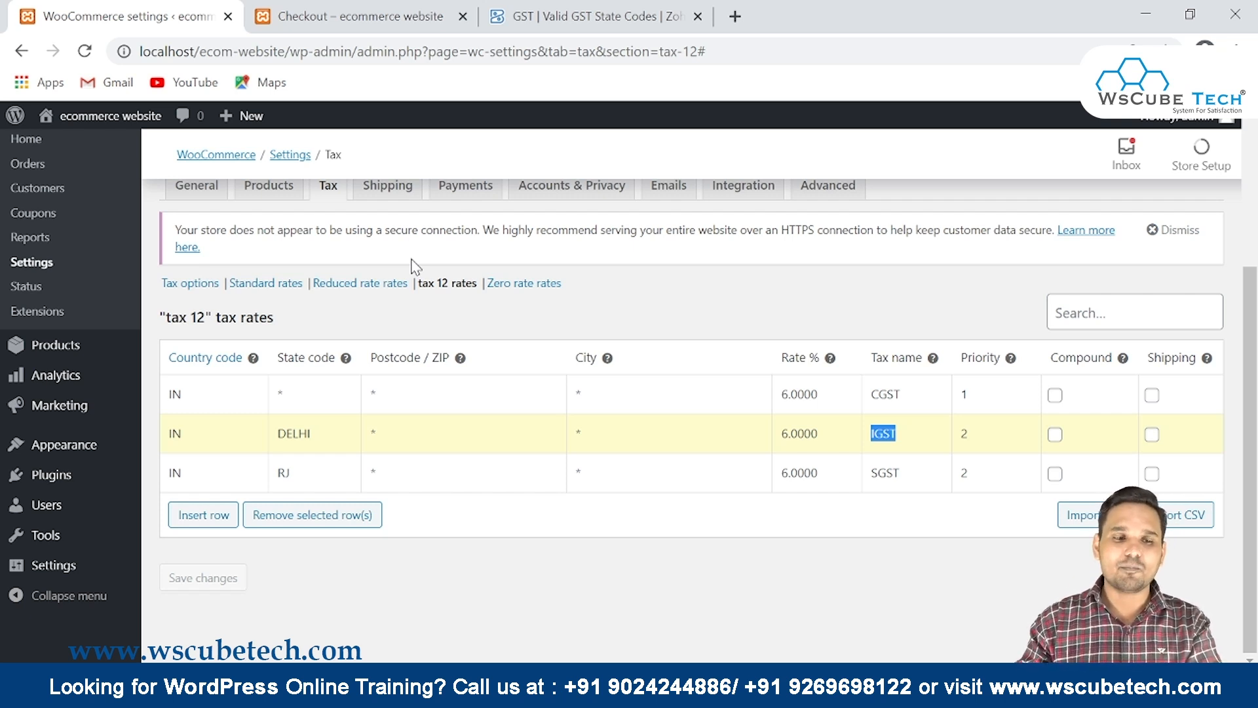
# Open the store's product list, and check the storefront checkout and cart pages for the product being ordered.
pyautogui.moveTo(62, 344)
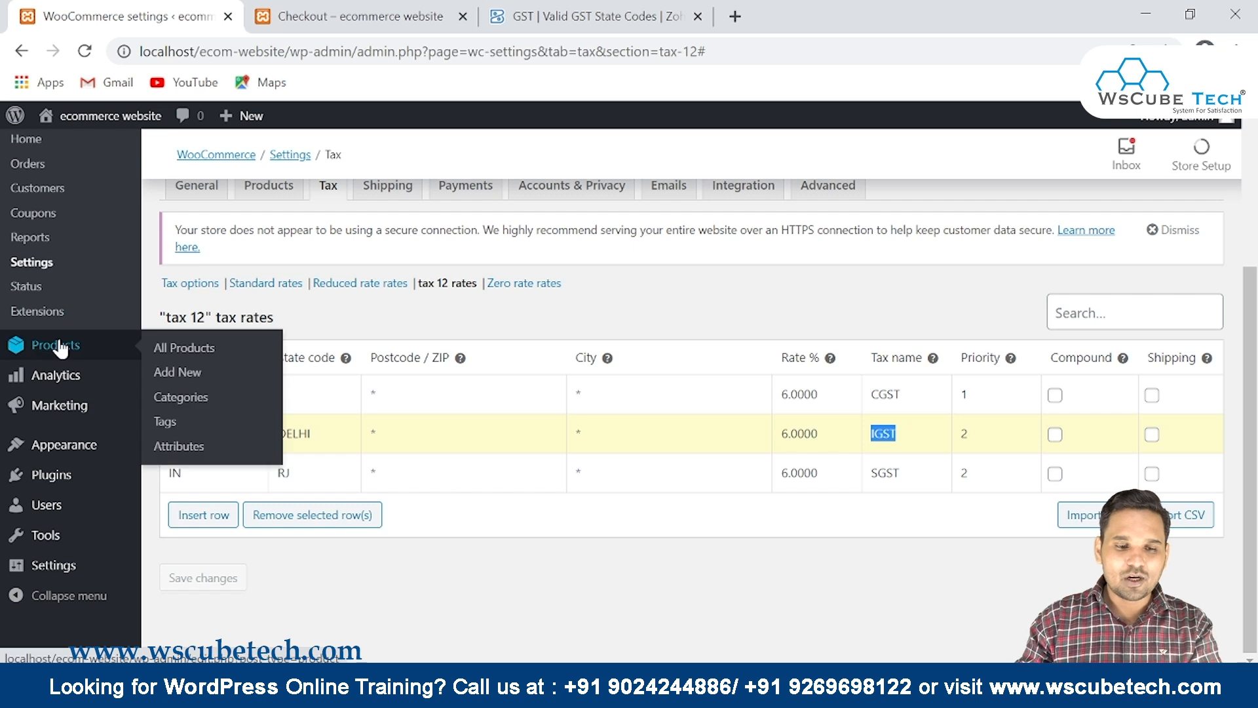
pyautogui.click(97, 350)
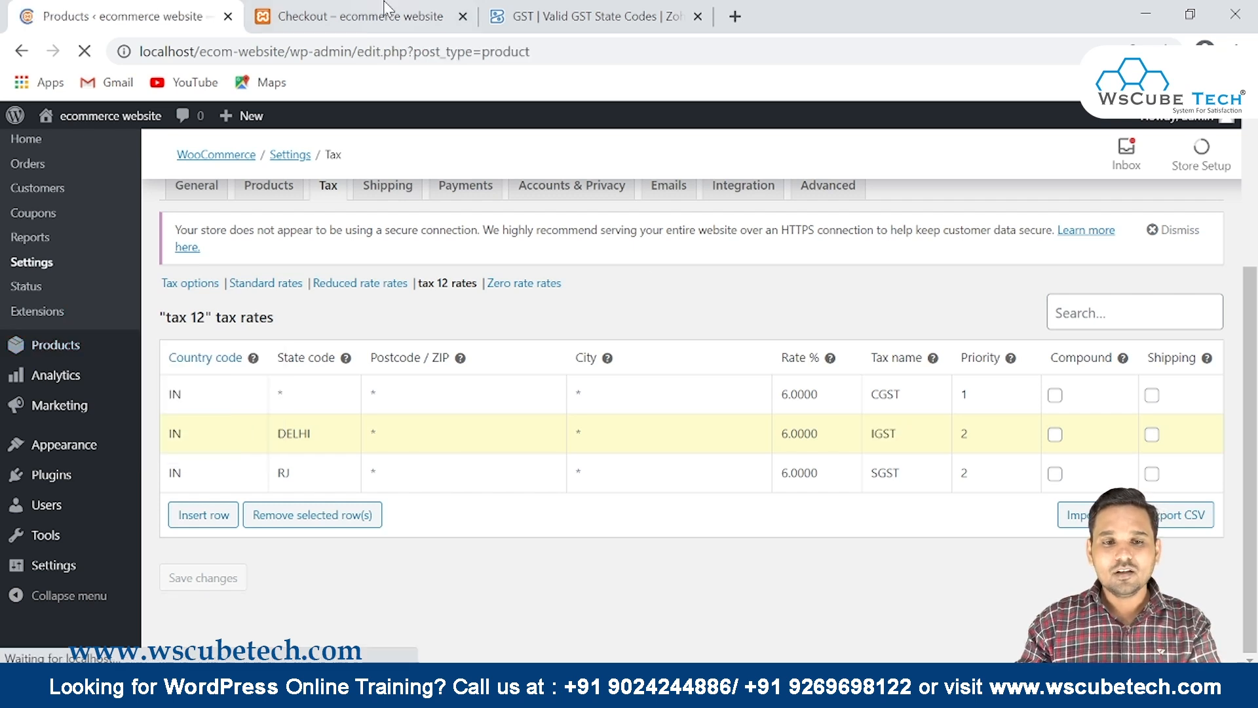
pyautogui.click(387, 8)
pyautogui.scroll(-3, 868, 315)
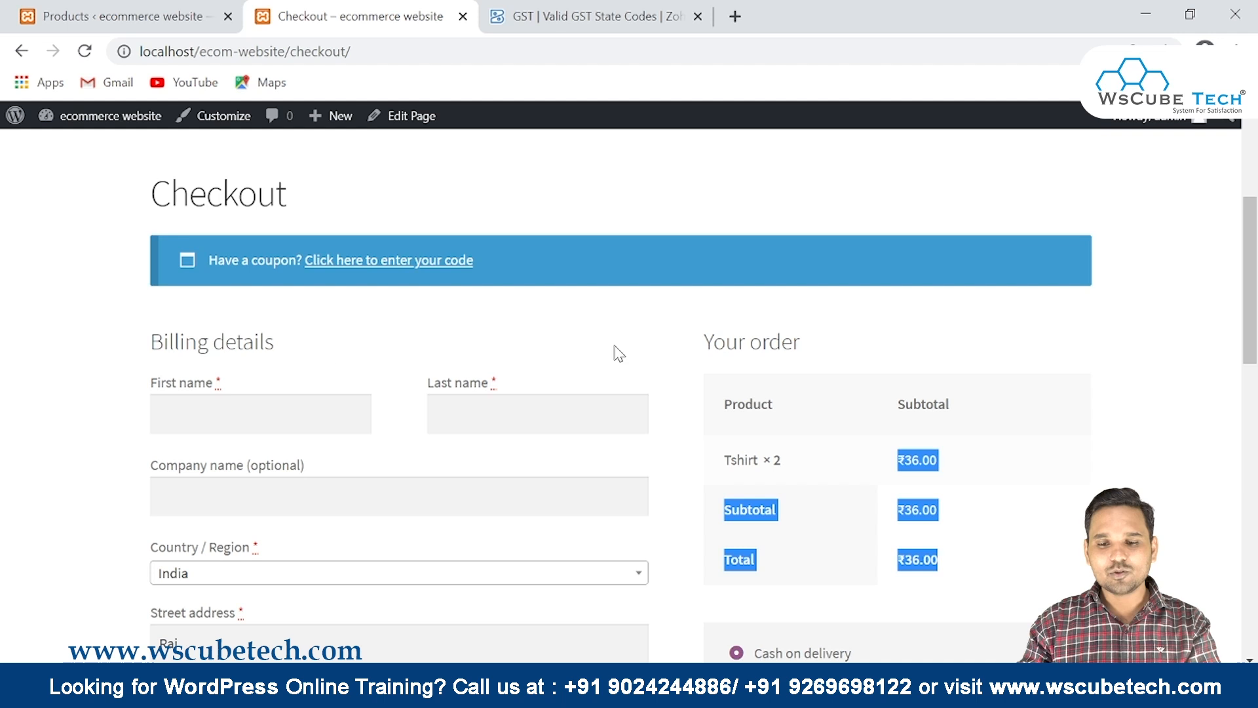
pyautogui.scroll(3, 619, 354)
pyautogui.click(924, 323)
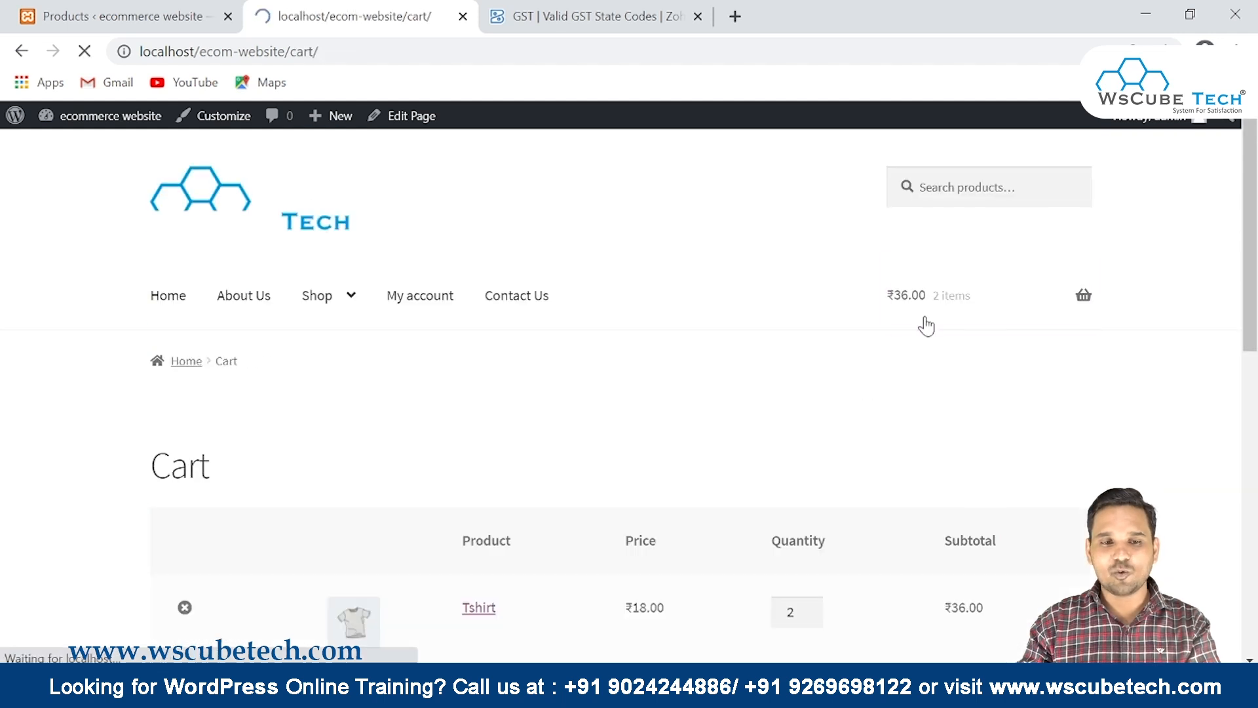
pyautogui.scroll(-3, 596, 430)
pyautogui.moveTo(517, 430); pyautogui.dragTo(459, 423)
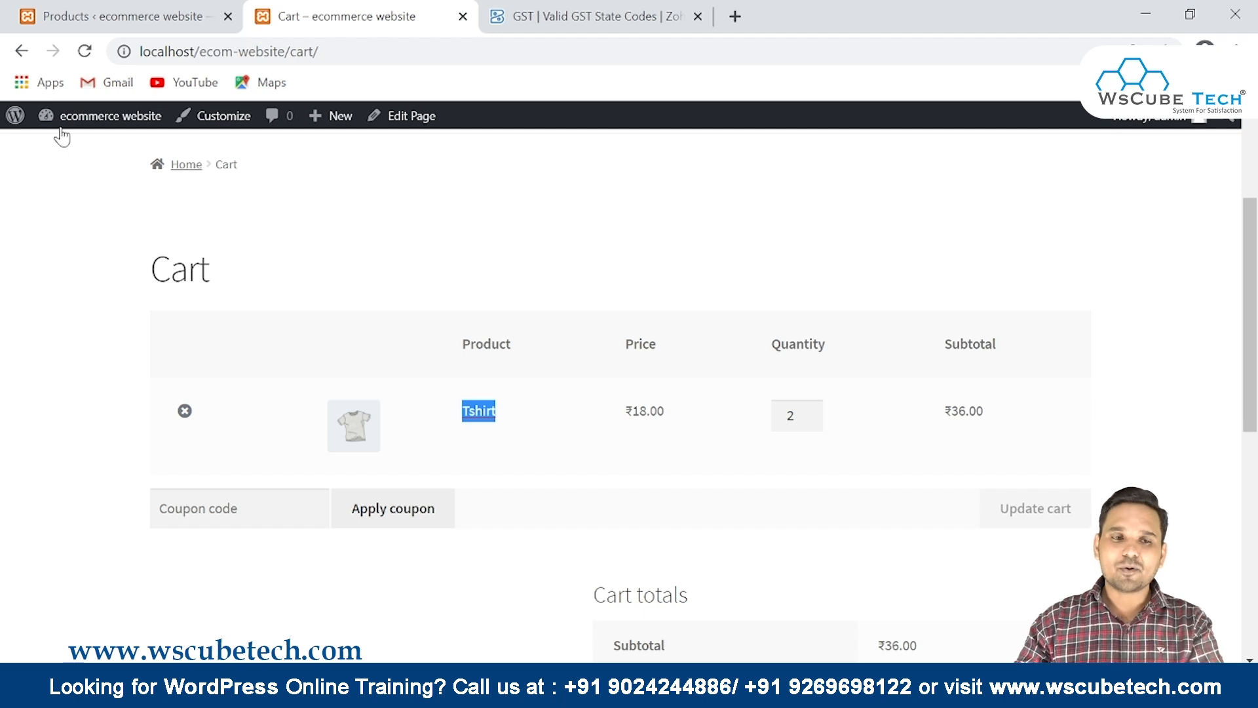
# Open the Tshirt product for editing and find the tax settings in its general product data.
pyautogui.click(98, 16)
pyautogui.scroll(-6, 445, 308)
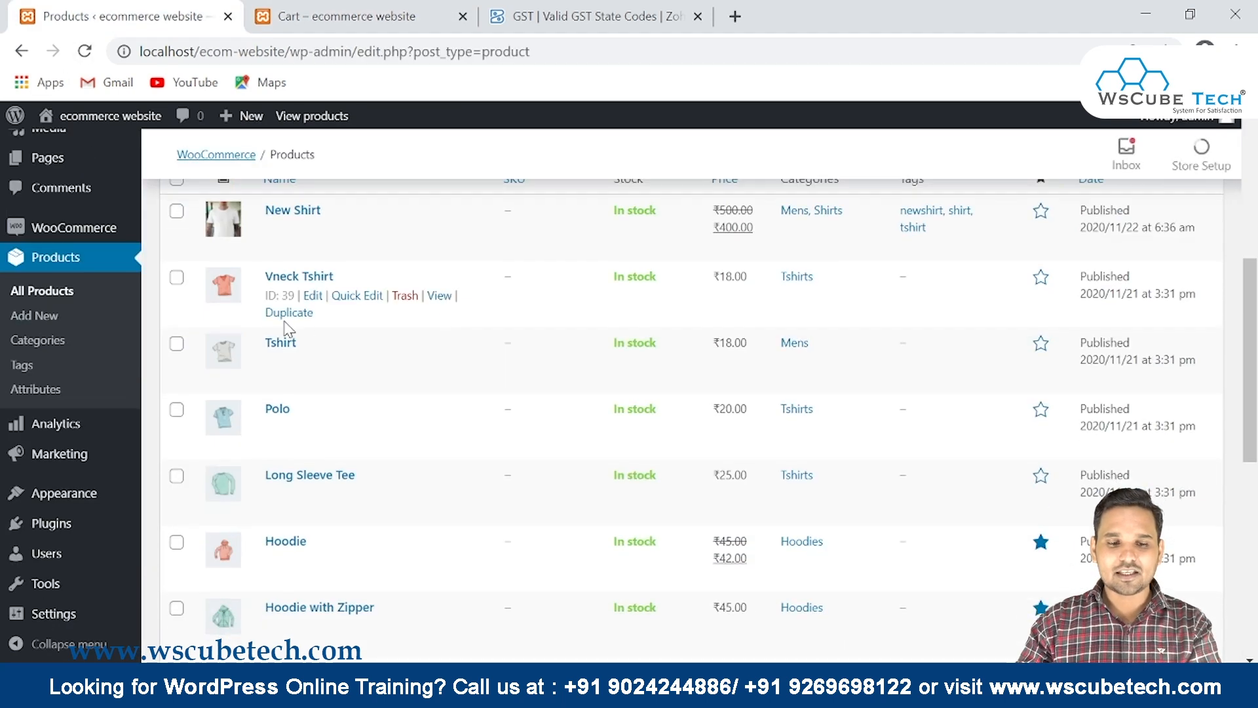
pyautogui.click(313, 361)
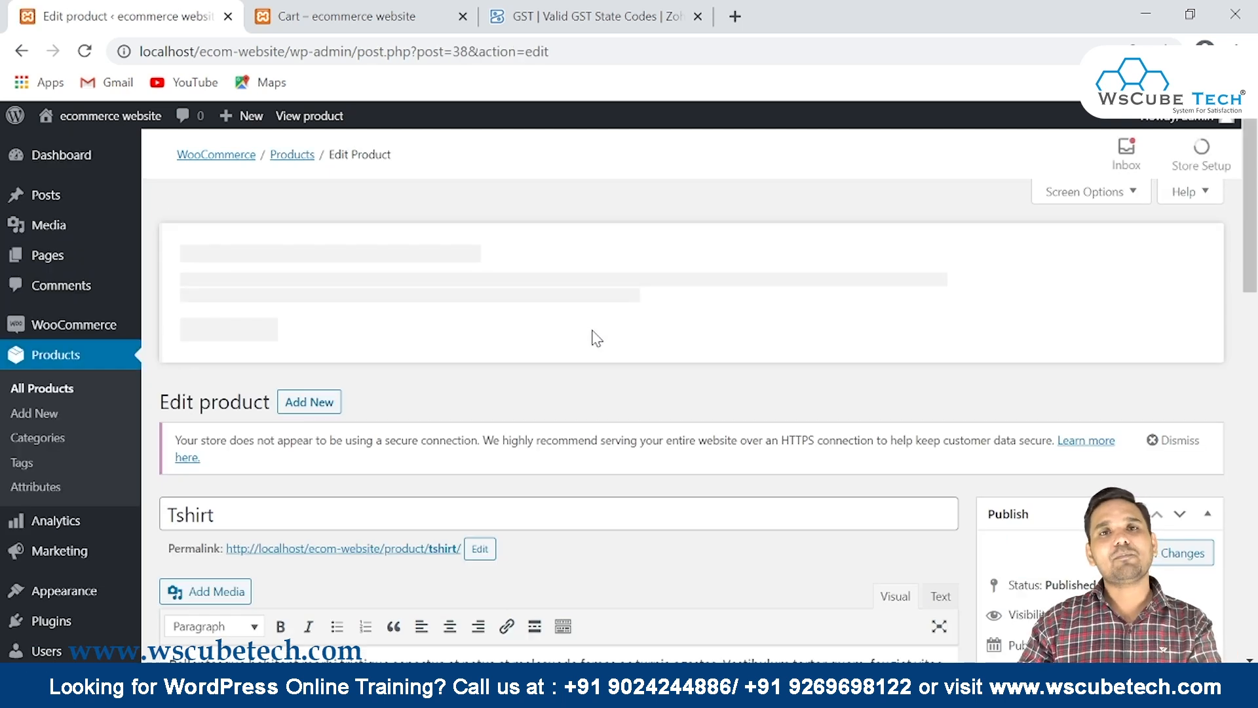
pyautogui.scroll(-15, 593, 338)
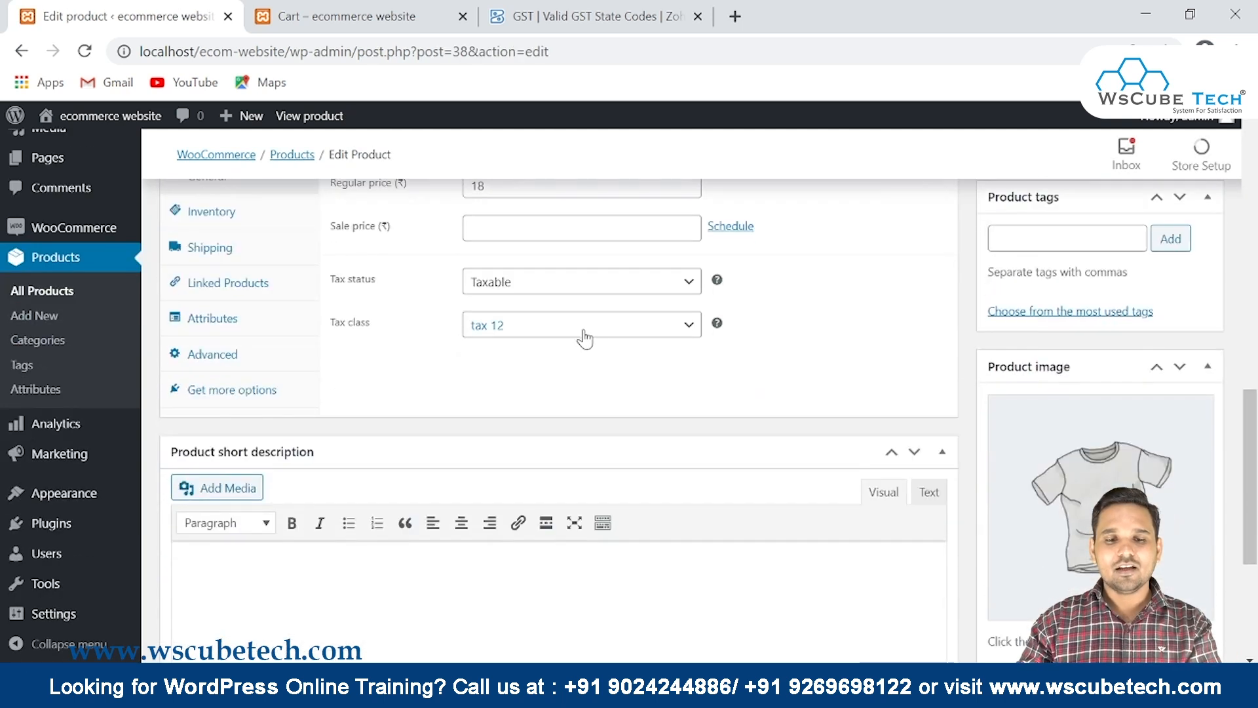
# Review the tax status choices for the Tshirt product and set the status to Taxable.
pyautogui.moveTo(328, 277); pyautogui.dragTo(377, 279)
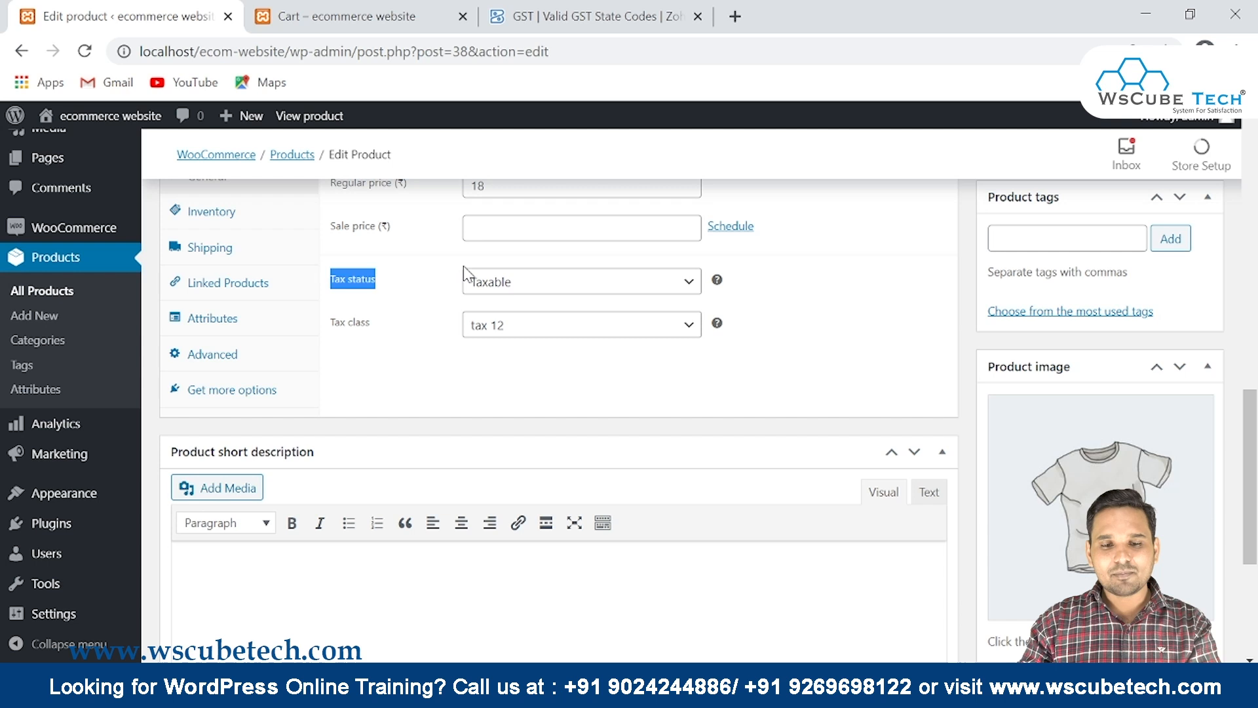
pyautogui.click(560, 292)
pyautogui.click(560, 292)
pyautogui.click(560, 292)
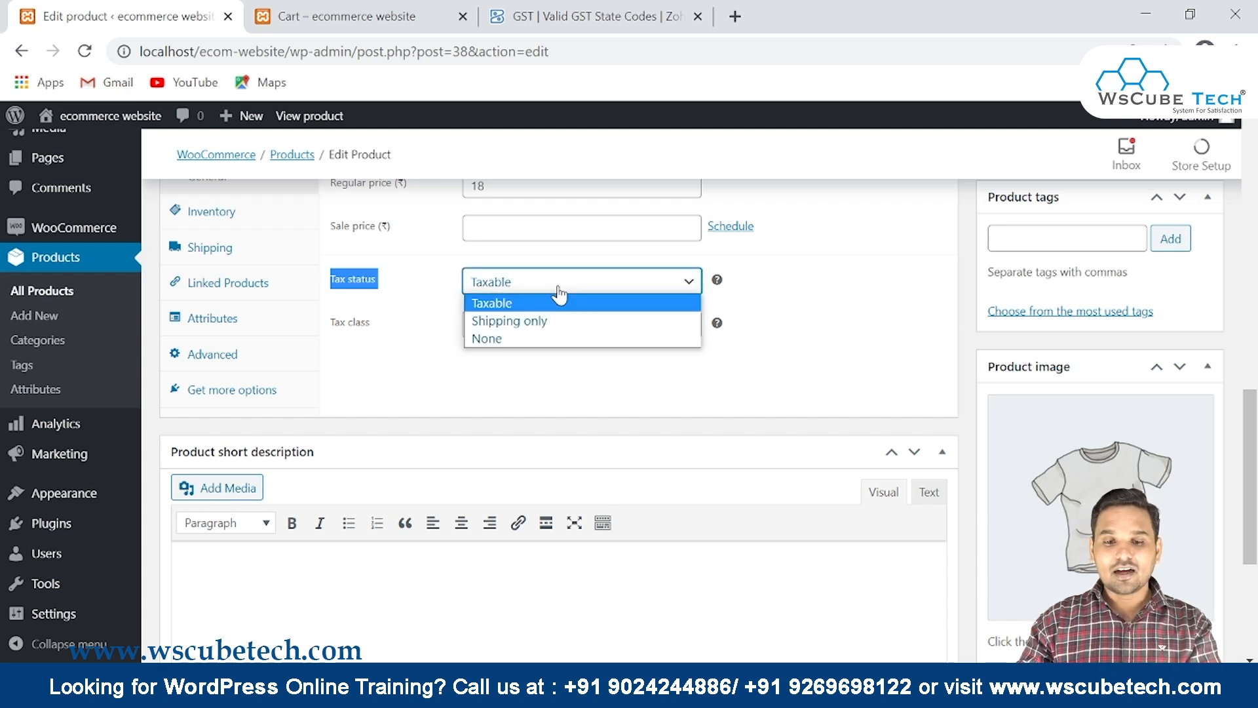
pyautogui.click(531, 337)
pyautogui.click(539, 294)
pyautogui.press('Up')
pyautogui.press('Up')
pyautogui.press('Return')
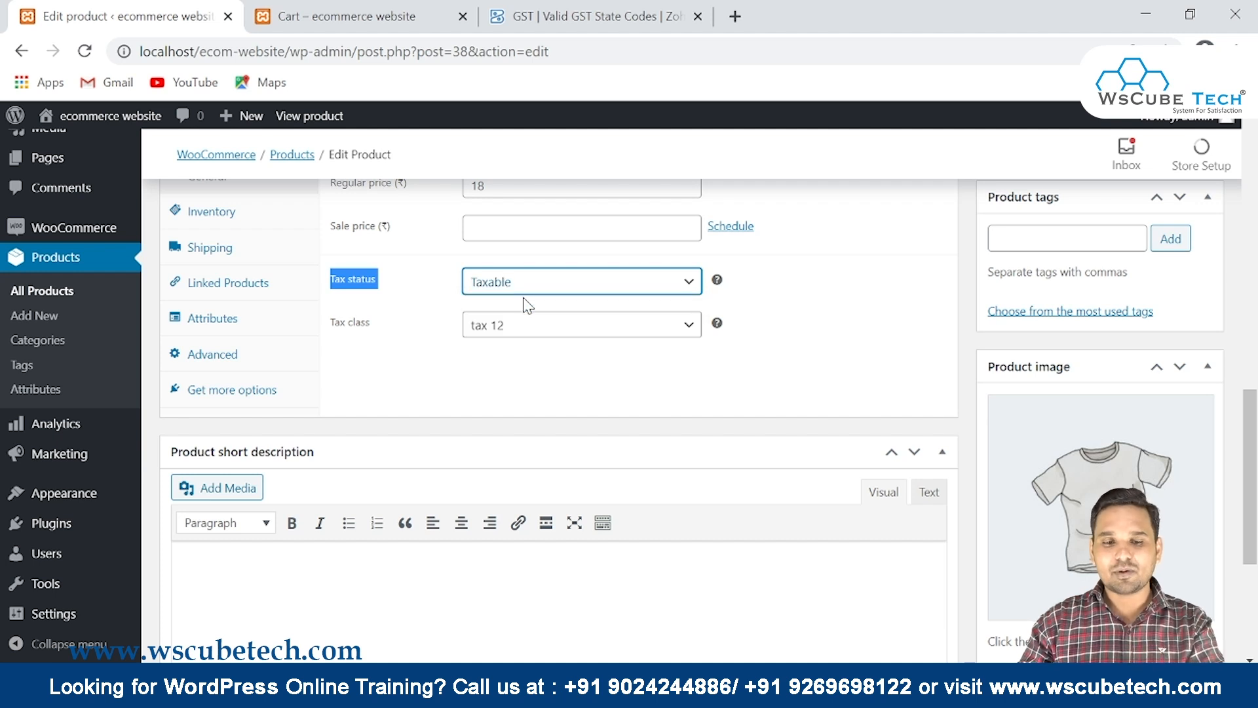
# Set the Tshirt product's tax class to tax 12 and update the product.
pyautogui.tripleClick(328, 324)
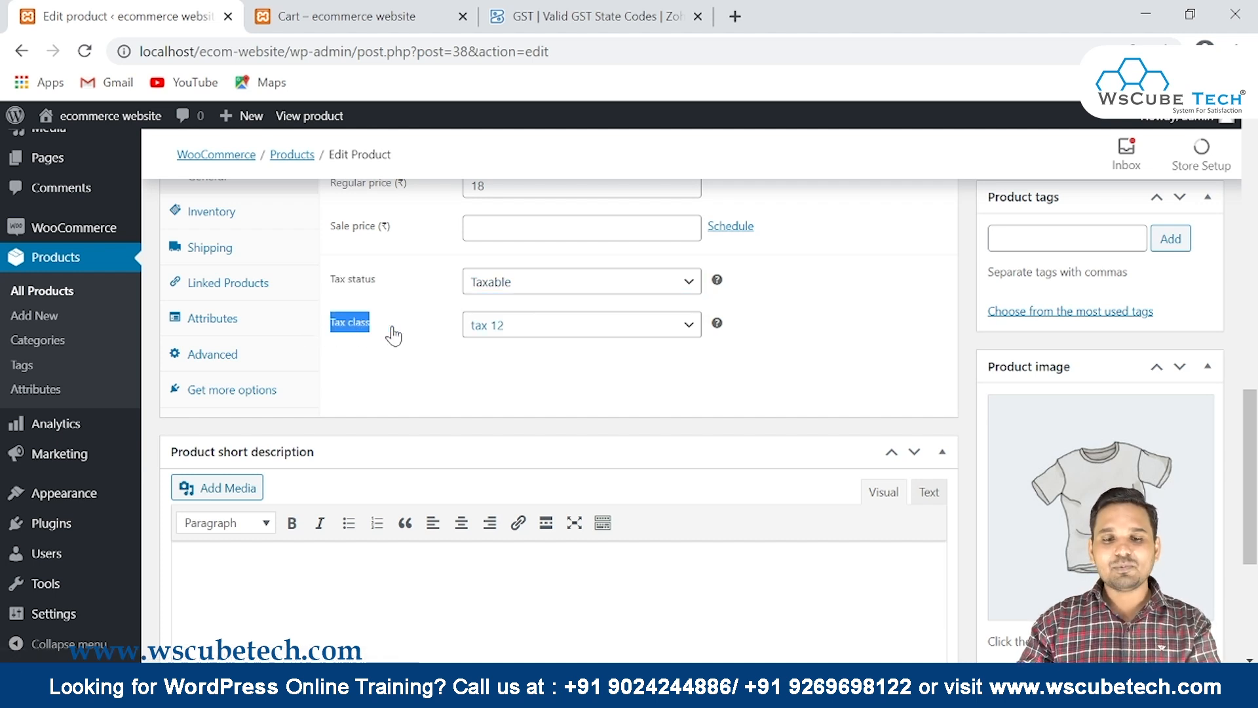
pyautogui.click(590, 326)
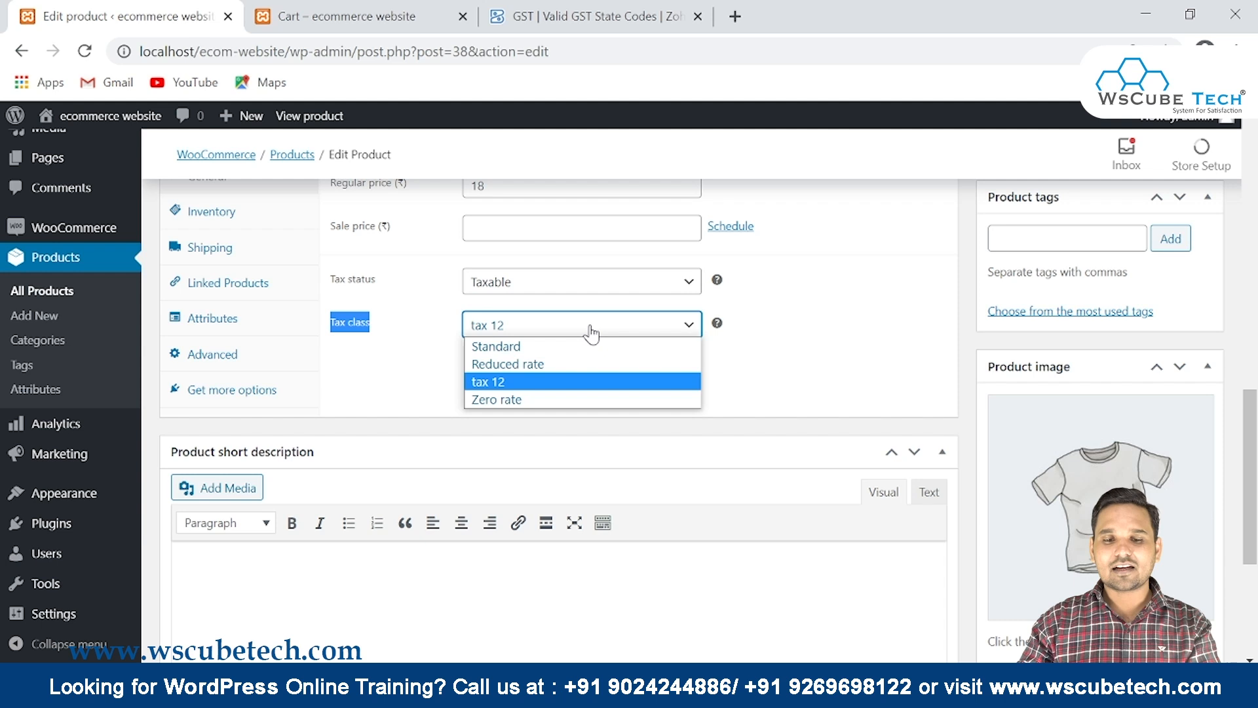
pyautogui.click(517, 381)
pyautogui.scroll(5, 1156, 393)
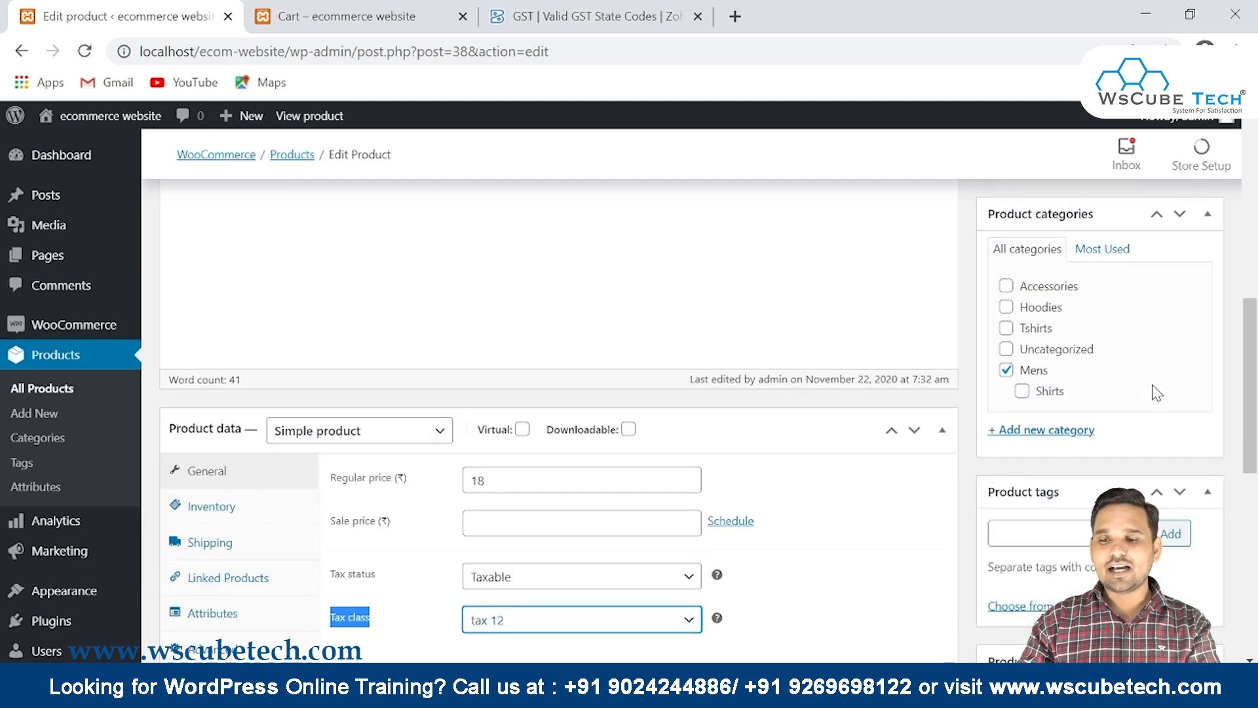
pyautogui.scroll(3, 1156, 393)
pyautogui.click(1184, 352)
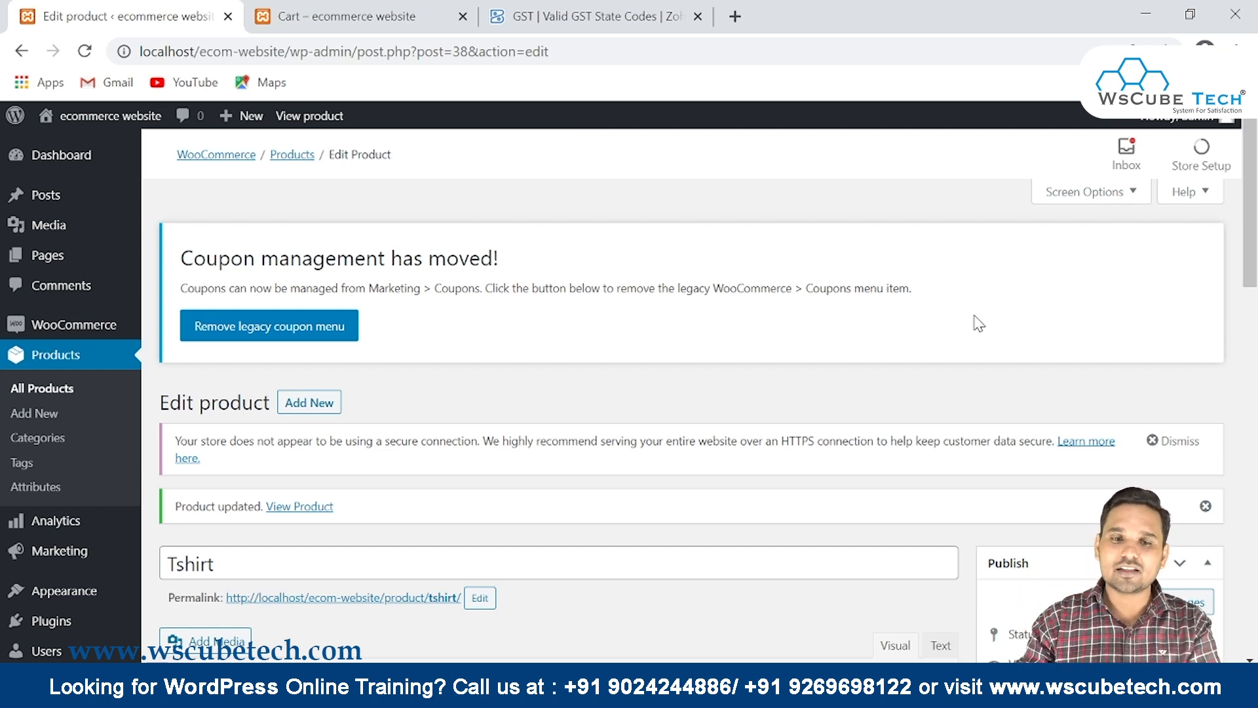
# Reload the storefront cart page and check which GST taxes the cart totals include.
pyautogui.click(413, 16)
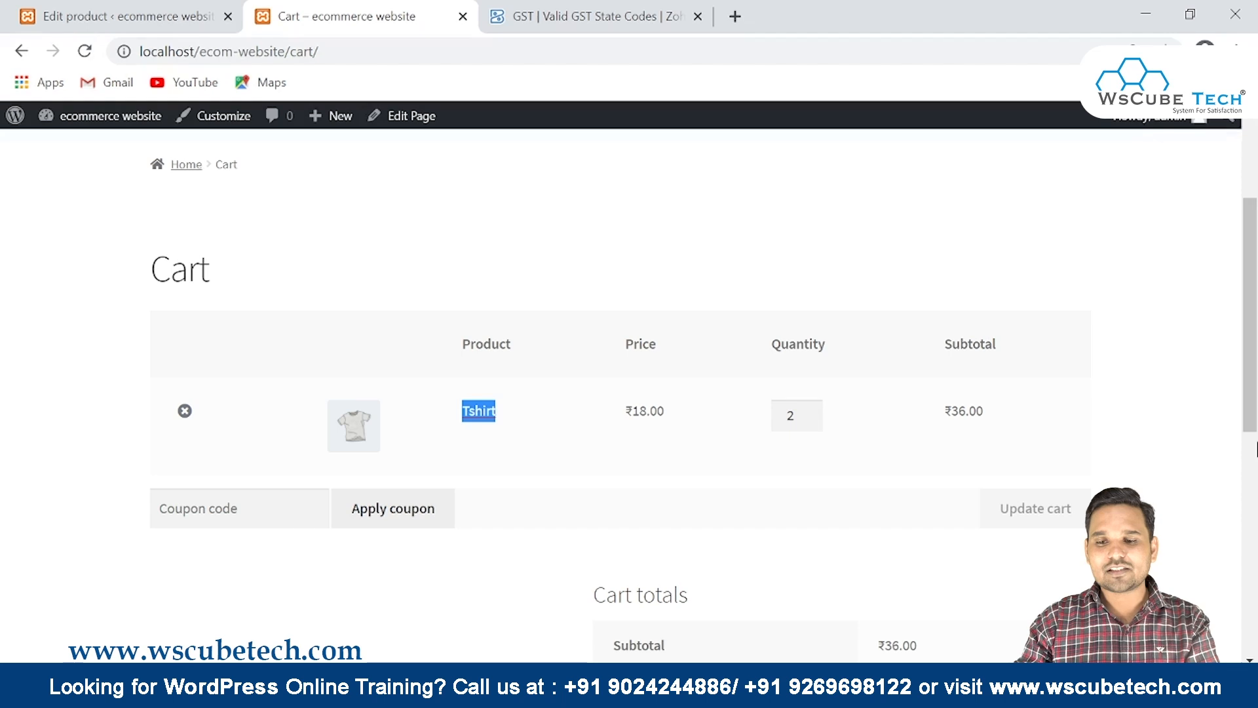
pyautogui.click(84, 51)
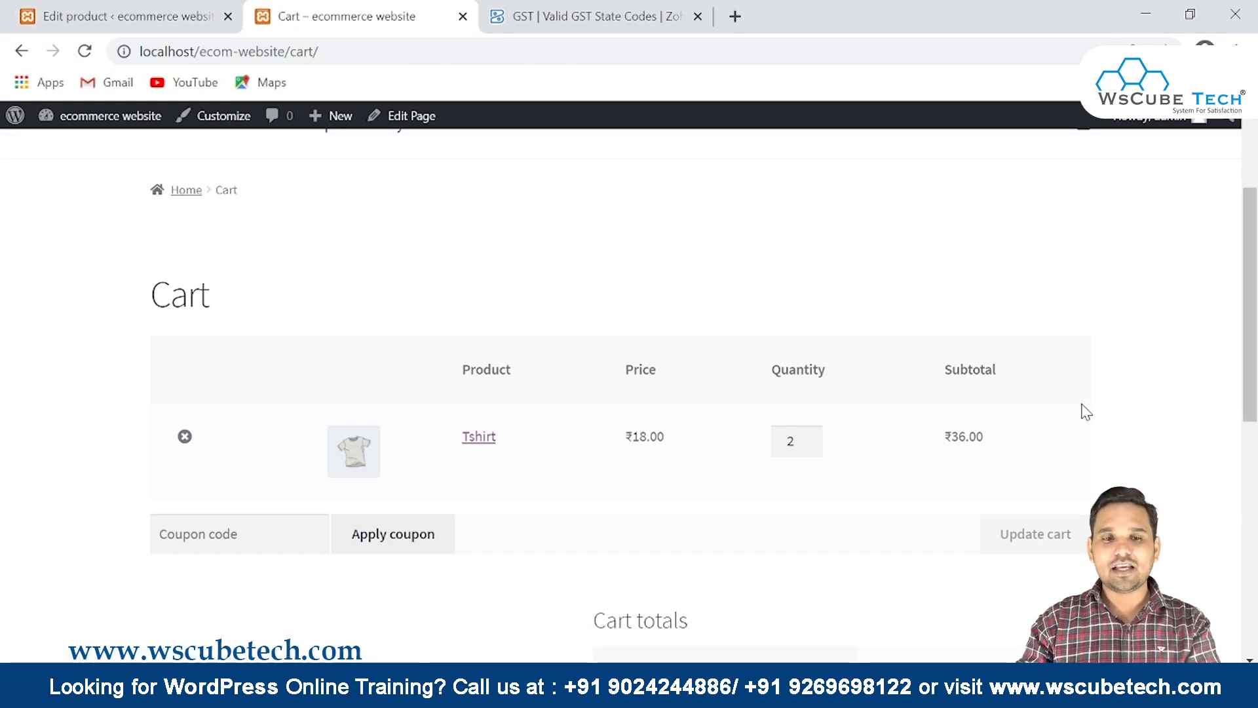
pyautogui.scroll(-3, 1085, 413)
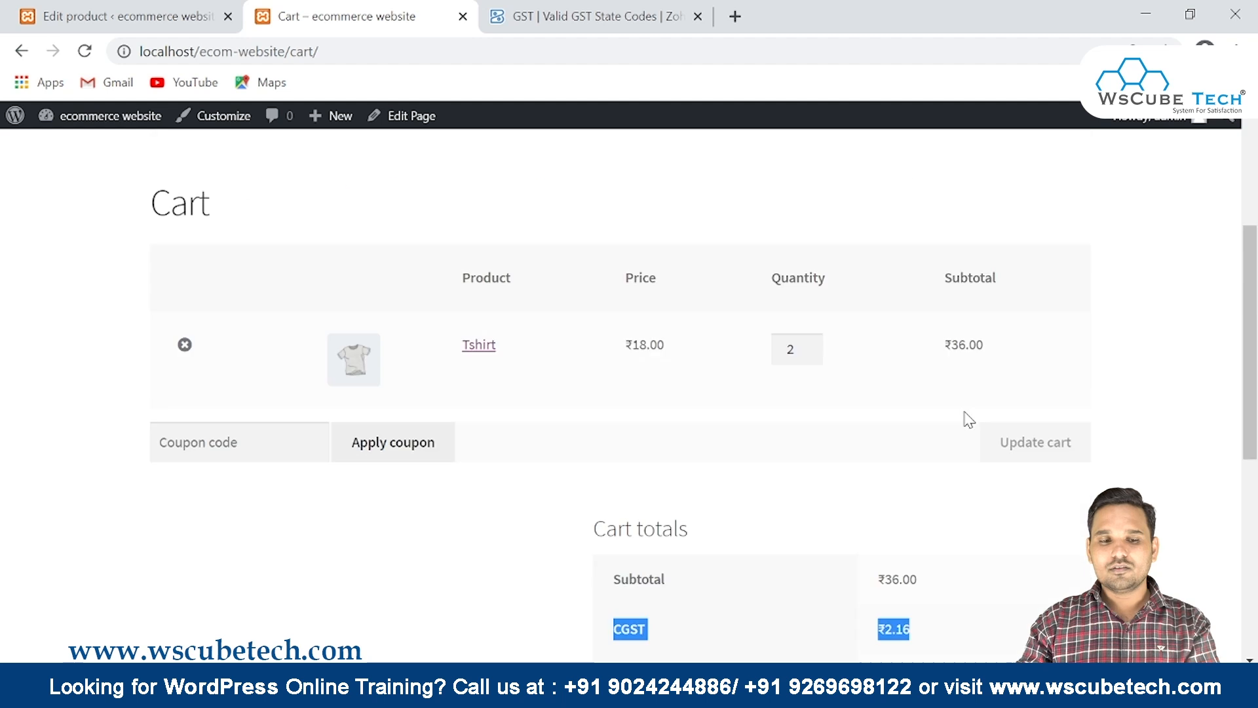
pyautogui.scroll(-2, 966, 419)
pyautogui.click(580, 396)
pyautogui.moveTo(579, 395); pyautogui.dragTo(616, 414)
pyautogui.click(955, 407)
pyautogui.scroll(2, 609, 416)
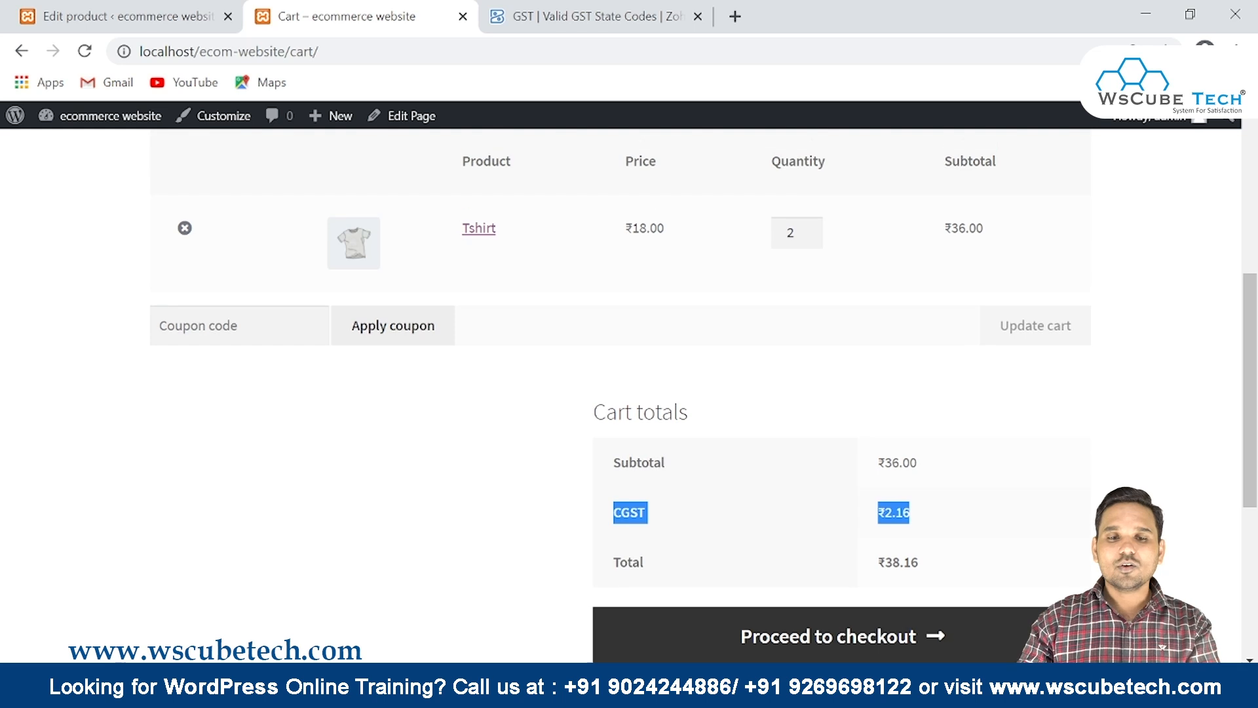
pyautogui.scroll(6, 629, 393)
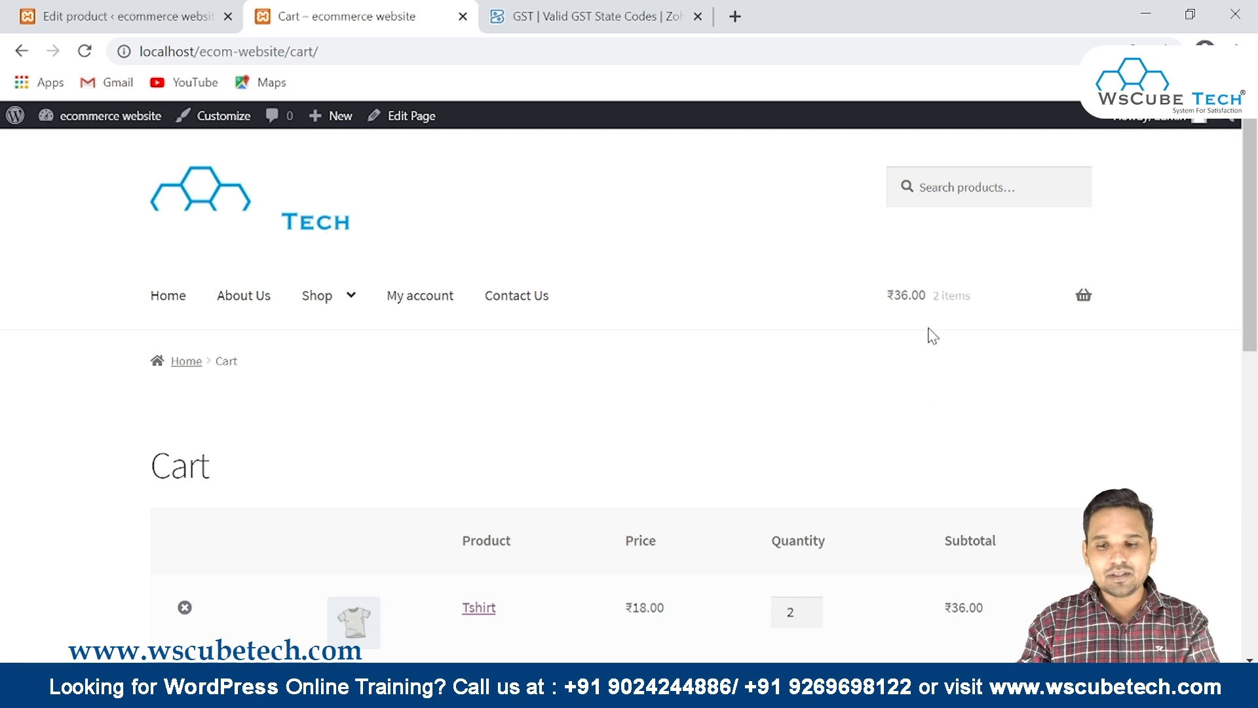
# Proceed from the cart to checkout, and compare the billing state with the taxes in the order summary.
pyautogui.scroll(-2, 915, 326)
pyautogui.scroll(-5, 915, 325)
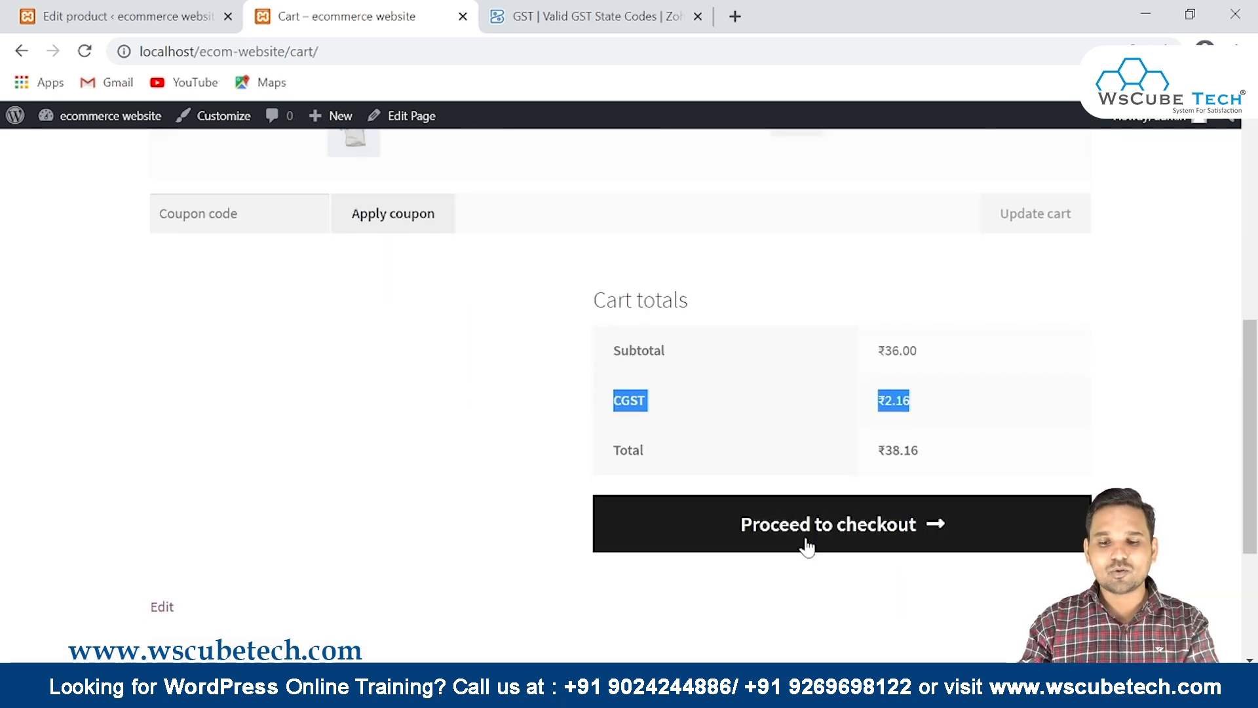
pyautogui.click(806, 548)
pyautogui.scroll(-9, 784, 489)
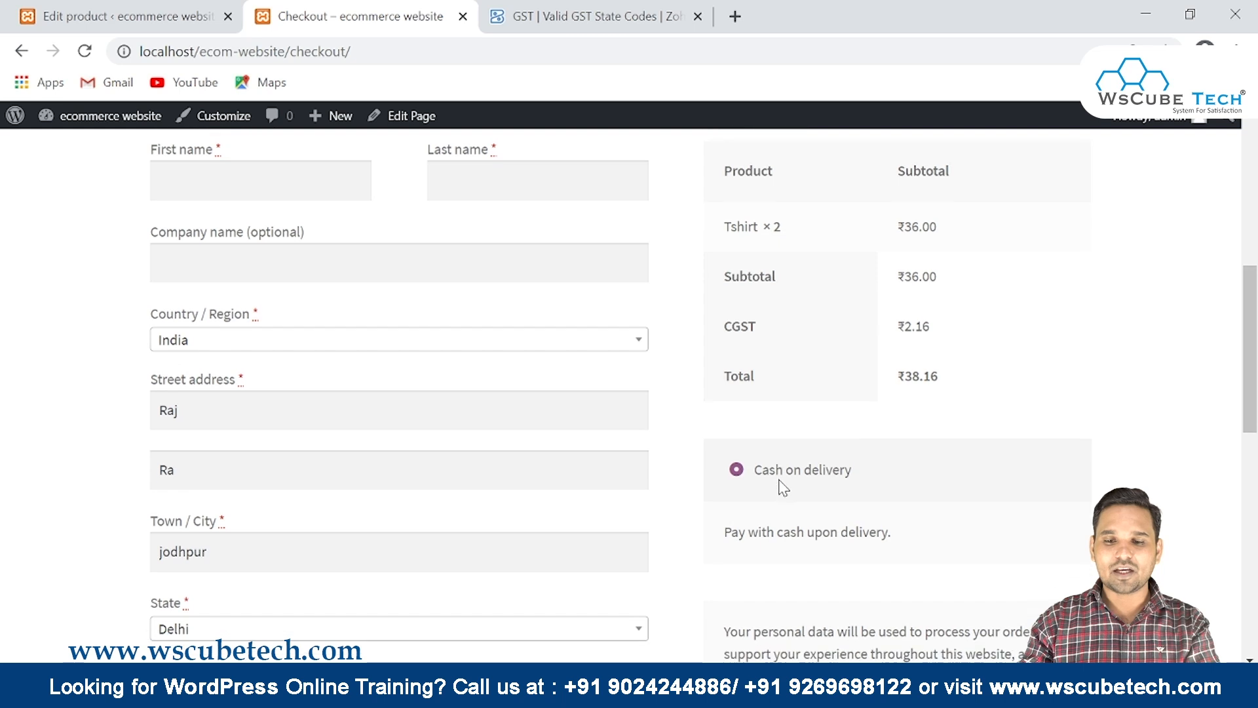
pyautogui.scroll(-1, 784, 489)
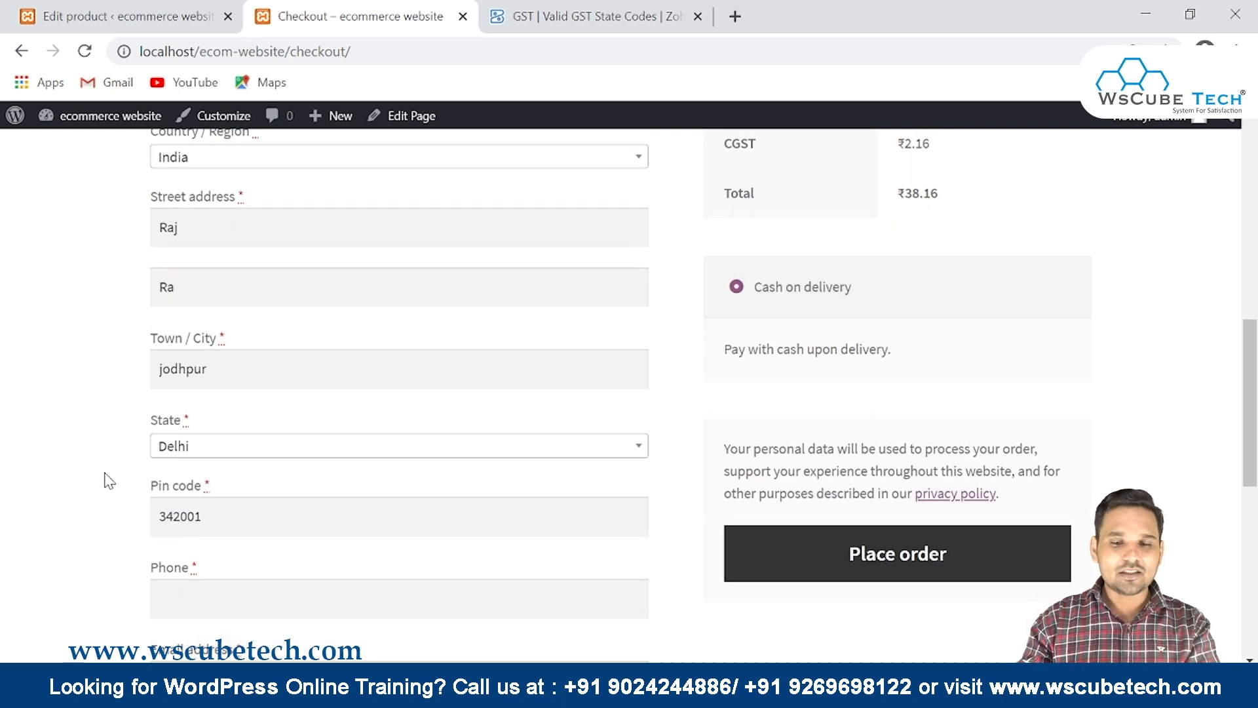
pyautogui.scroll(2, 688, 463)
pyautogui.scroll(-1, 688, 464)
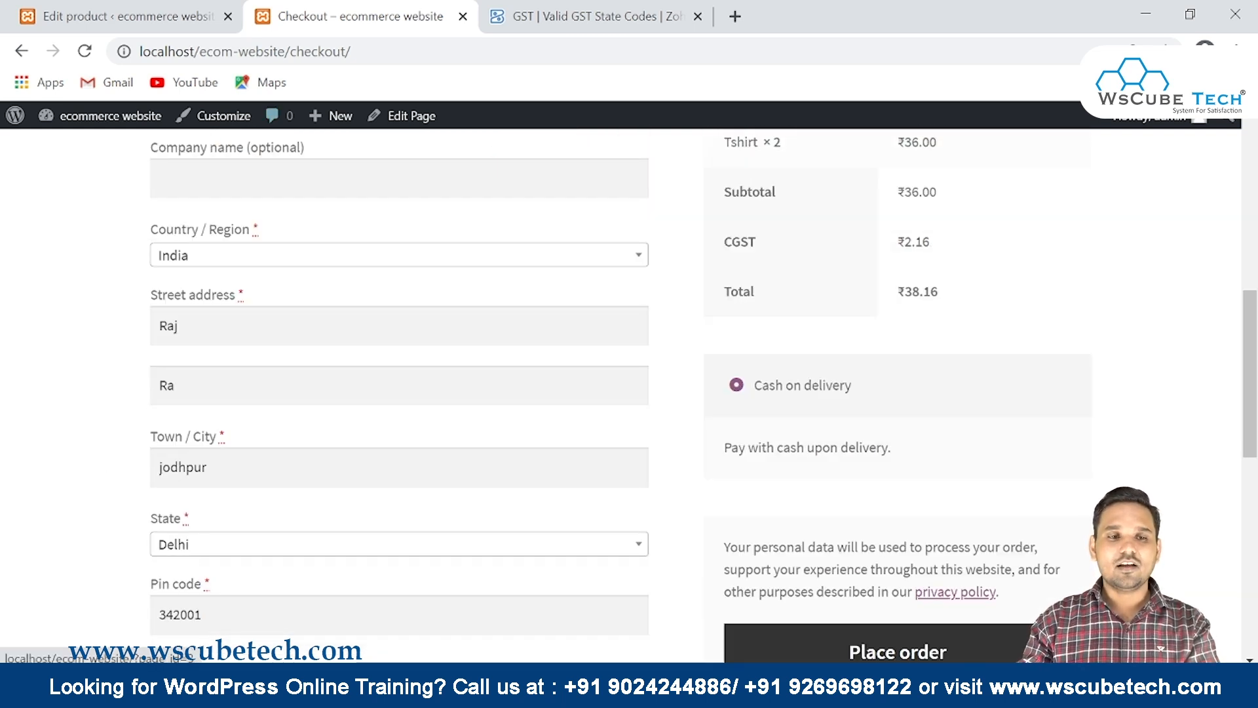
# Open the tax 12 rates in the WooCommerce tax settings.
pyautogui.click(76, 10)
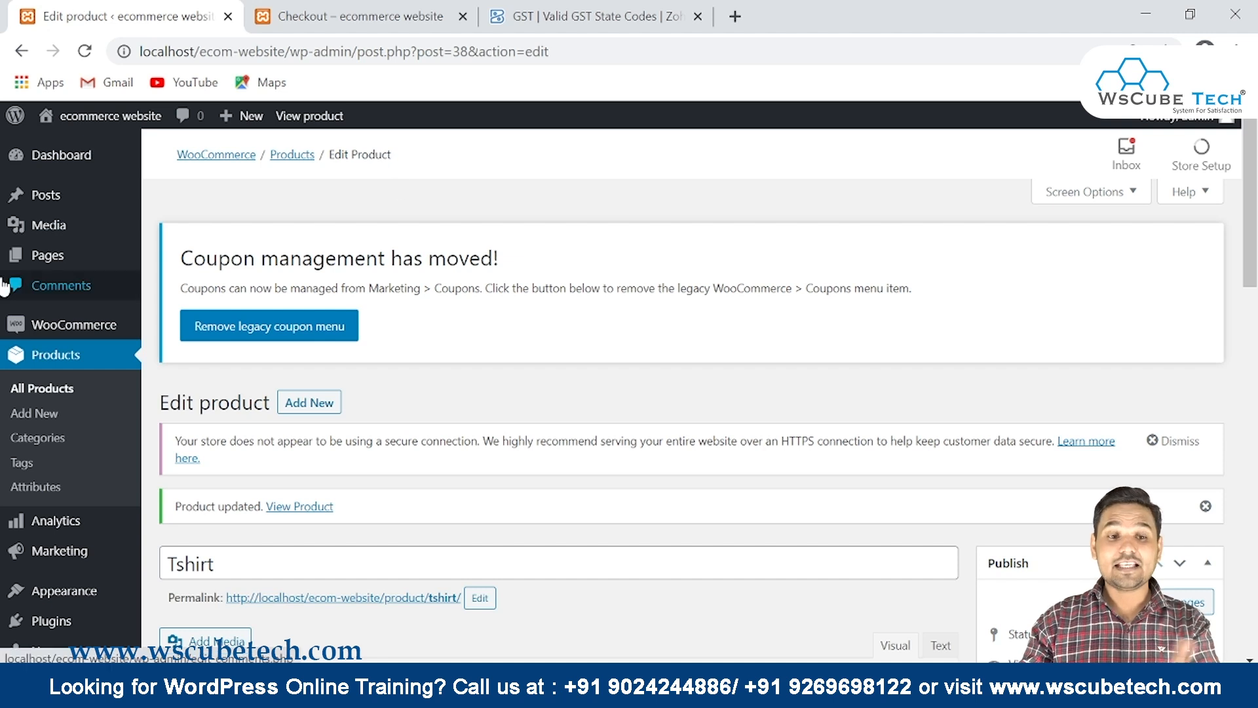
pyautogui.moveTo(91, 324)
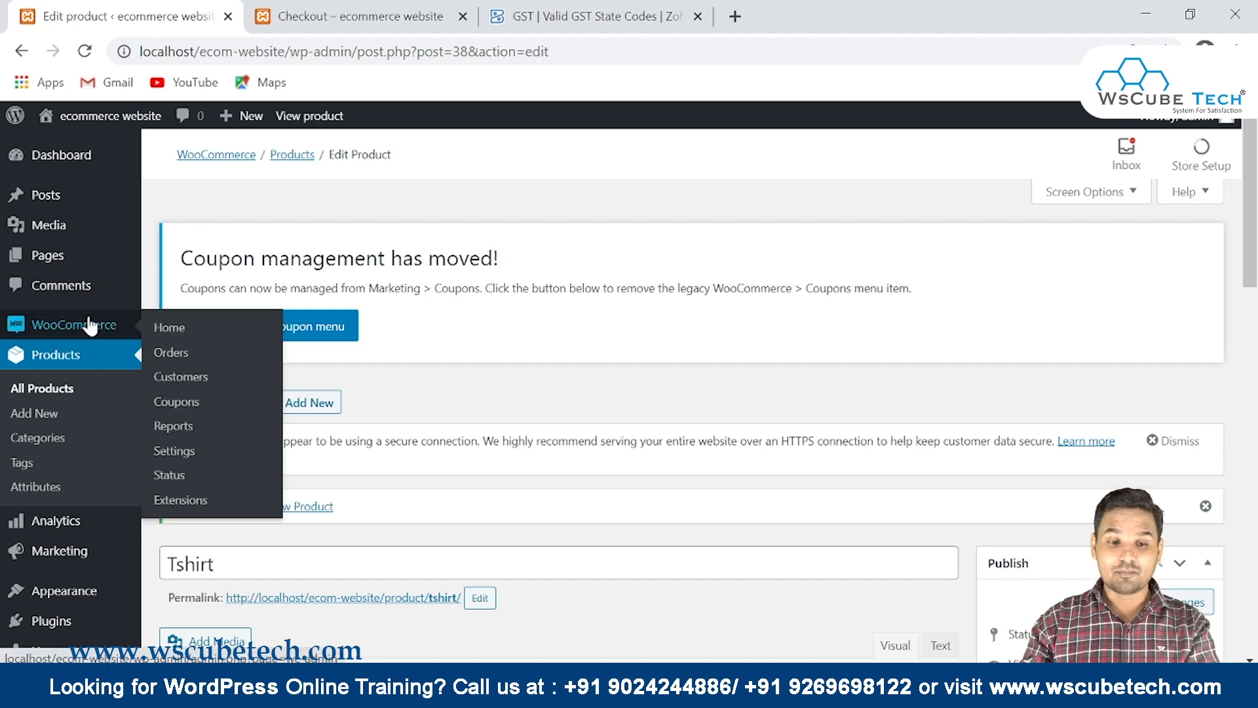
pyautogui.click(189, 455)
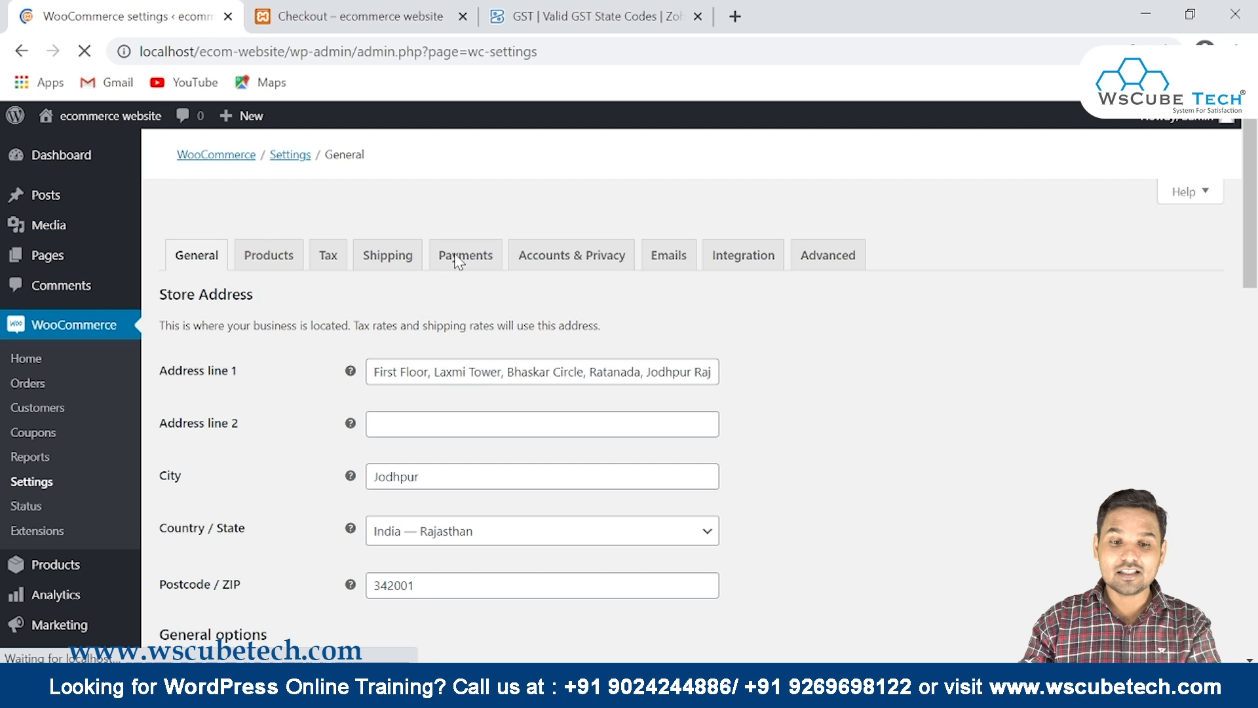
pyautogui.click(322, 404)
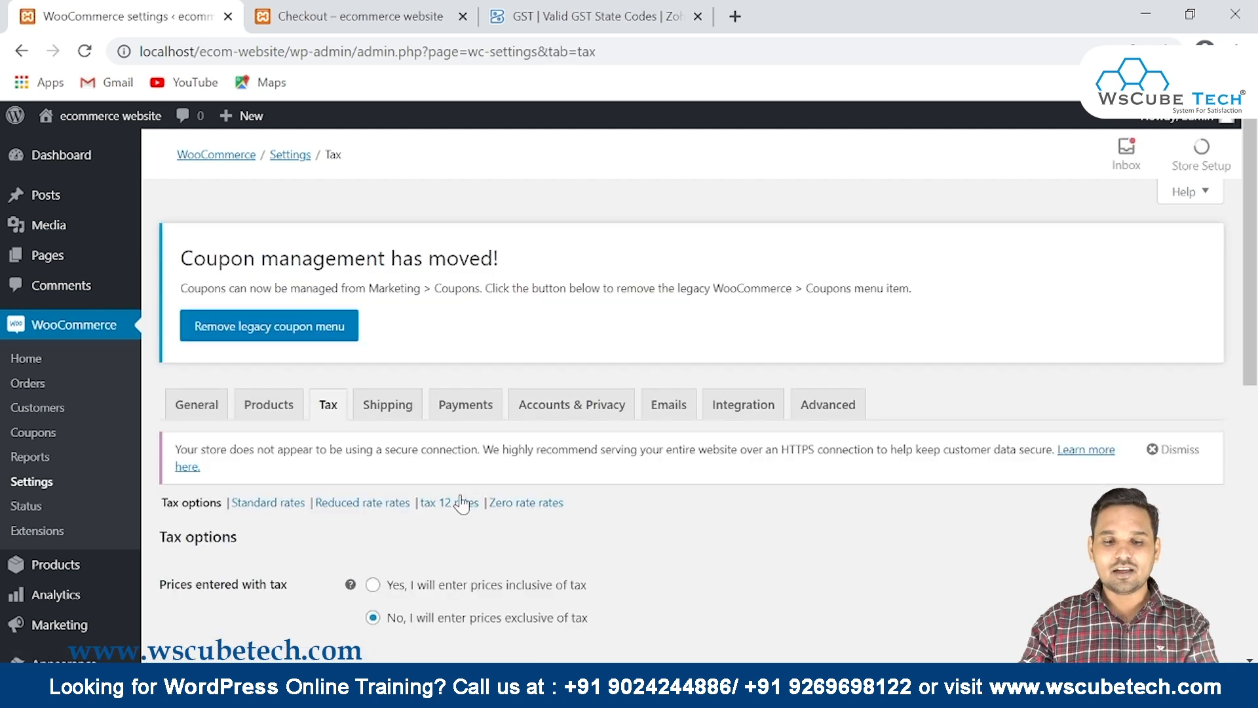
pyautogui.click(449, 502)
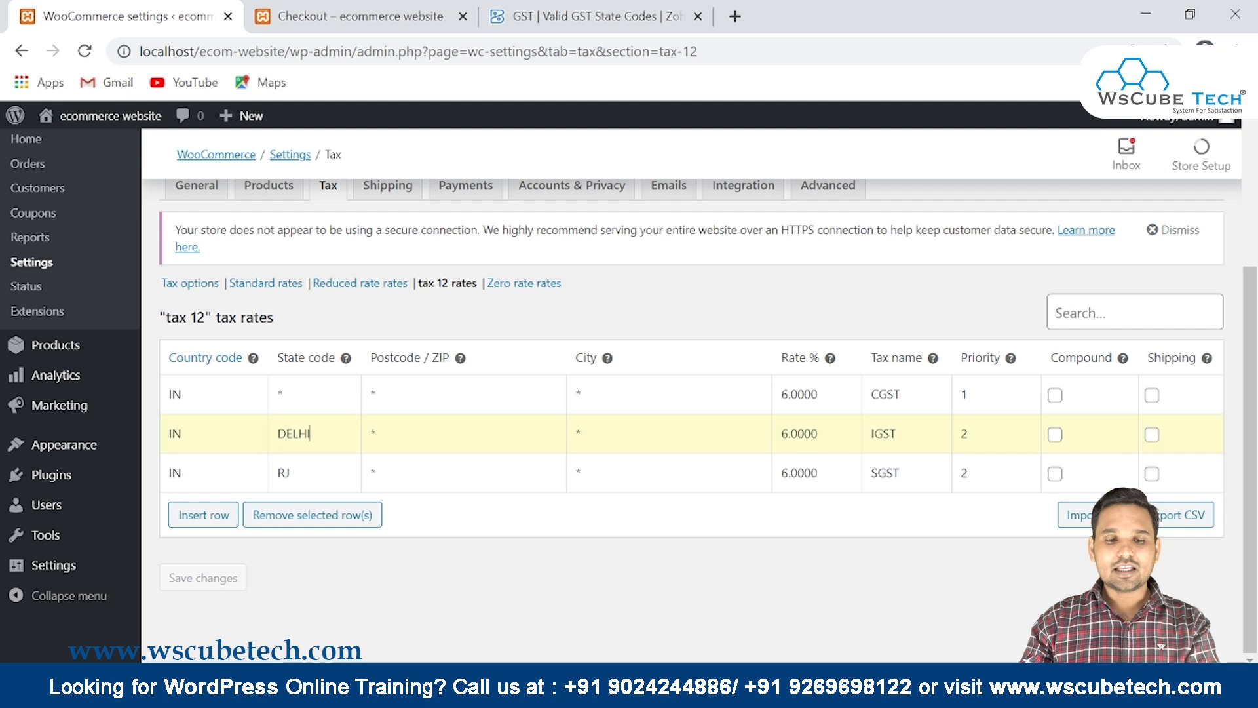
# Select the IGST row's state code for replacement, then find Delhi in the Zoho GST state code list and copy its code DL.
pyautogui.doubleClick(293, 434)
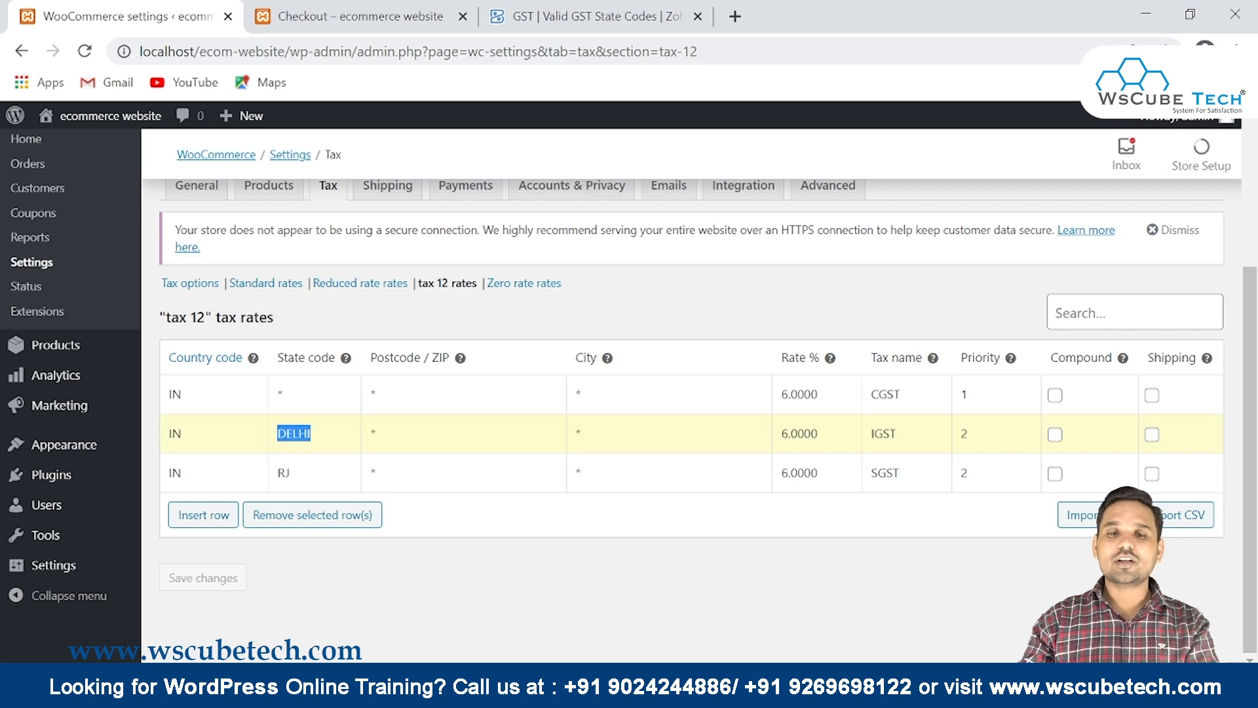
pyautogui.click(544, 3)
pyautogui.hotkey('ctrl', 'f')
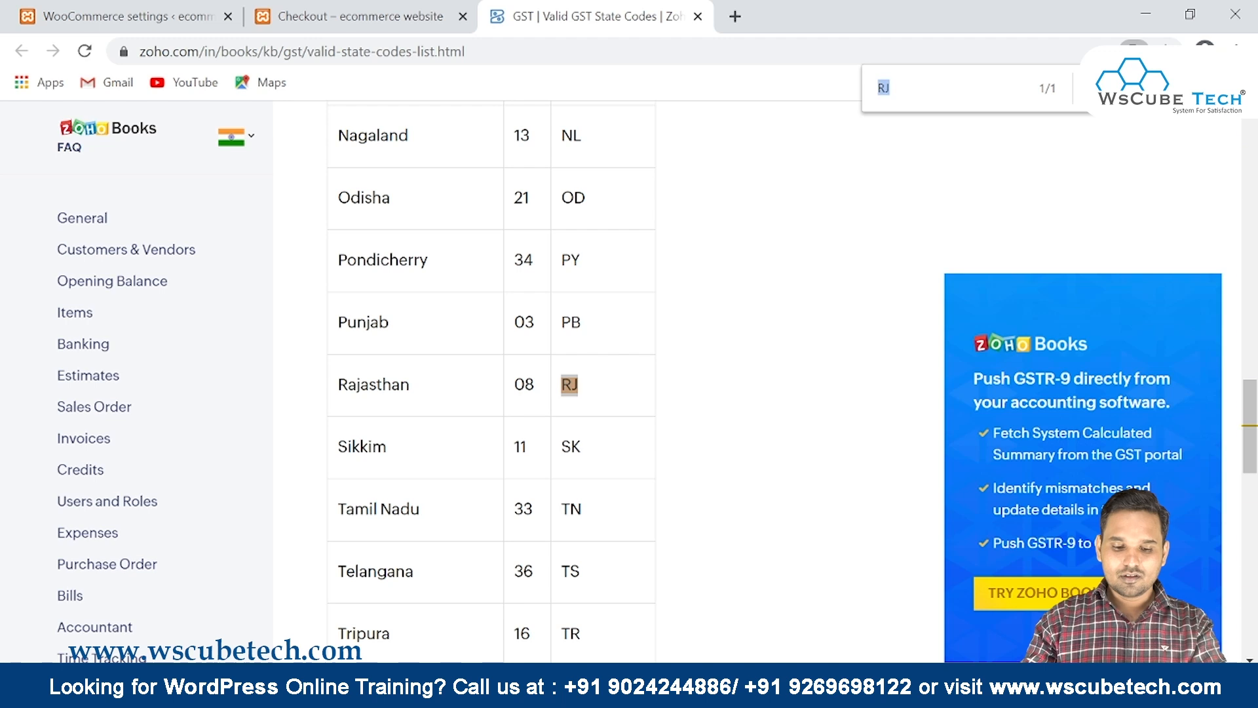
pyautogui.write('De')
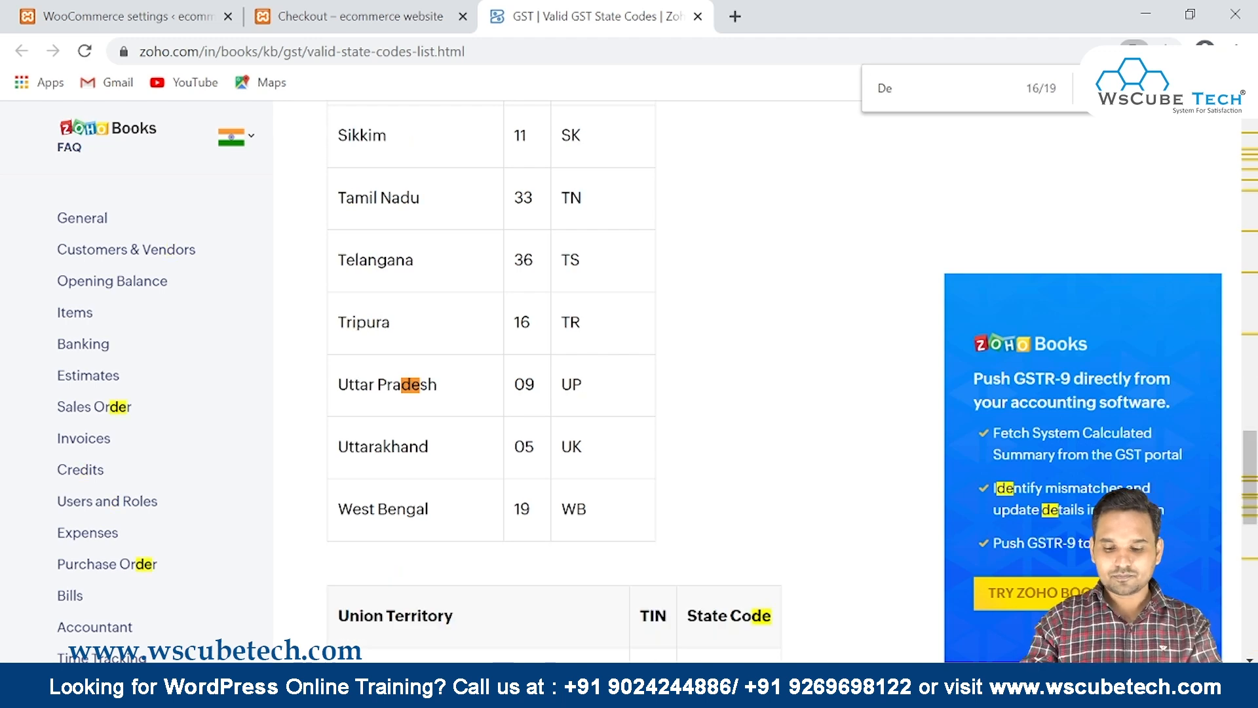
pyautogui.write('lhi')
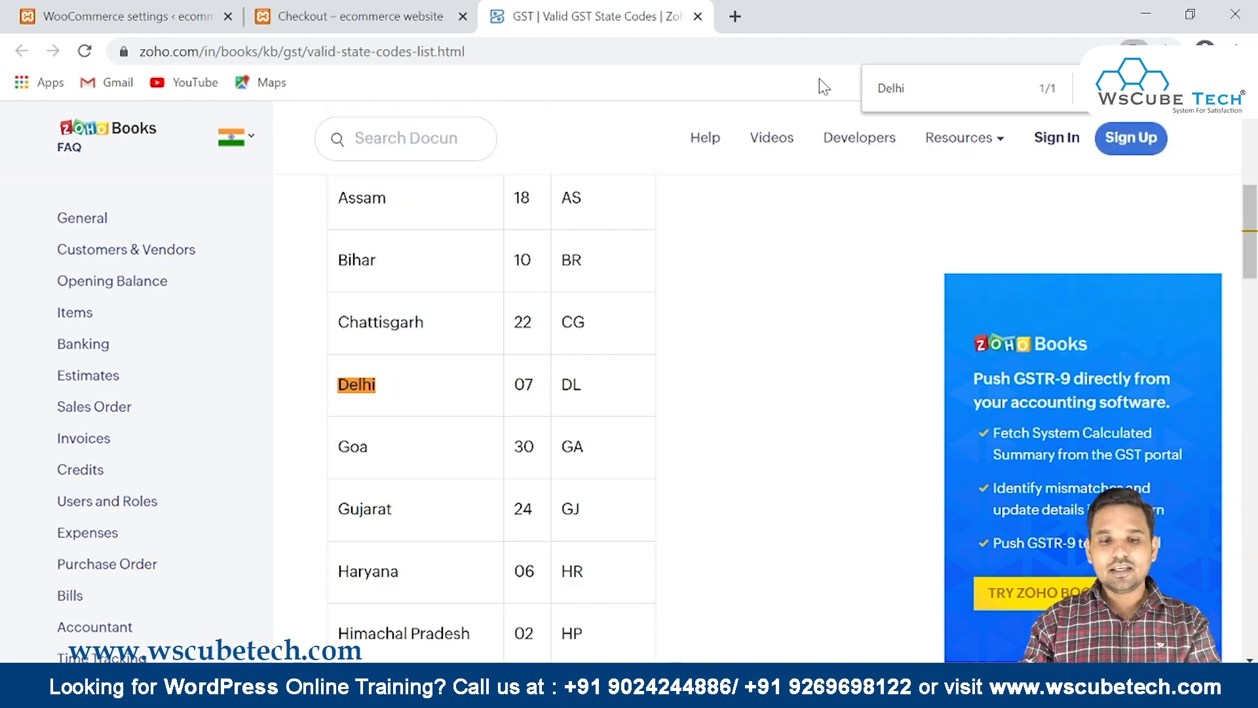
pyautogui.doubleClick(570, 384)
pyautogui.hotkey('ctrl', 'c')
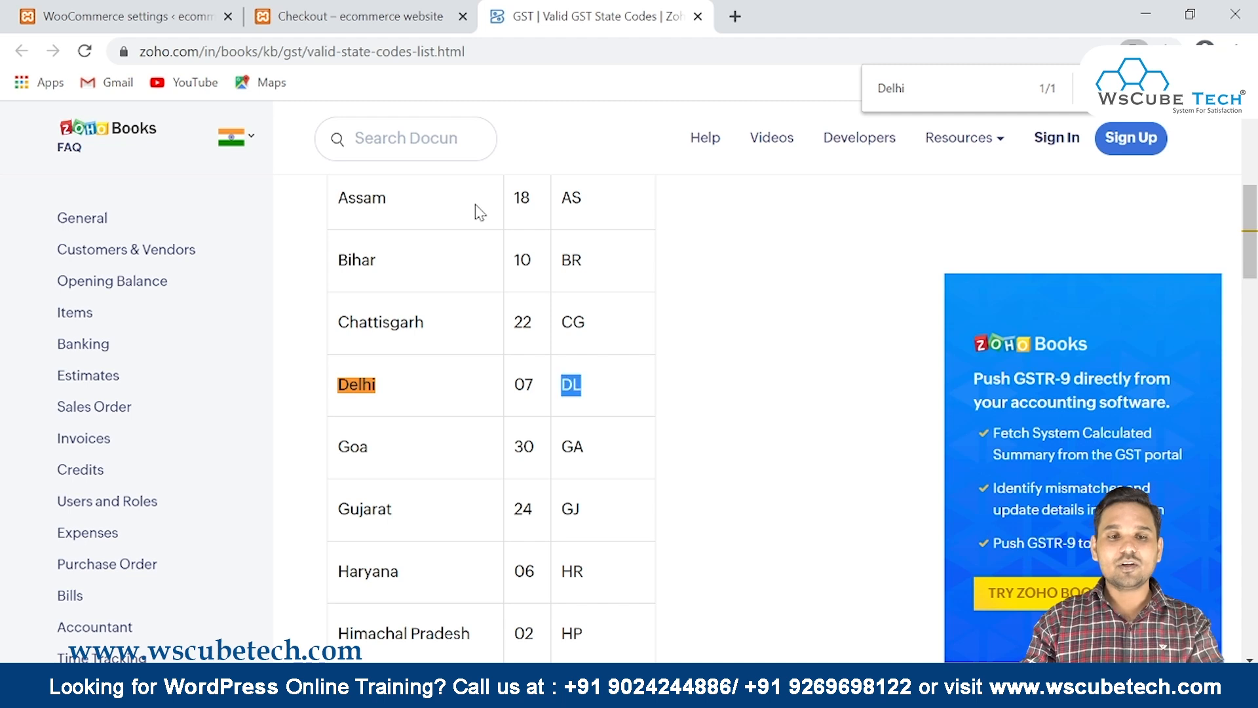
# Replace the IGST row's state code with DL in the tax 12 rates and save the changes.
pyautogui.click(382, 8)
pyautogui.click(98, 14)
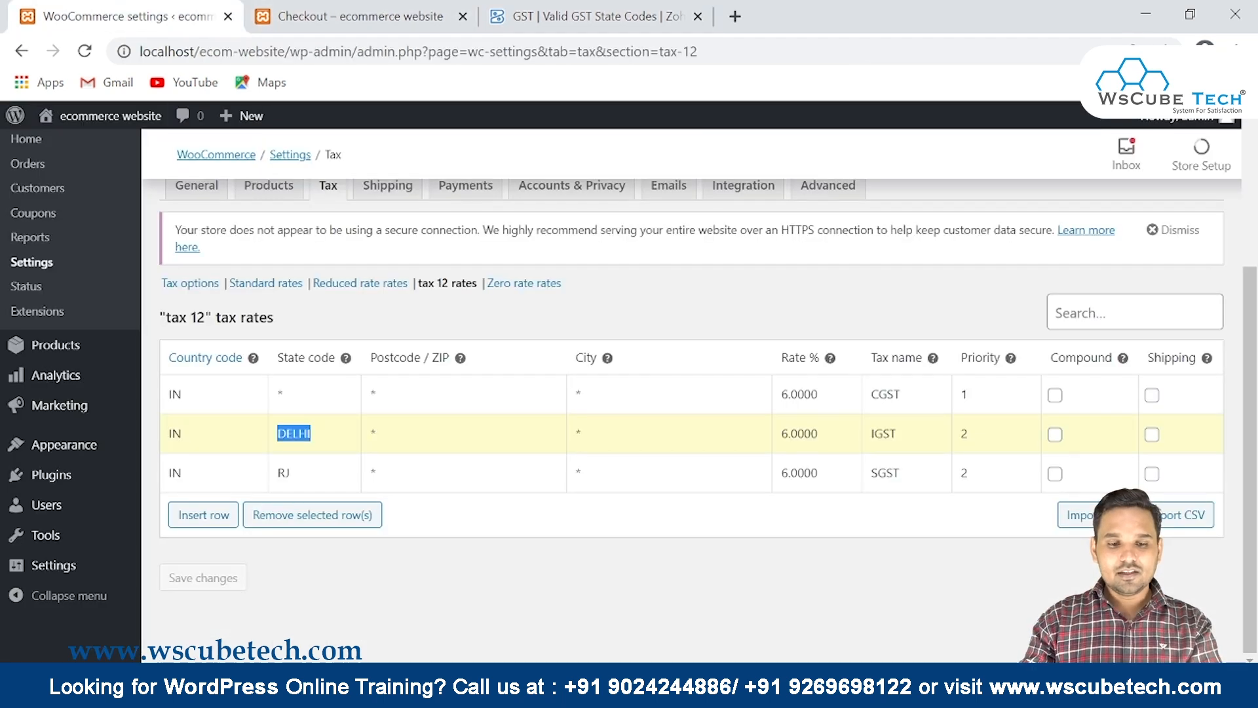
pyautogui.hotkey('ctrl', 'v')
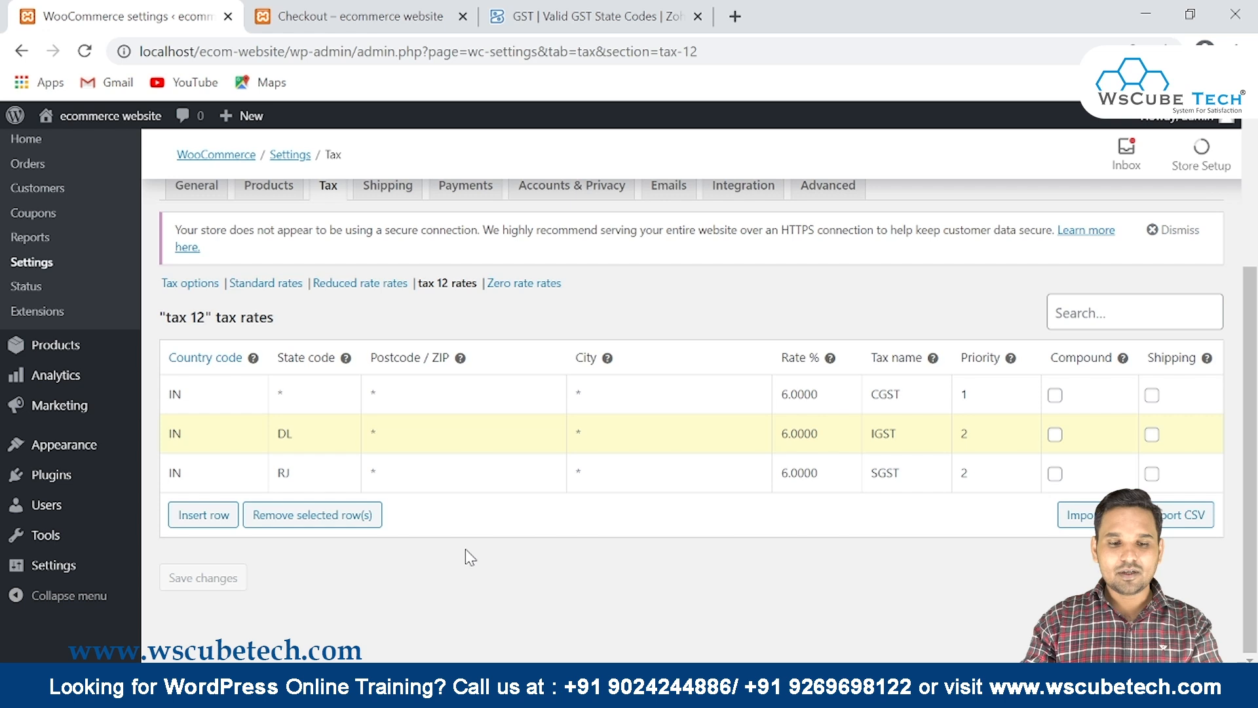
pyautogui.click(465, 549)
pyautogui.click(182, 593)
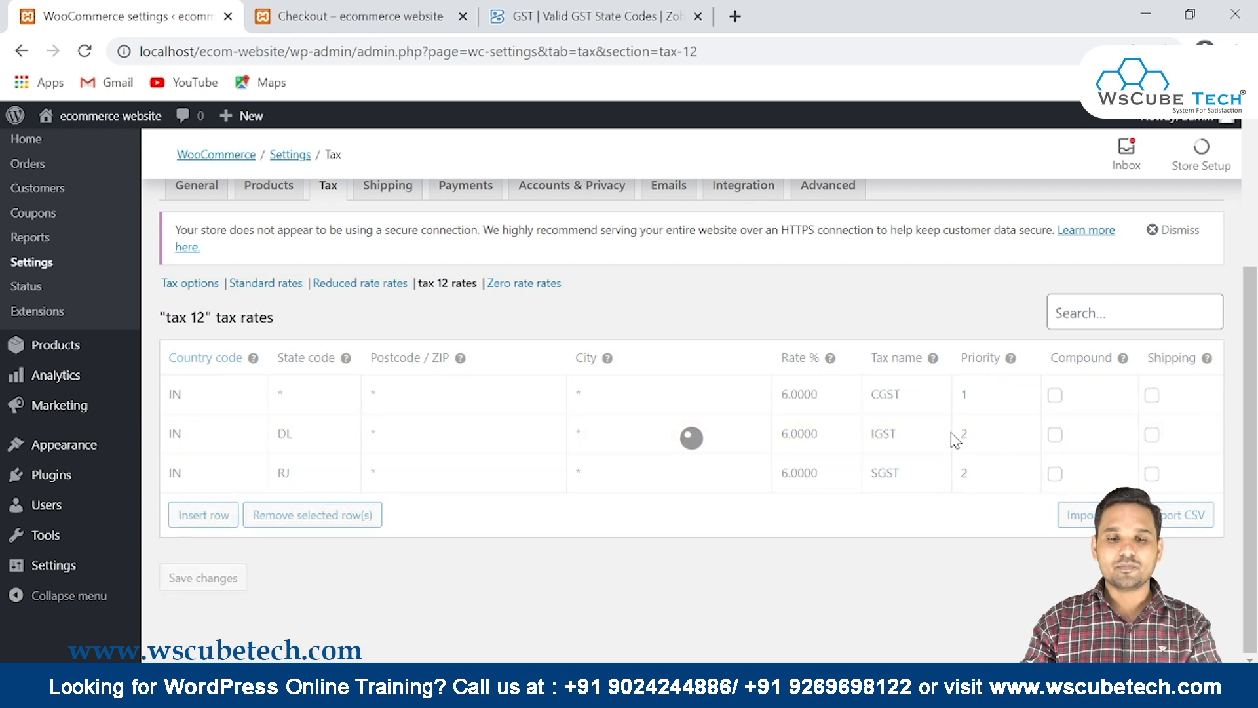
# Reload the storefront checkout page and check the CGST and IGST lines in the order summary.
pyautogui.click(354, 13)
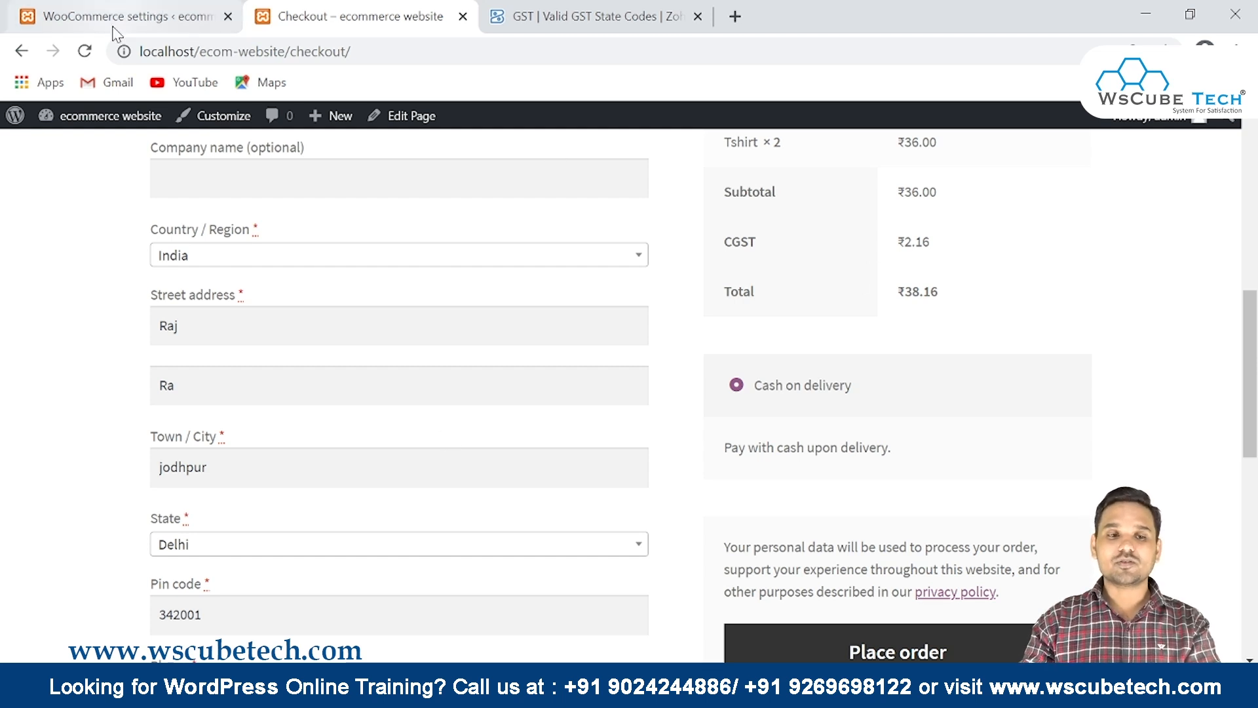
pyautogui.click(84, 51)
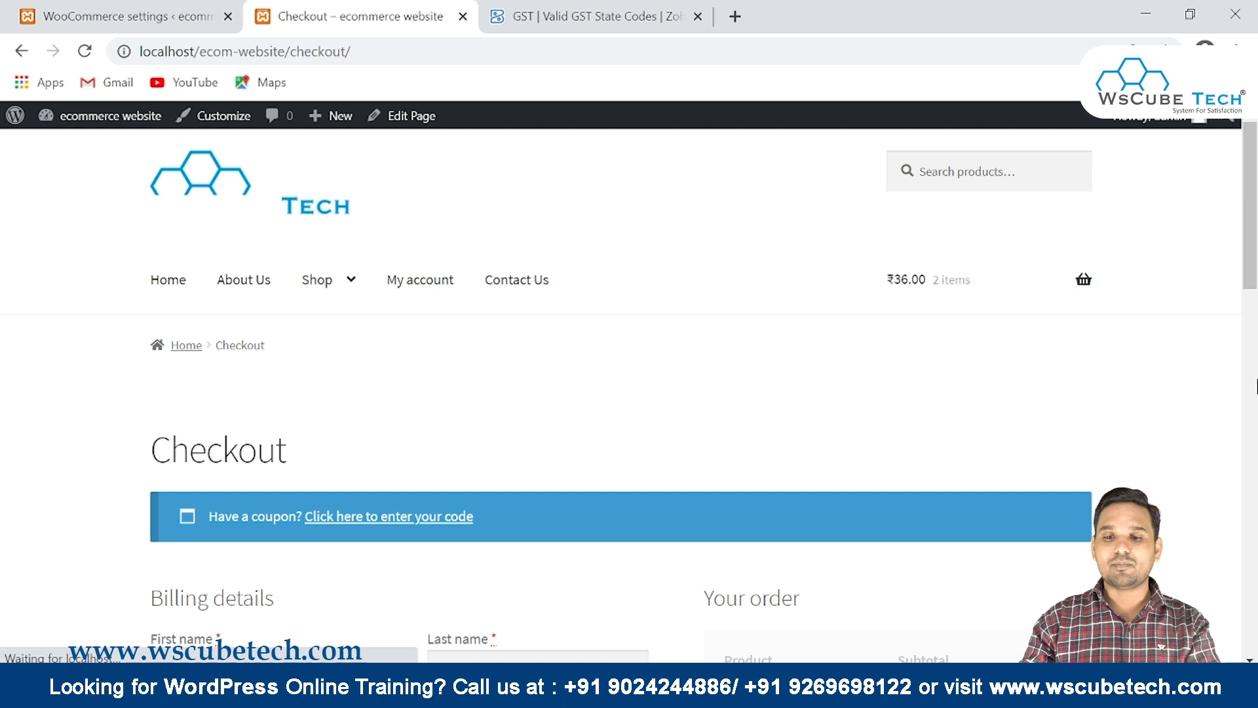
pyautogui.scroll(-6, 1199, 387)
pyautogui.moveTo(713, 376); pyautogui.dragTo(779, 369)
pyautogui.moveTo(717, 321); pyautogui.dragTo(966, 375)
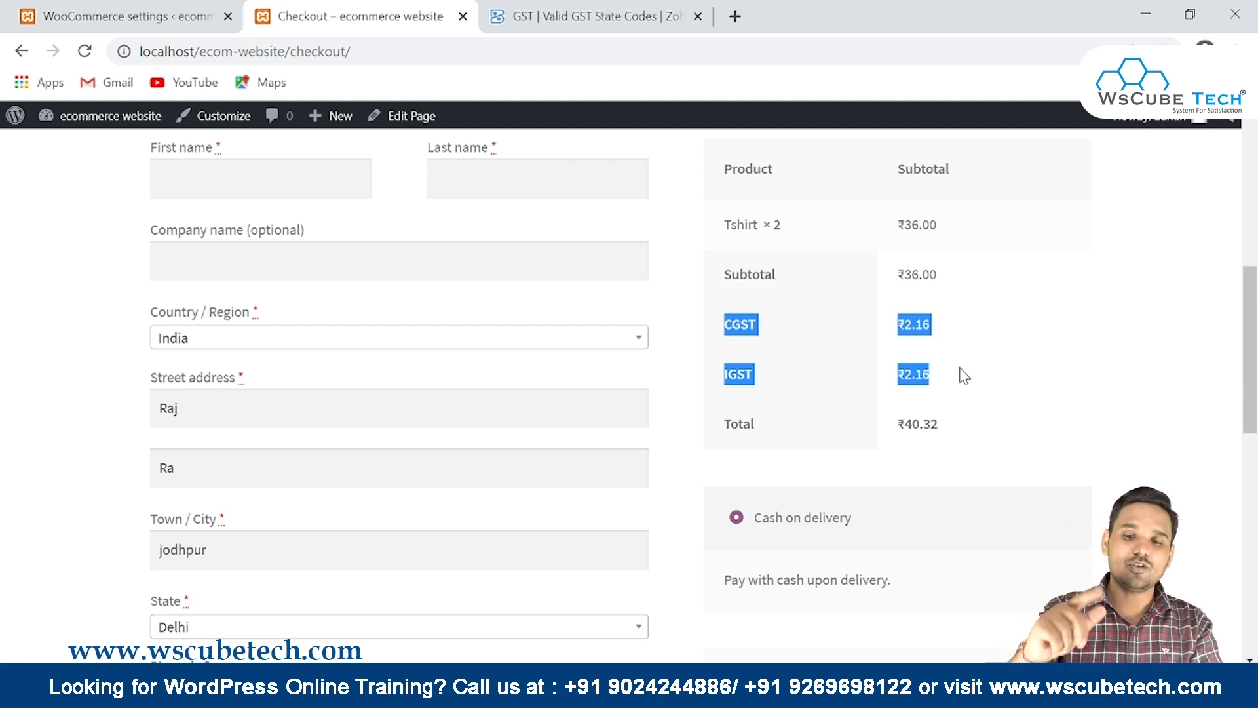
# Change the billing state on the checkout page to Rajasthan.
pyautogui.scroll(-3, 941, 378)
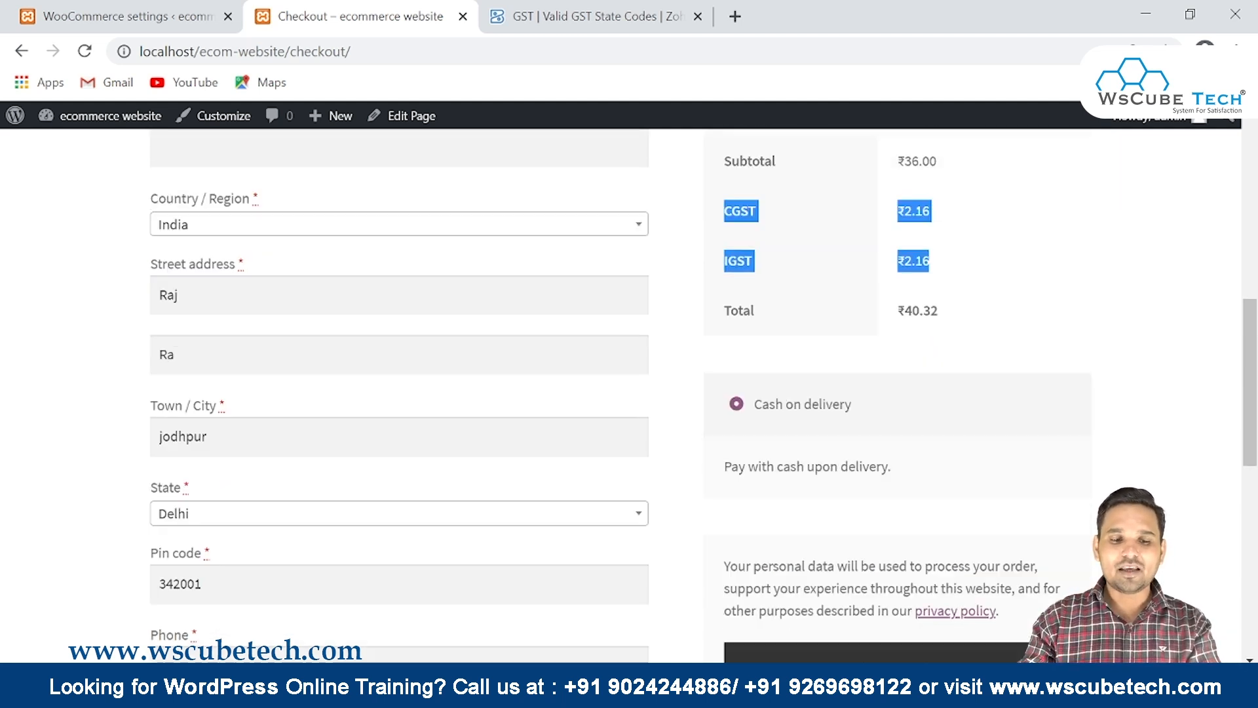
pyautogui.click(203, 437)
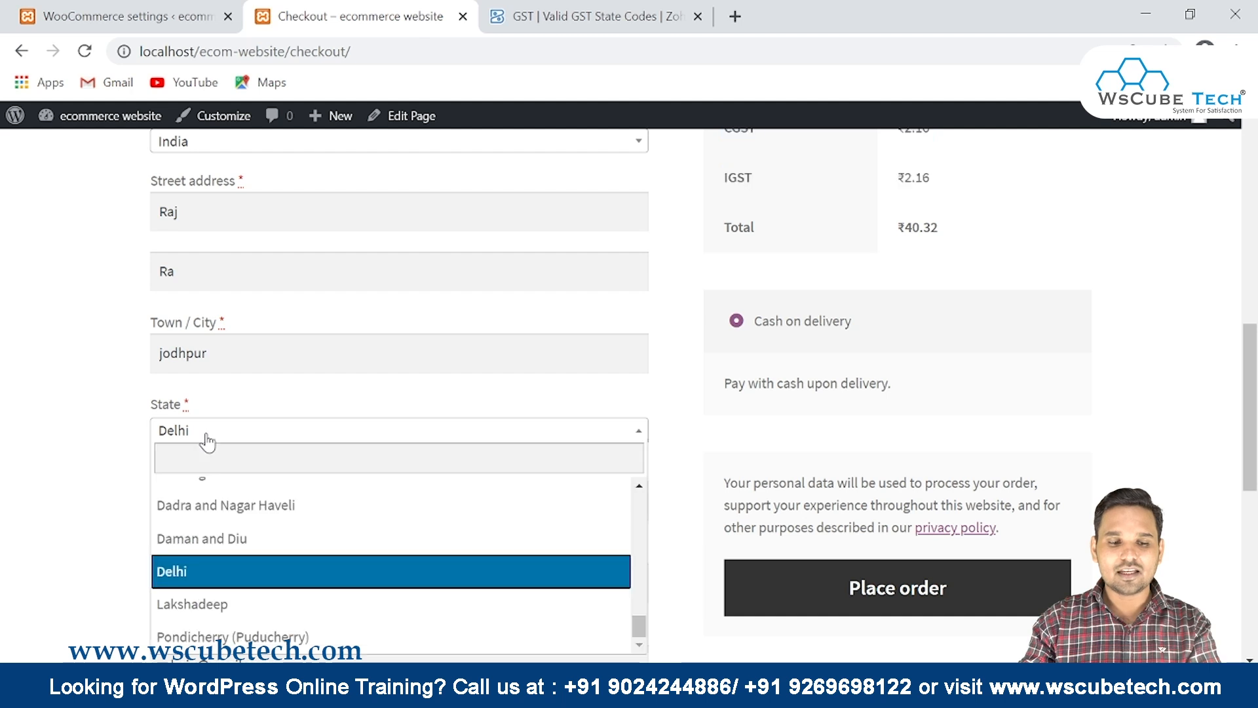
pyautogui.write('ra')
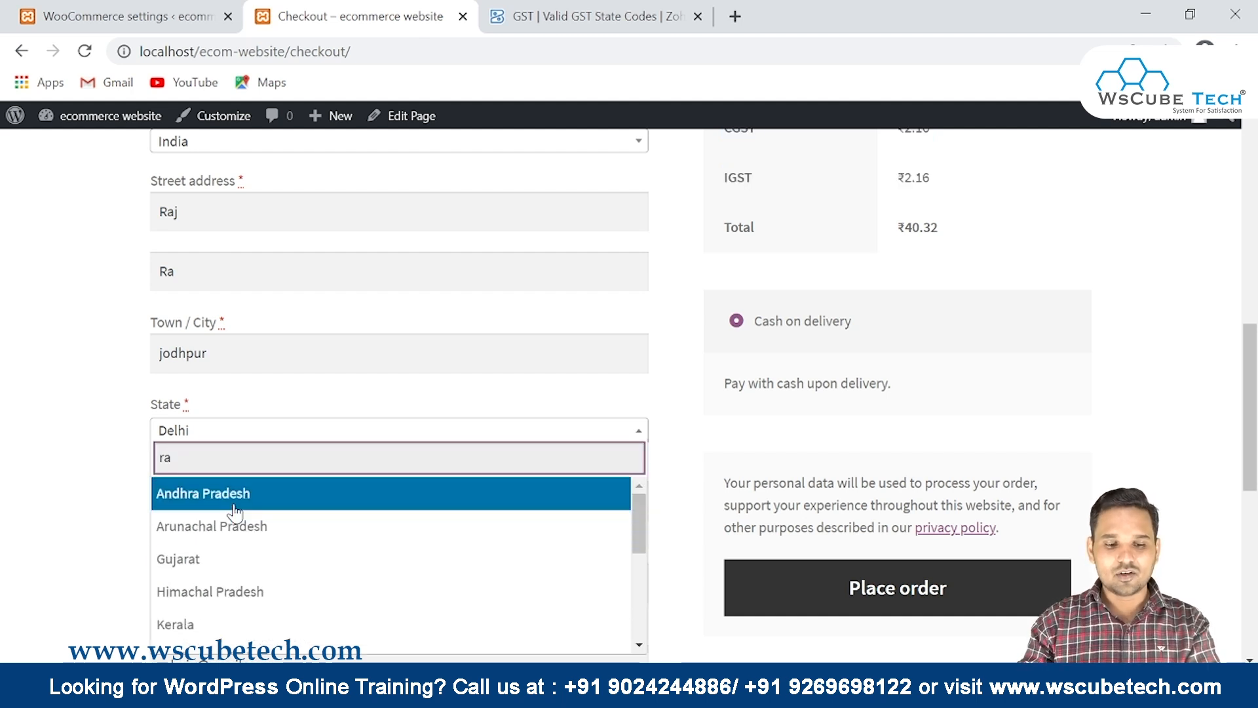
pyautogui.write('j')
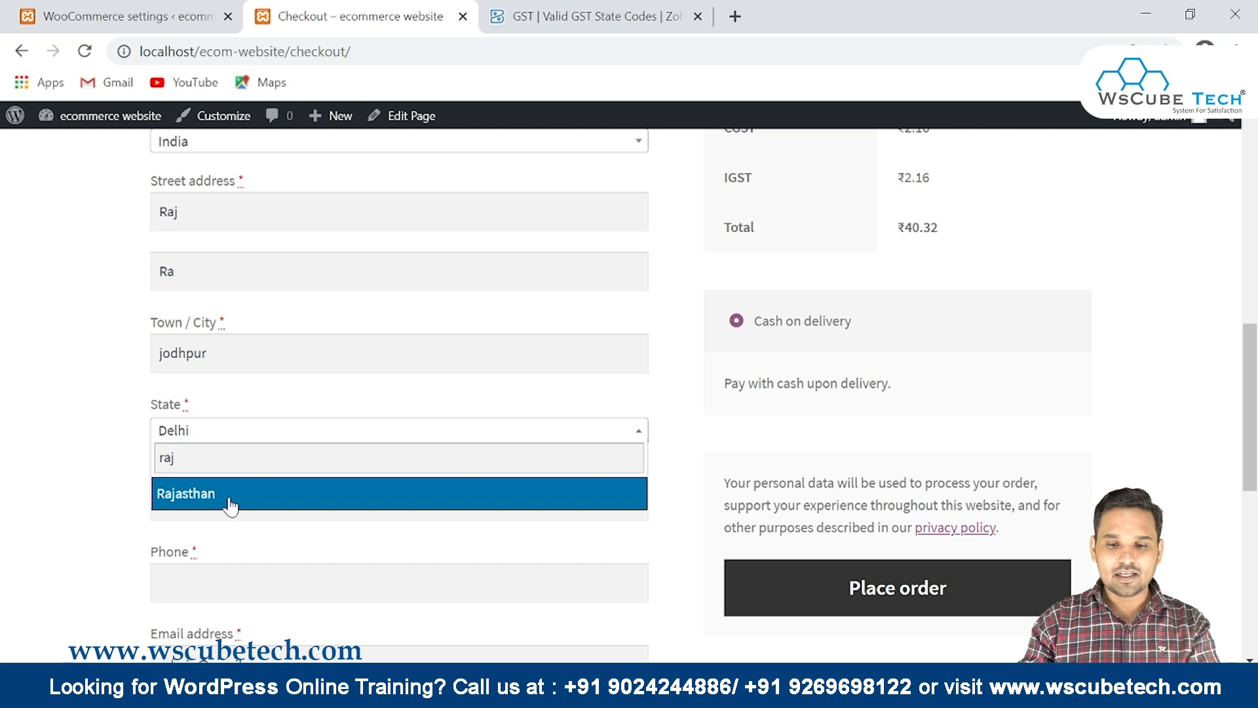
pyautogui.click(229, 508)
# Check the Tshirt amount and the CGST and SGST lines in the checkout order summary.
pyautogui.scroll(3, 1003, 421)
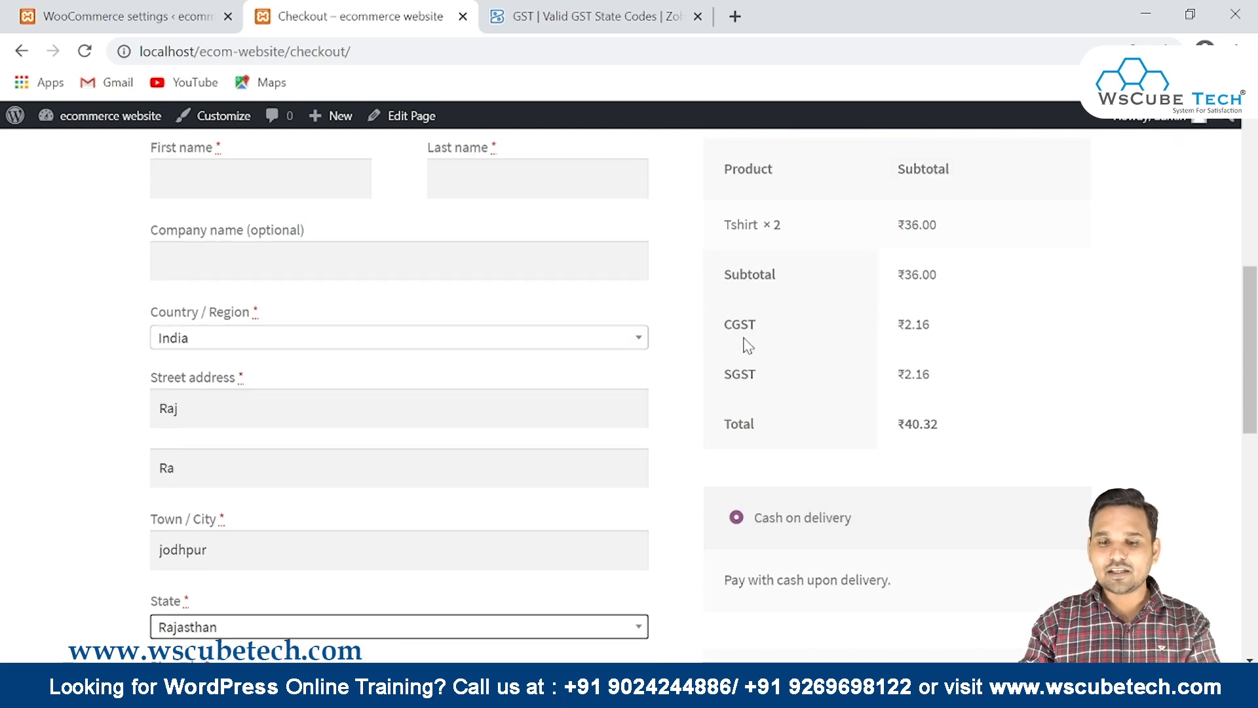
pyautogui.moveTo(722, 328)
pyautogui.mouseDown()
pyautogui.moveTo(953, 352)
pyautogui.moveTo(974, 411)
pyautogui.moveTo(980, 362)
pyautogui.moveTo(867, 332)
pyautogui.moveTo(713, 317)
pyautogui.mouseUp()
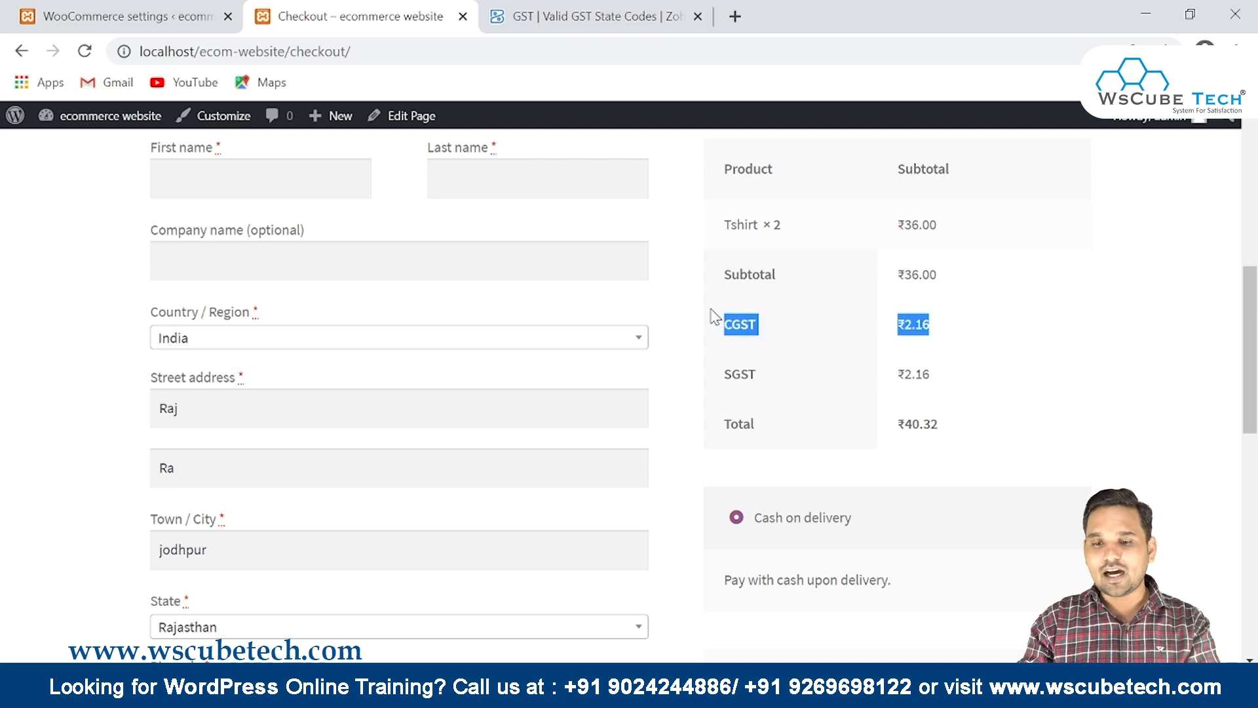
pyautogui.moveTo(905, 225); pyautogui.dragTo(937, 226)
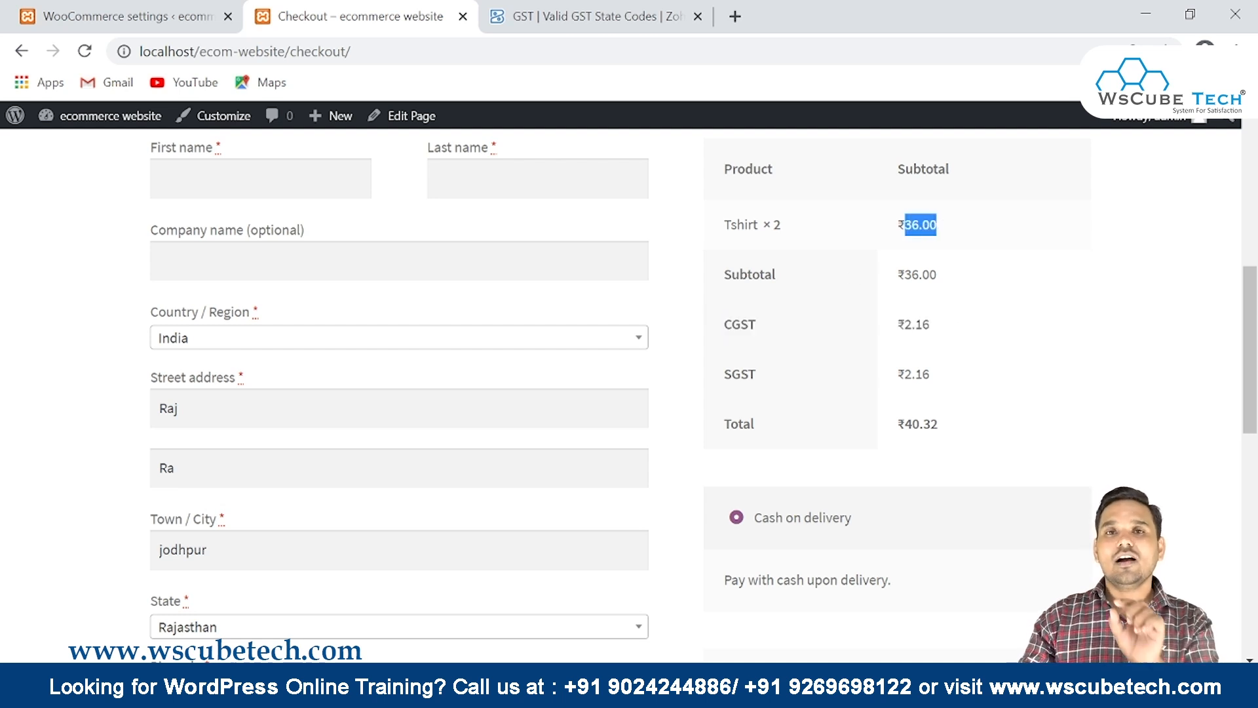
pyautogui.moveTo(930, 325); pyautogui.dragTo(754, 325)
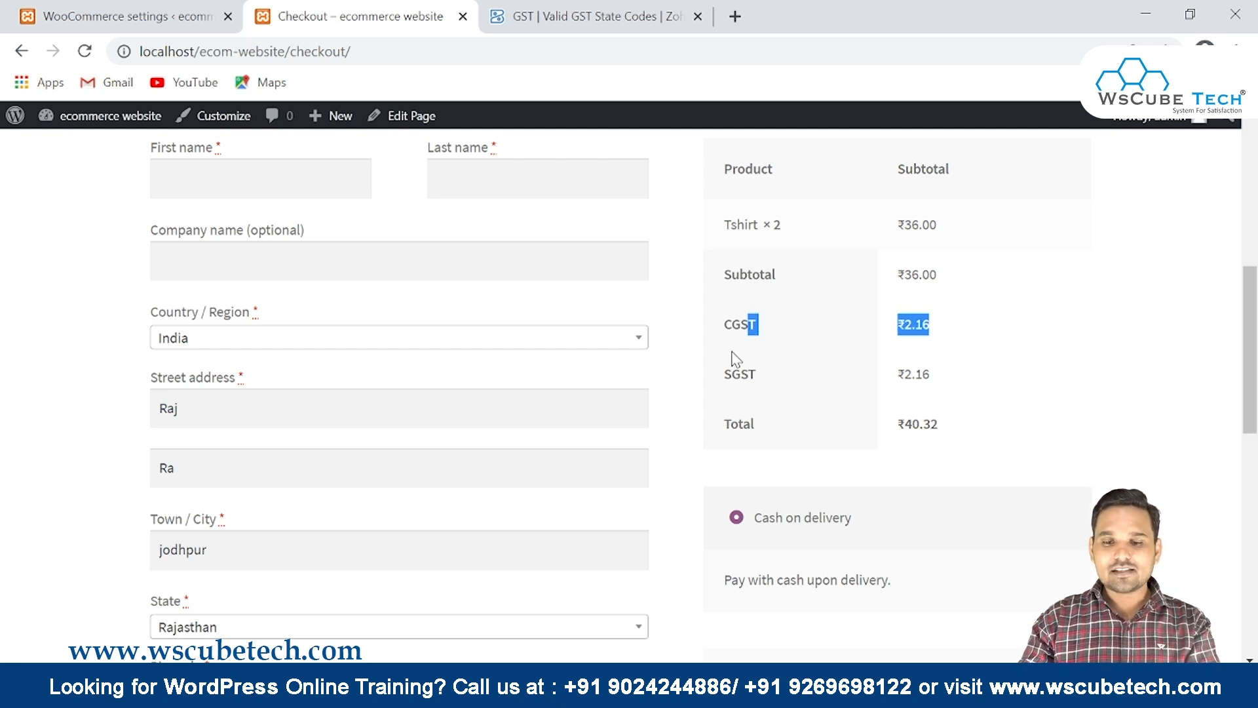
pyautogui.moveTo(946, 386); pyautogui.dragTo(812, 336)
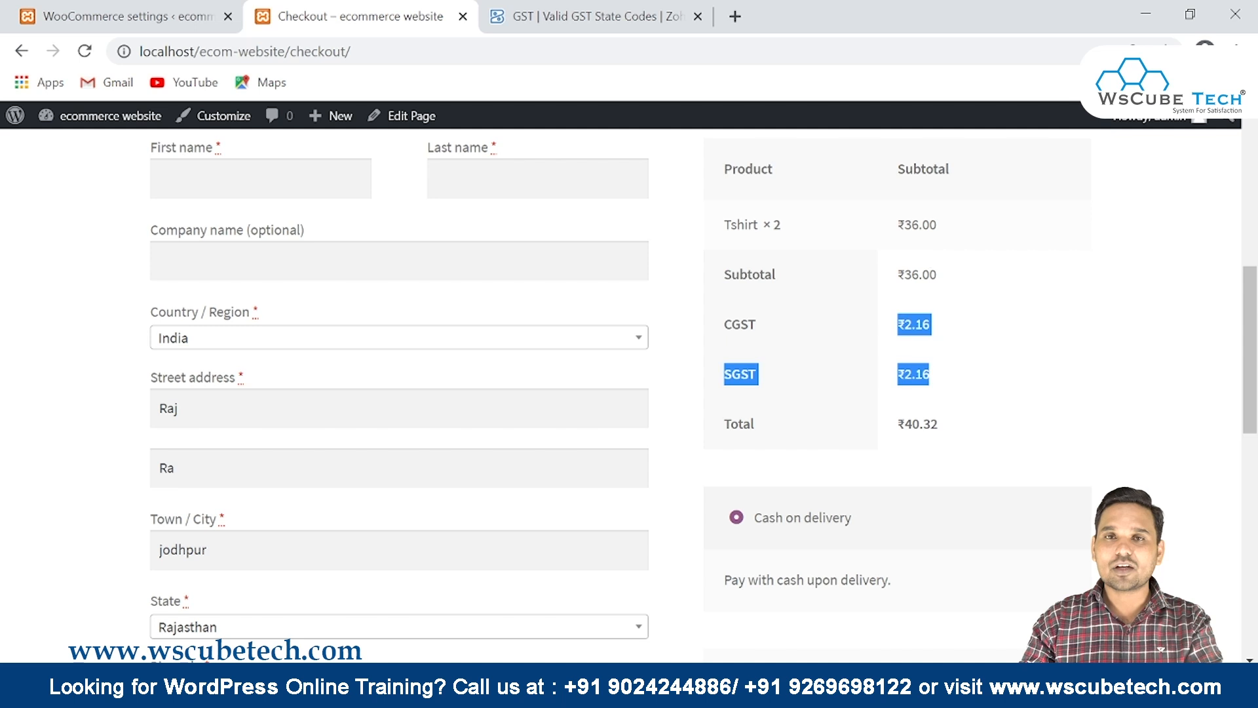
# Change the billing state on the checkout page to Sikkim and check the tax lines in the order summary.
pyautogui.scroll(-3, 459, 405)
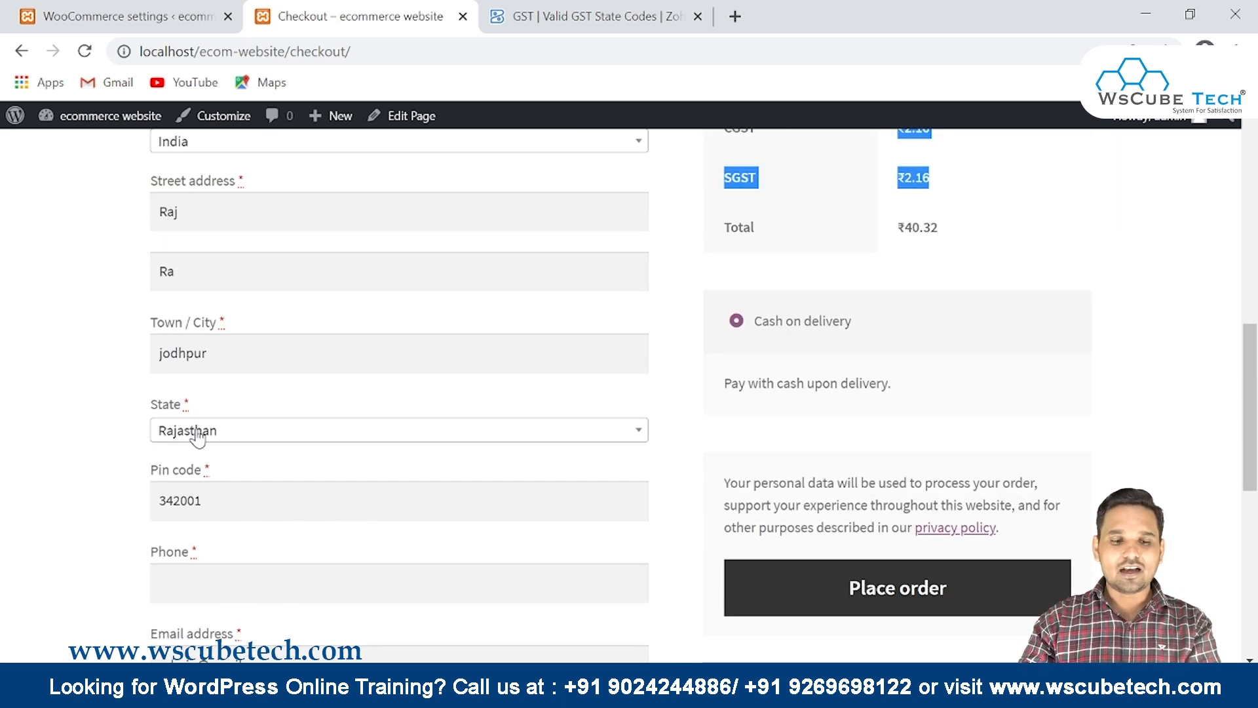
pyautogui.click(196, 435)
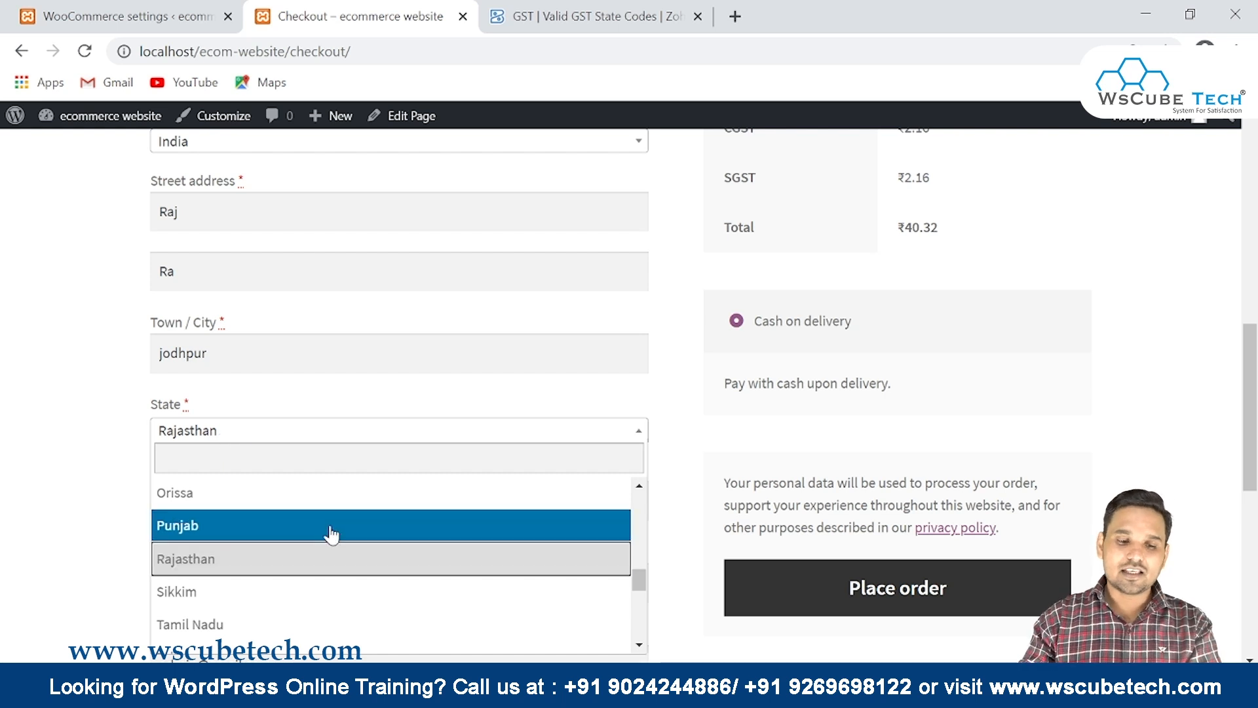
pyautogui.click(196, 590)
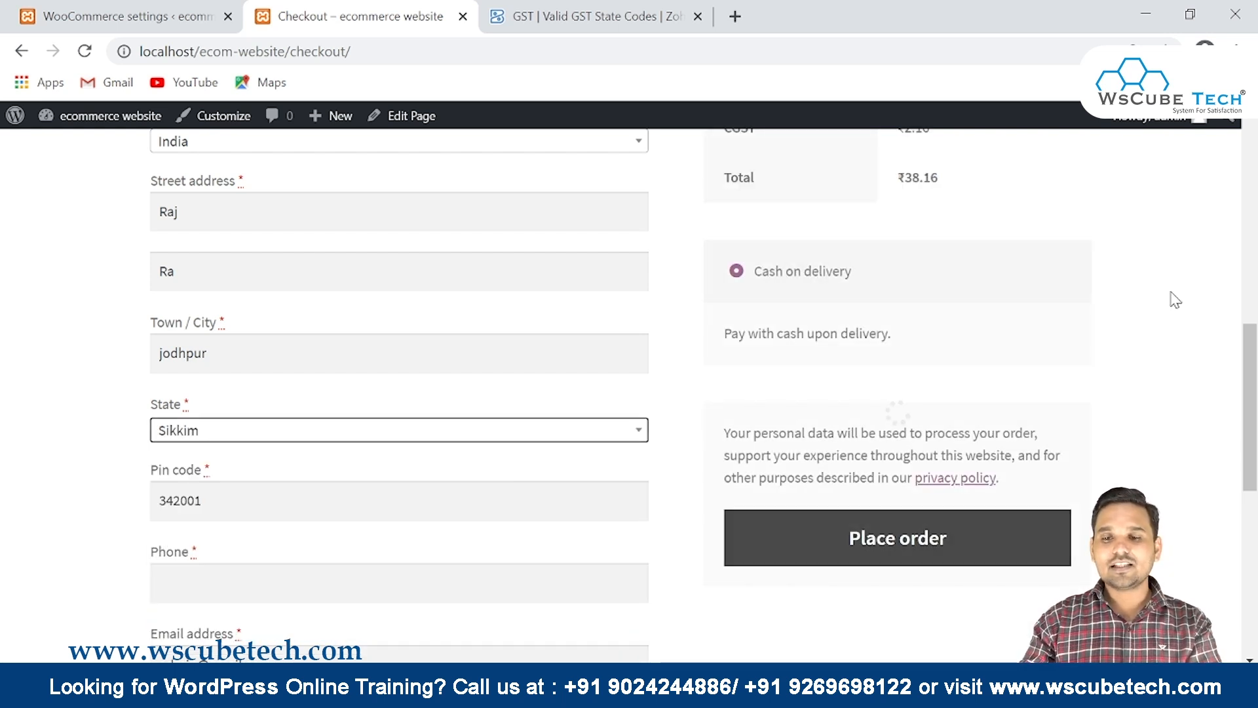
pyautogui.scroll(2, 1140, 292)
pyautogui.doubleClick(739, 226)
pyautogui.moveTo(801, 224); pyautogui.dragTo(950, 225)
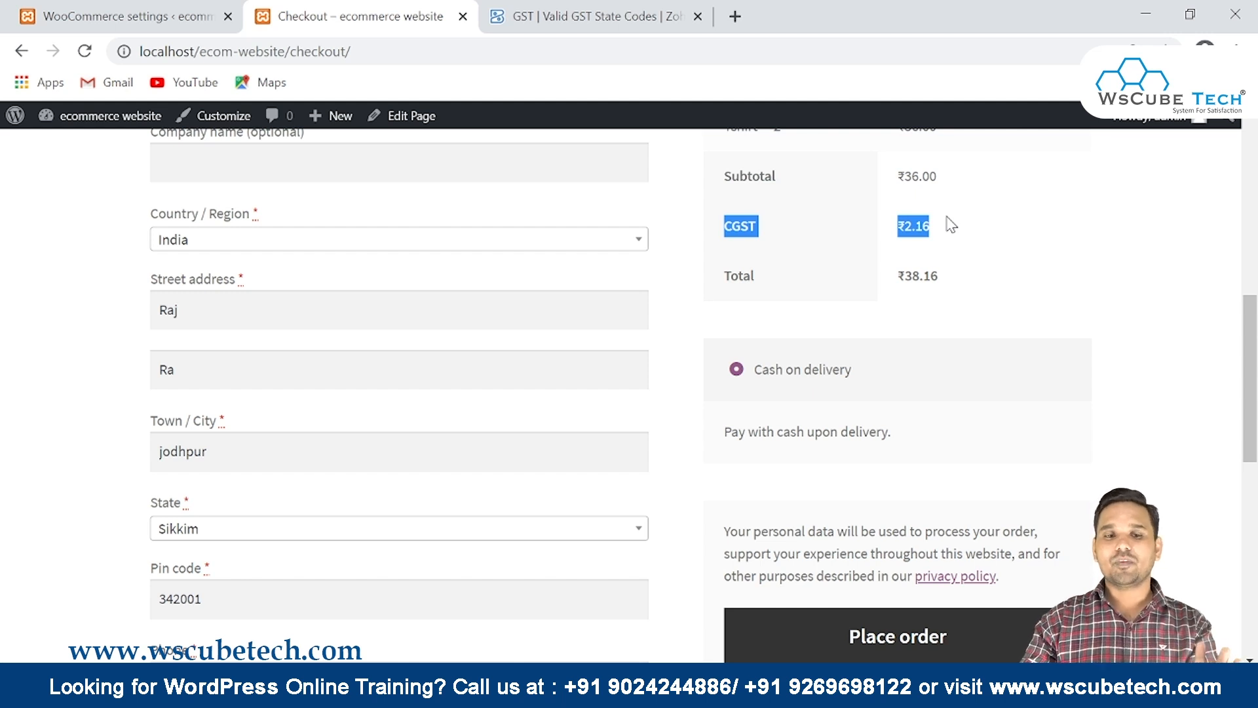
pyautogui.scroll(-2, 950, 225)
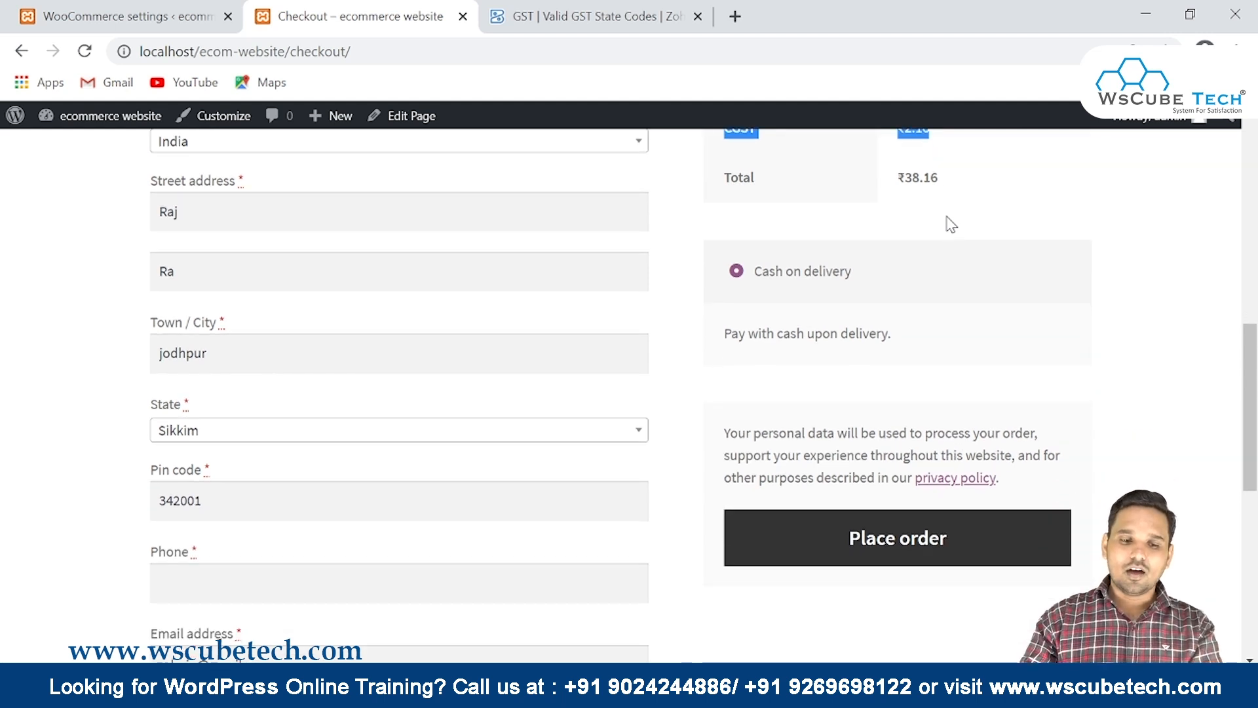
# Review the IGST row's state code and tax name in the tax 12 rates, then compare with the checkout's state.
pyautogui.click(91, 15)
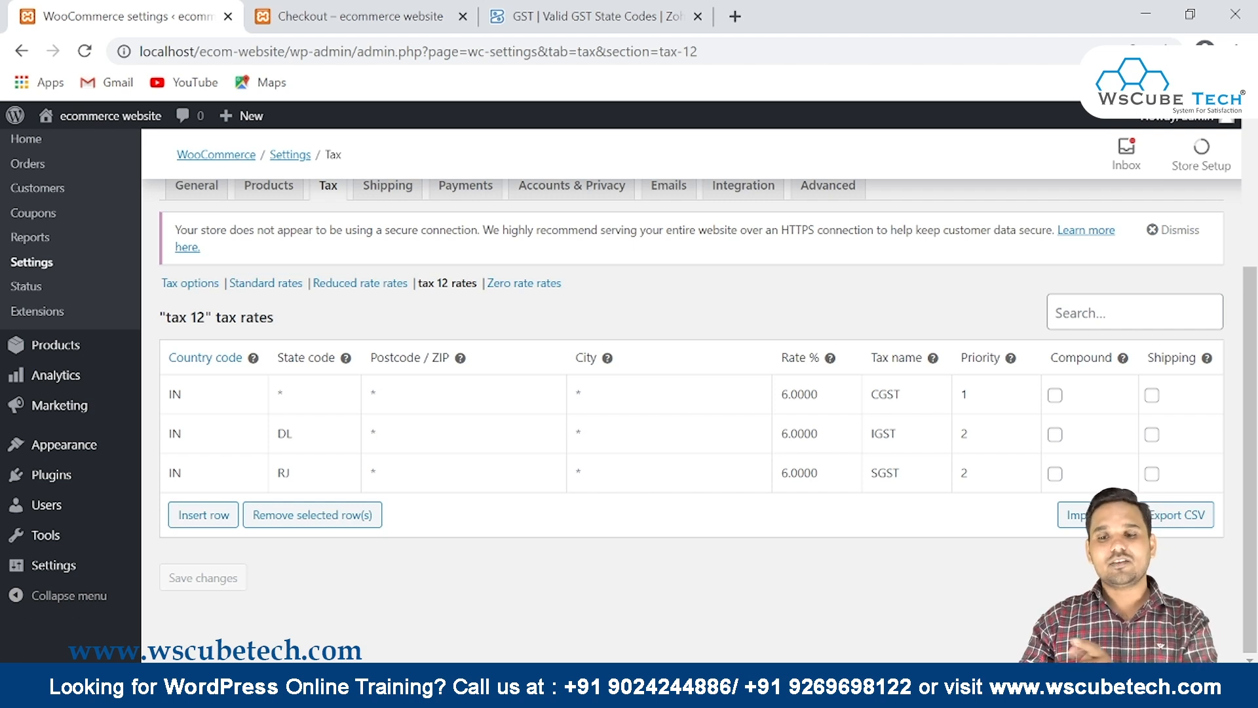
pyautogui.moveTo(898, 434); pyautogui.dragTo(870, 433)
pyautogui.moveTo(294, 434); pyautogui.dragTo(276, 434)
pyautogui.moveTo(898, 433); pyautogui.dragTo(869, 433)
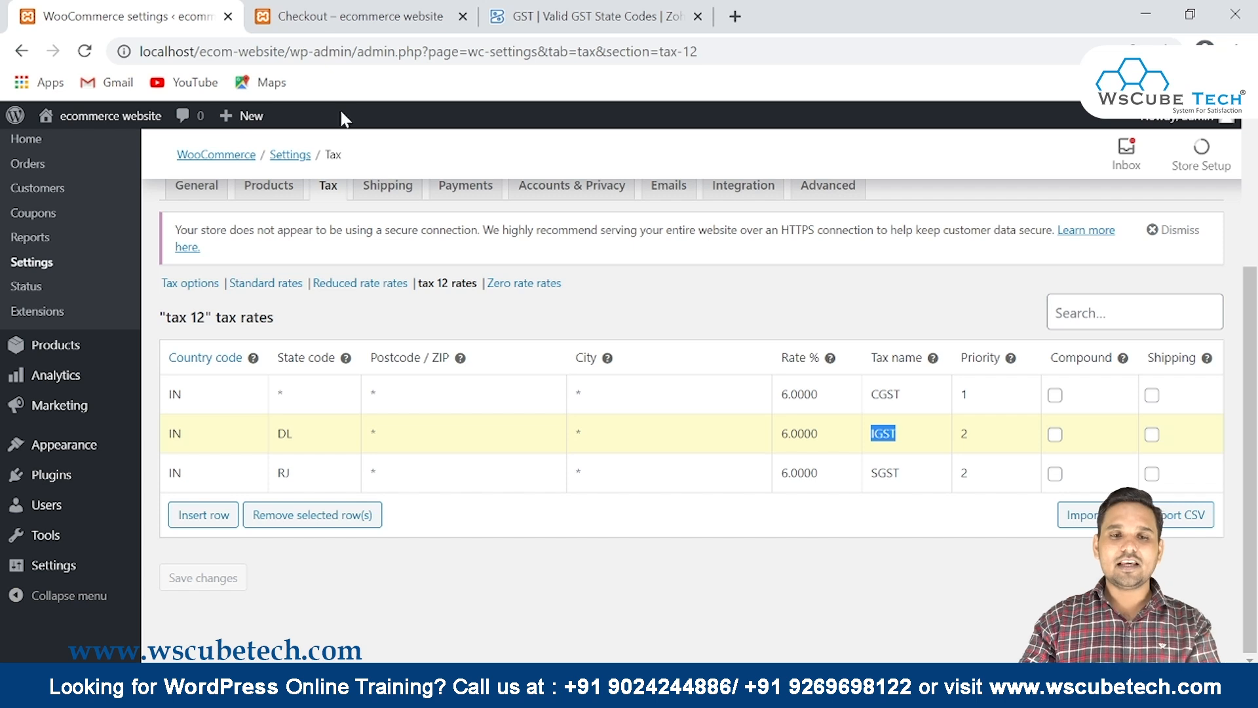
pyautogui.click(321, 26)
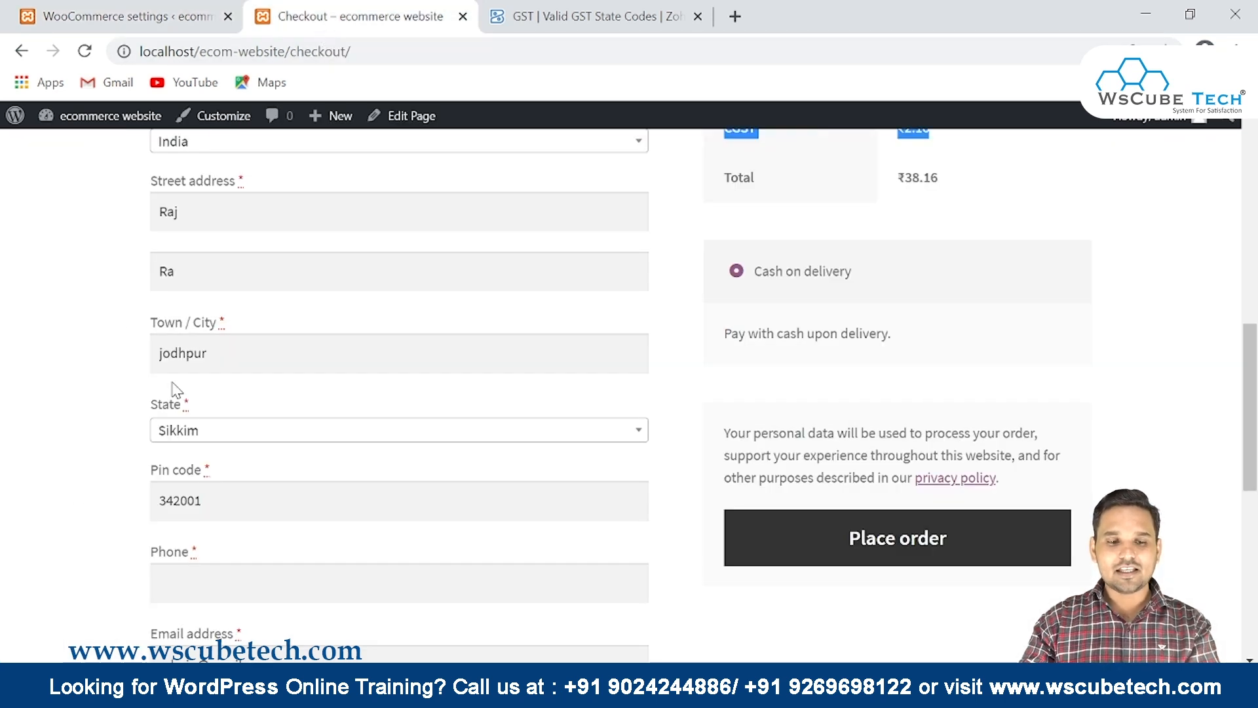
# Search the Zoho GST state code list for SK and select Sikkim's code.
pyautogui.click(134, 14)
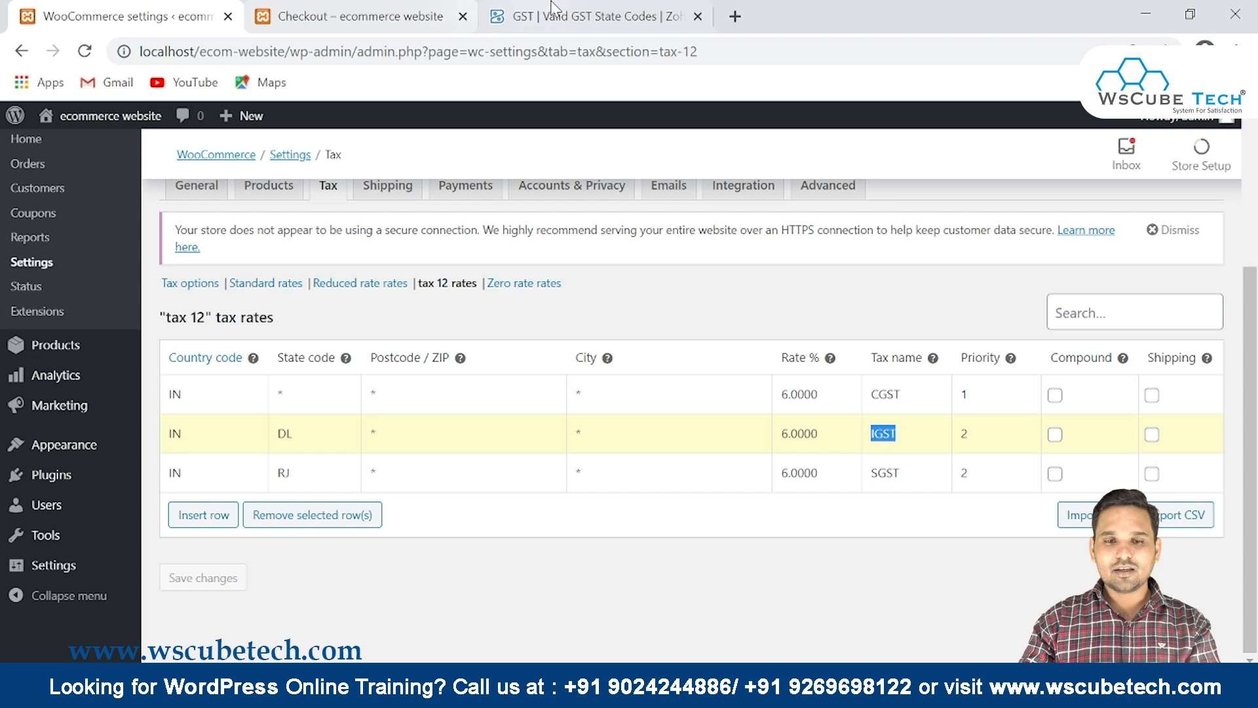
pyautogui.click(583, 16)
pyautogui.write('sk')
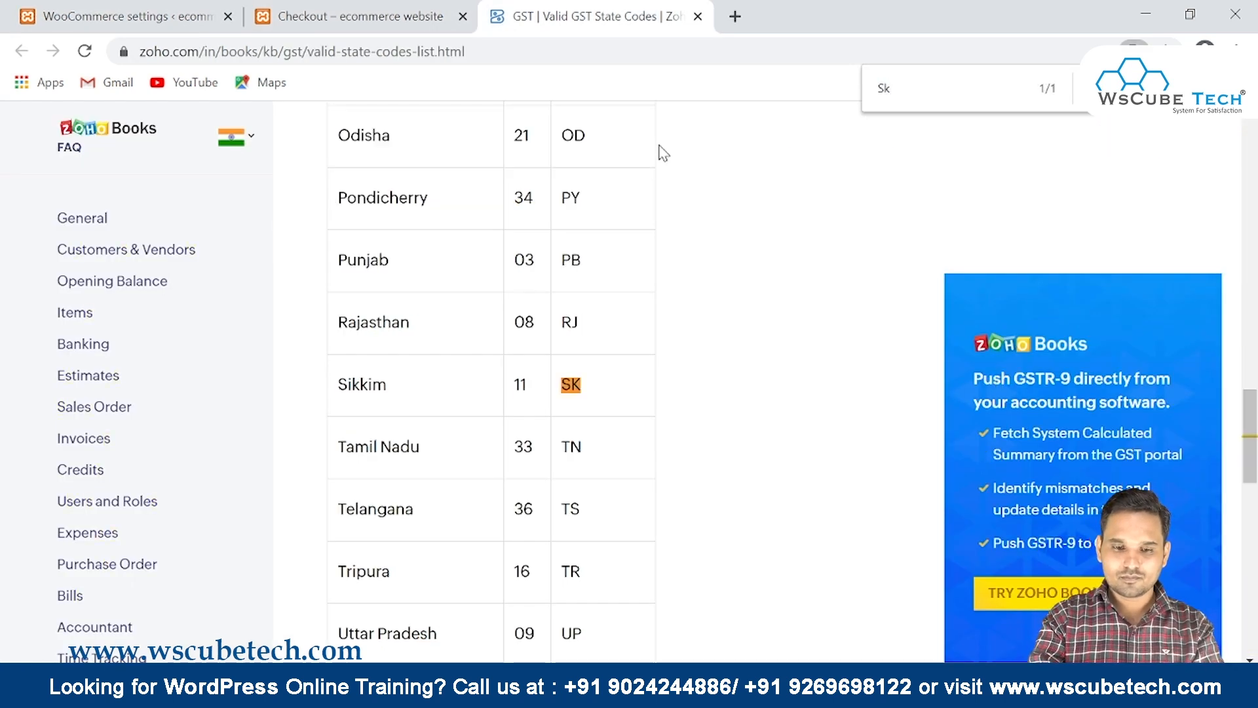
pyautogui.doubleClick(571, 385)
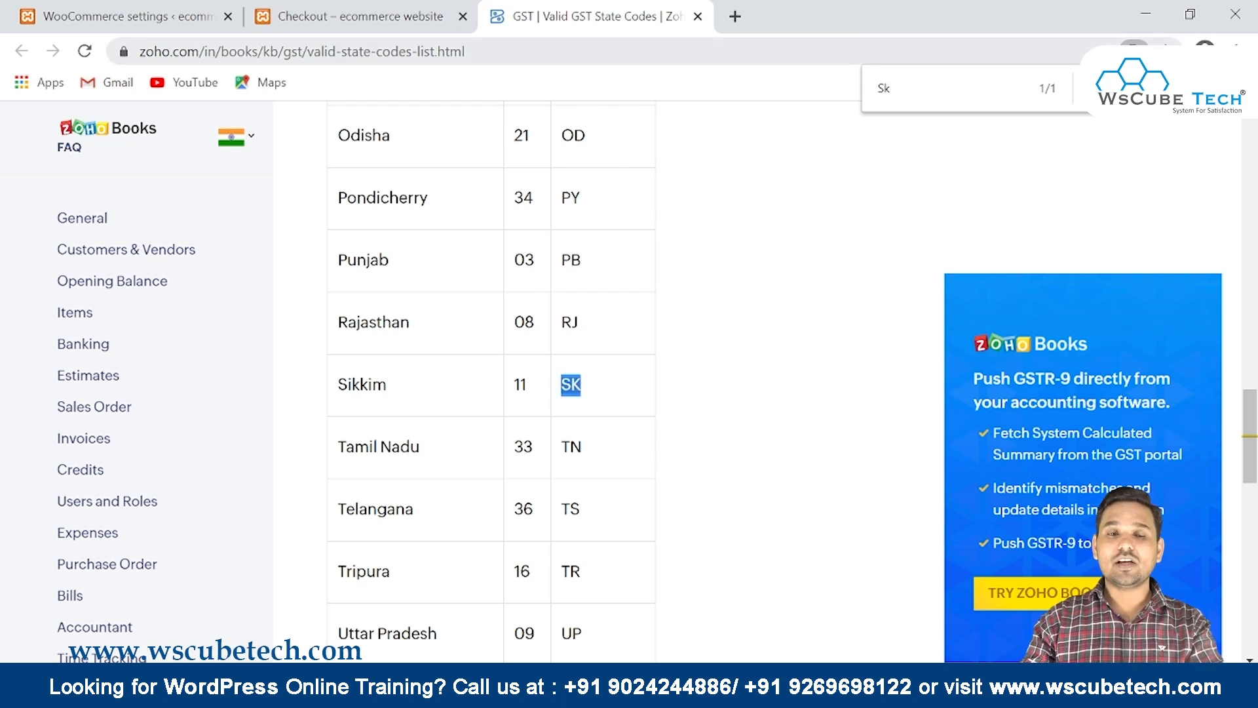
# Insert a new row in the tax 12 rates with country code IN, state code SK and a rate of 6.
pyautogui.click(367, 16)
pyautogui.click(122, 9)
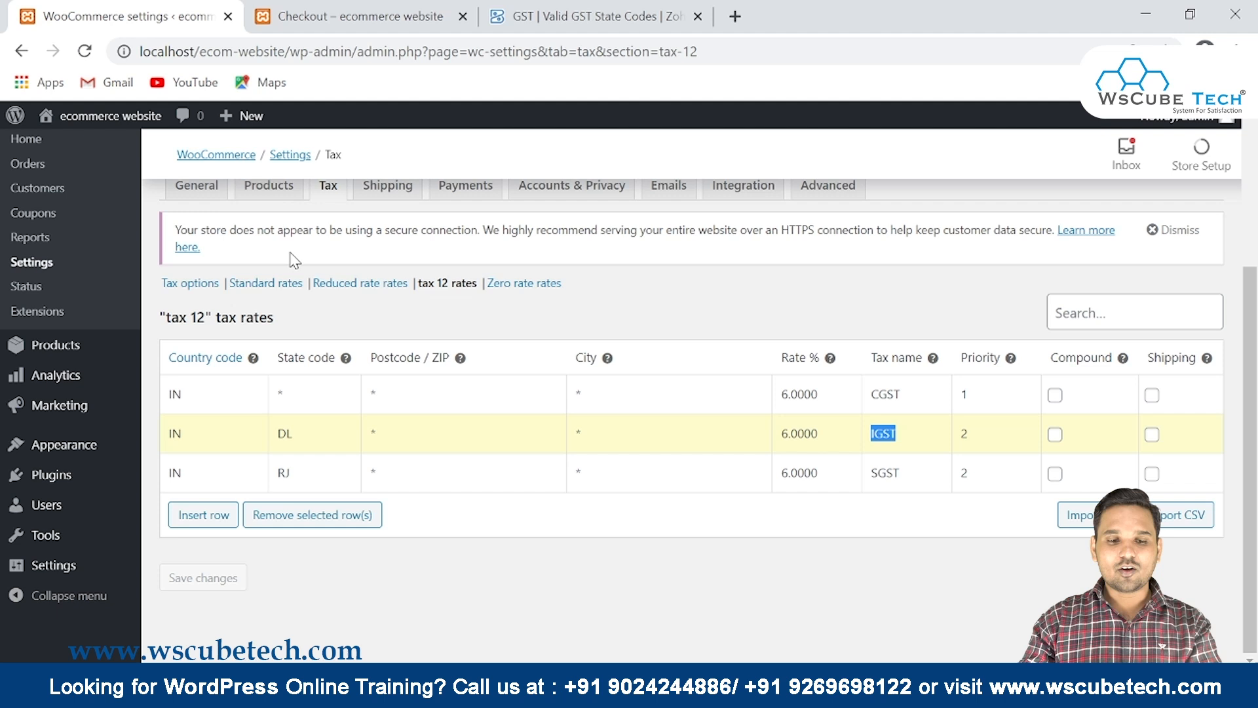
pyautogui.click(200, 515)
pyautogui.scroll(-4, 308, 491)
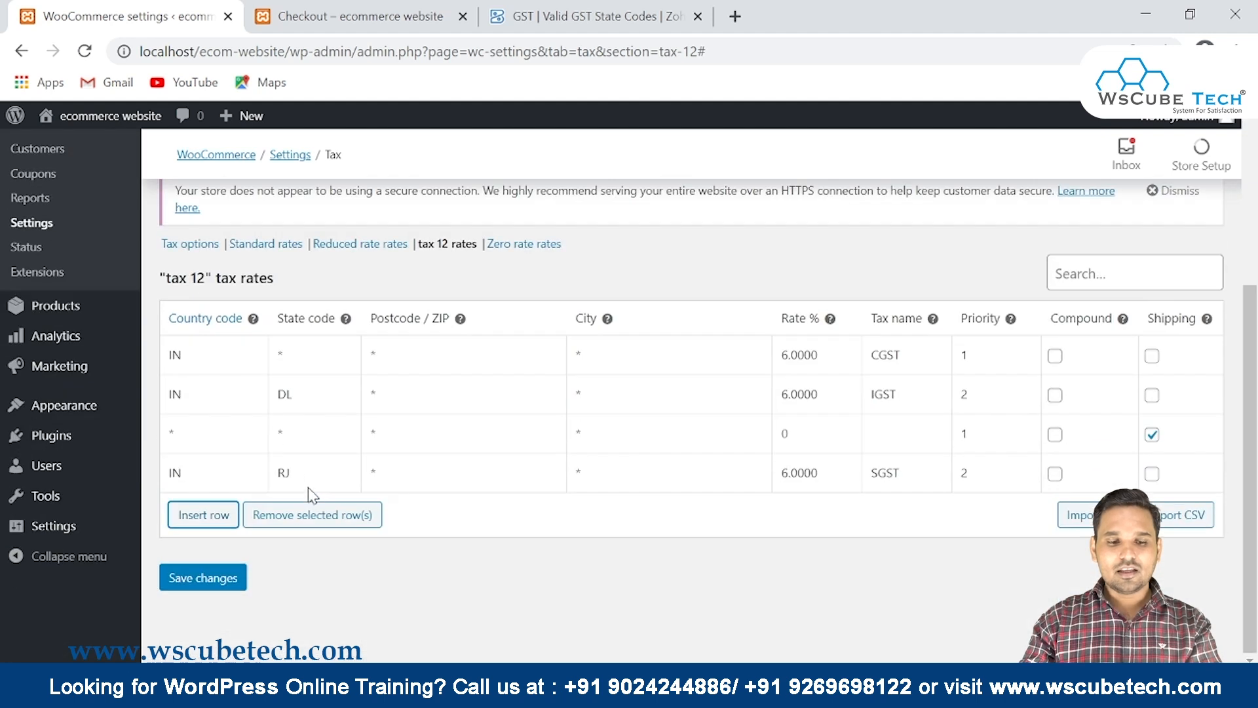
pyautogui.click(171, 432)
pyautogui.write('SK')
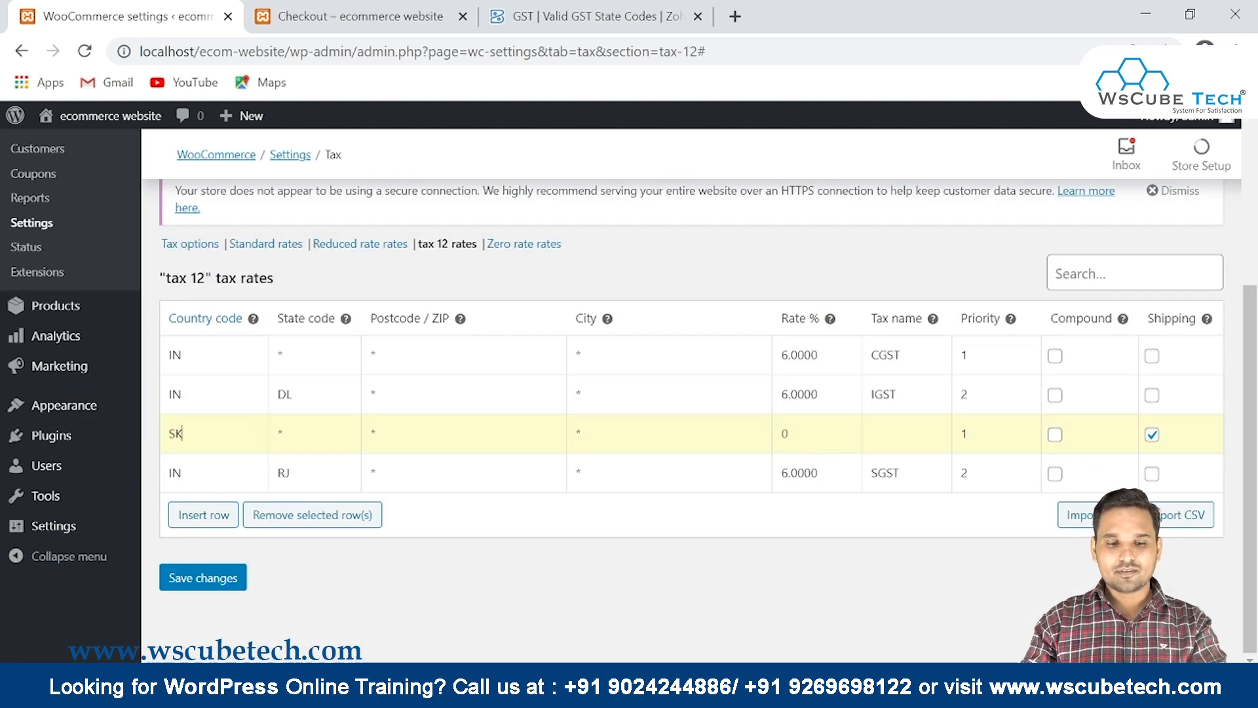
pyautogui.press('BackSpace')
pyautogui.press('BackSpace')
pyautogui.press('Tab')
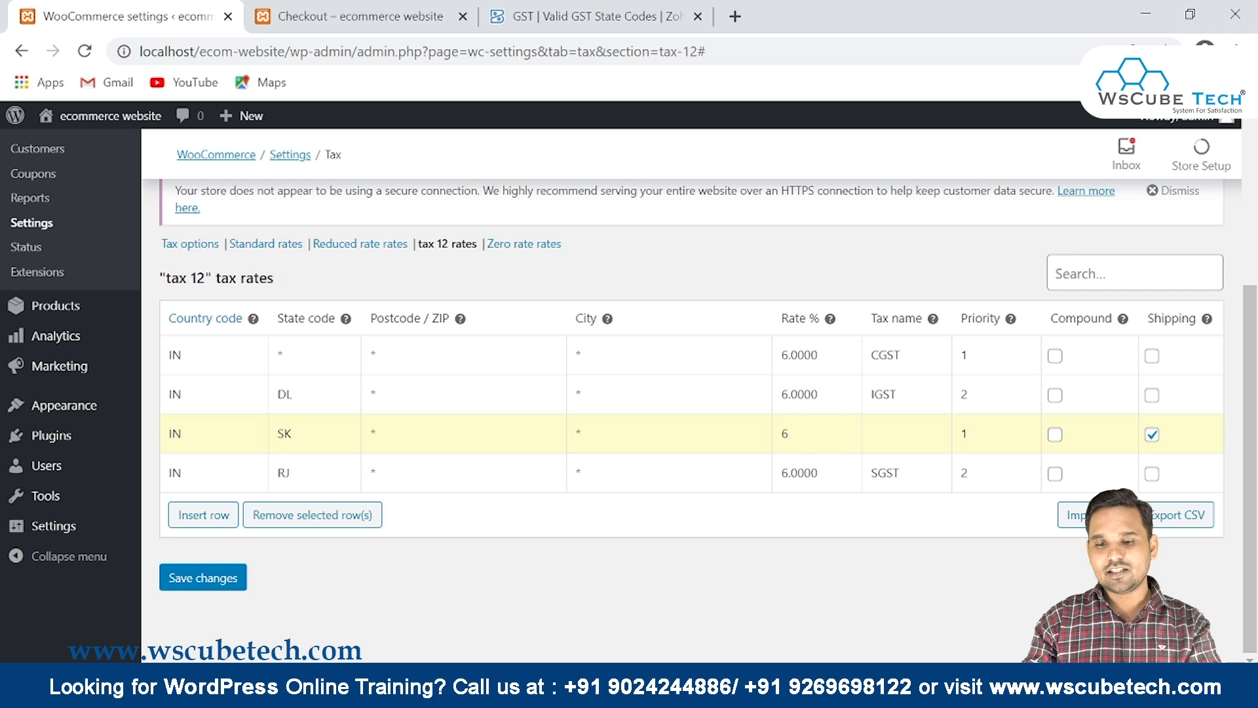
# Give the SK row the tax name IGST and priority 2, and save the tax 12 rates.
pyautogui.doubleClick(878, 394)
pyautogui.hotkey('ctrl', 'c')
pyautogui.click(881, 430)
pyautogui.hotkey('ctrl', 'v')
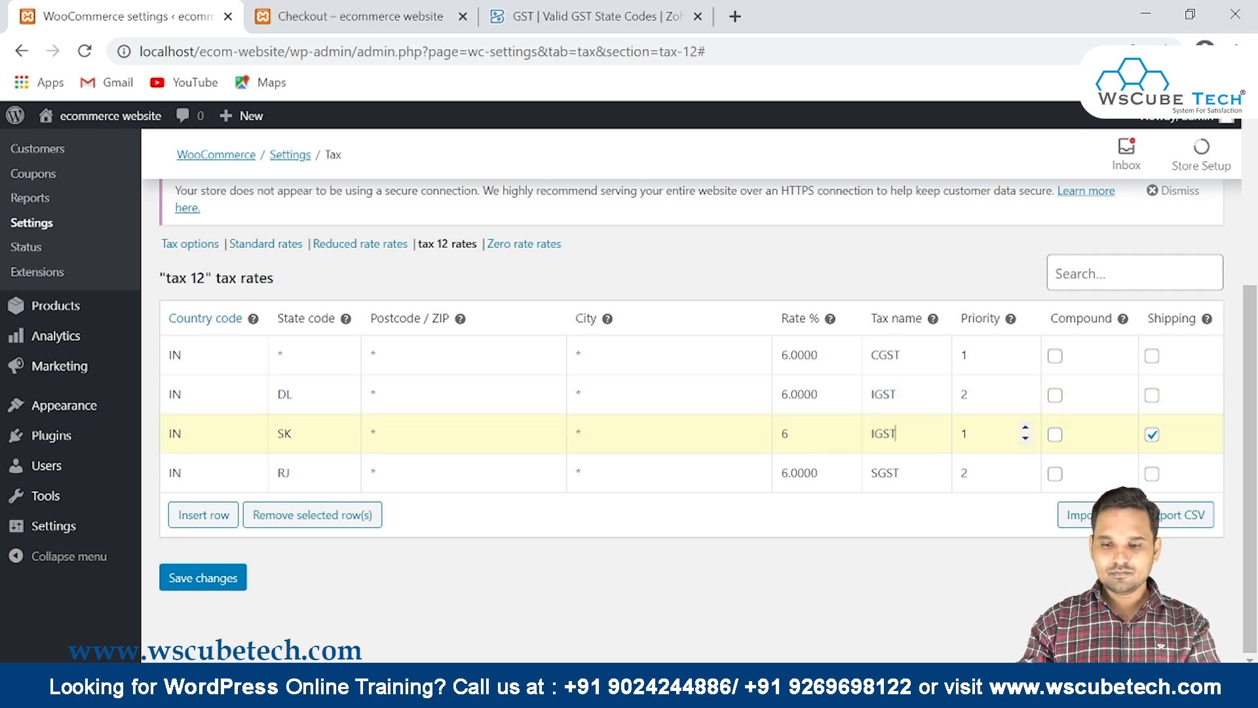
pyautogui.click(1025, 426)
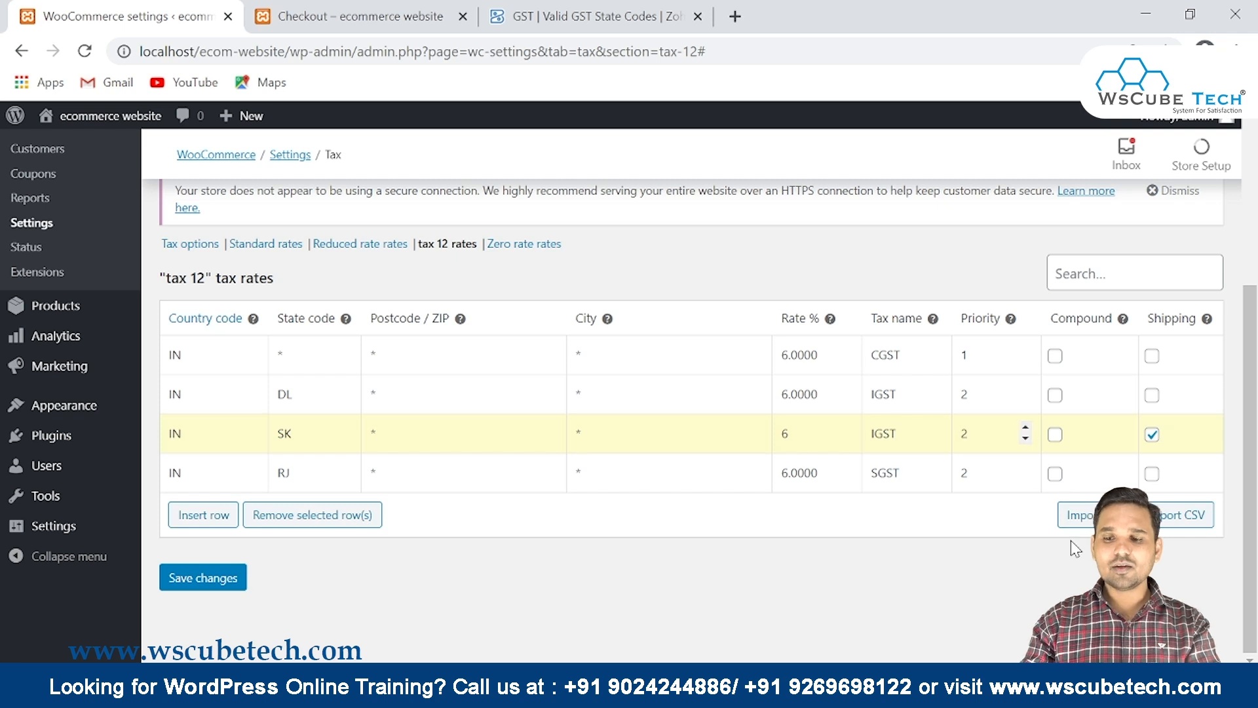
pyautogui.click(201, 578)
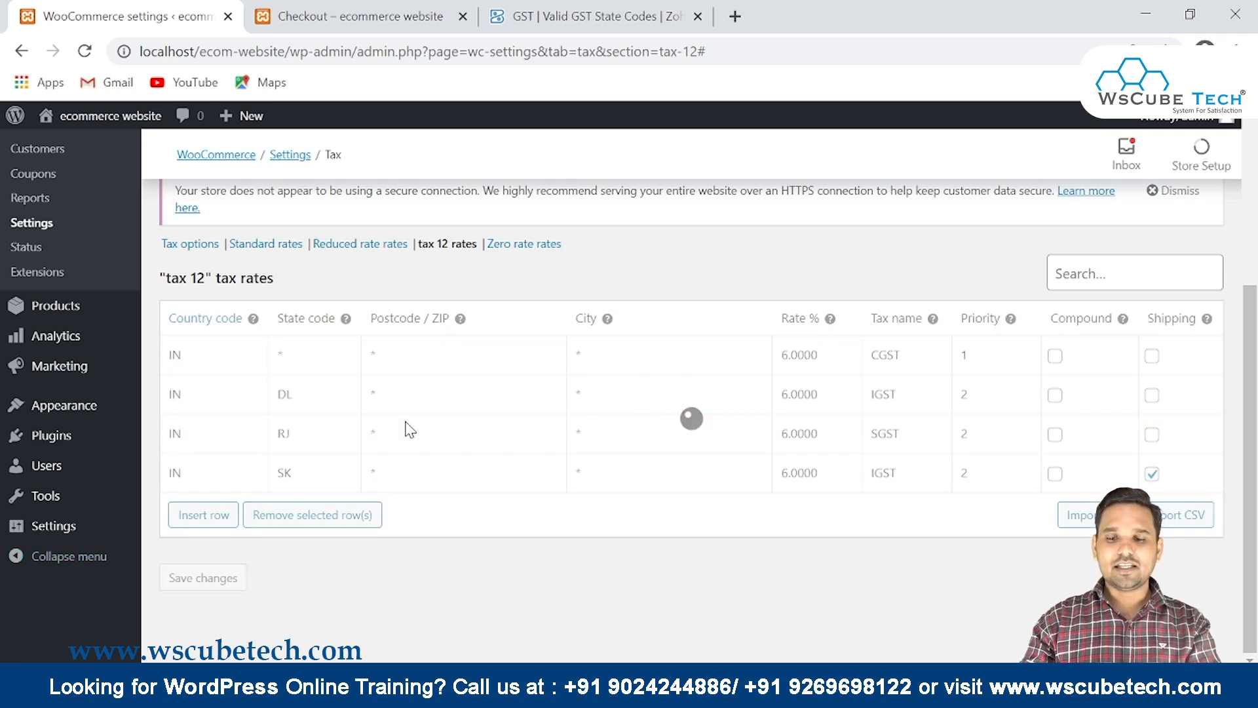
# Reload the storefront checkout page and check the tax lines in the order summary for Sikkim.
pyautogui.click(289, 14)
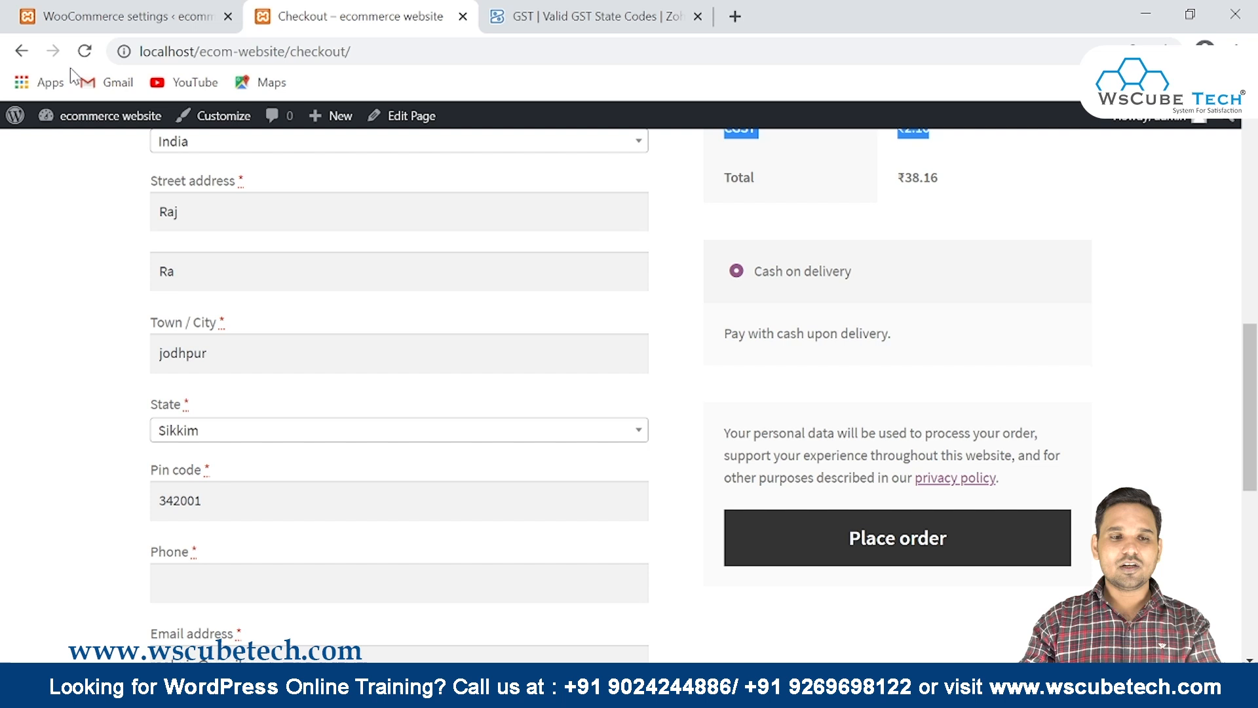
pyautogui.click(85, 51)
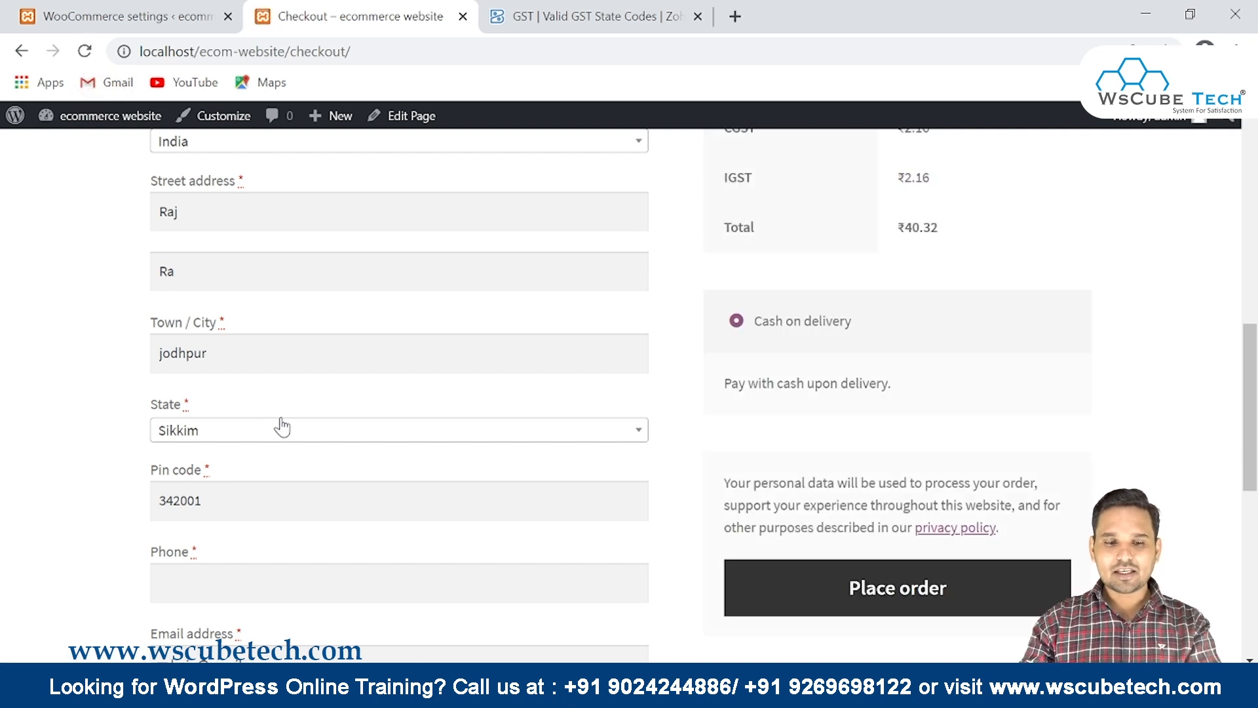
pyautogui.scroll(1, 860, 351)
pyautogui.moveTo(699, 231); pyautogui.dragTo(966, 298)
pyautogui.scroll(1, 968, 298)
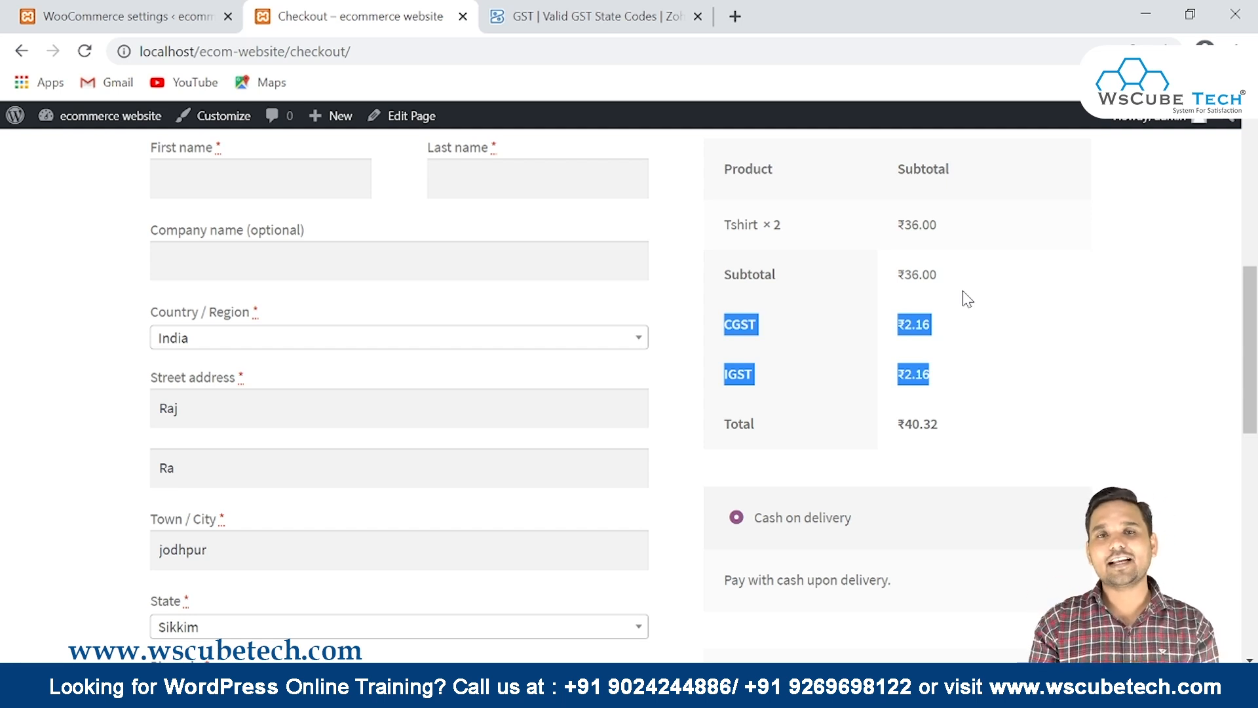
# Open the general tax options in the WooCommerce settings and go to the price display settings.
pyautogui.click(118, 16)
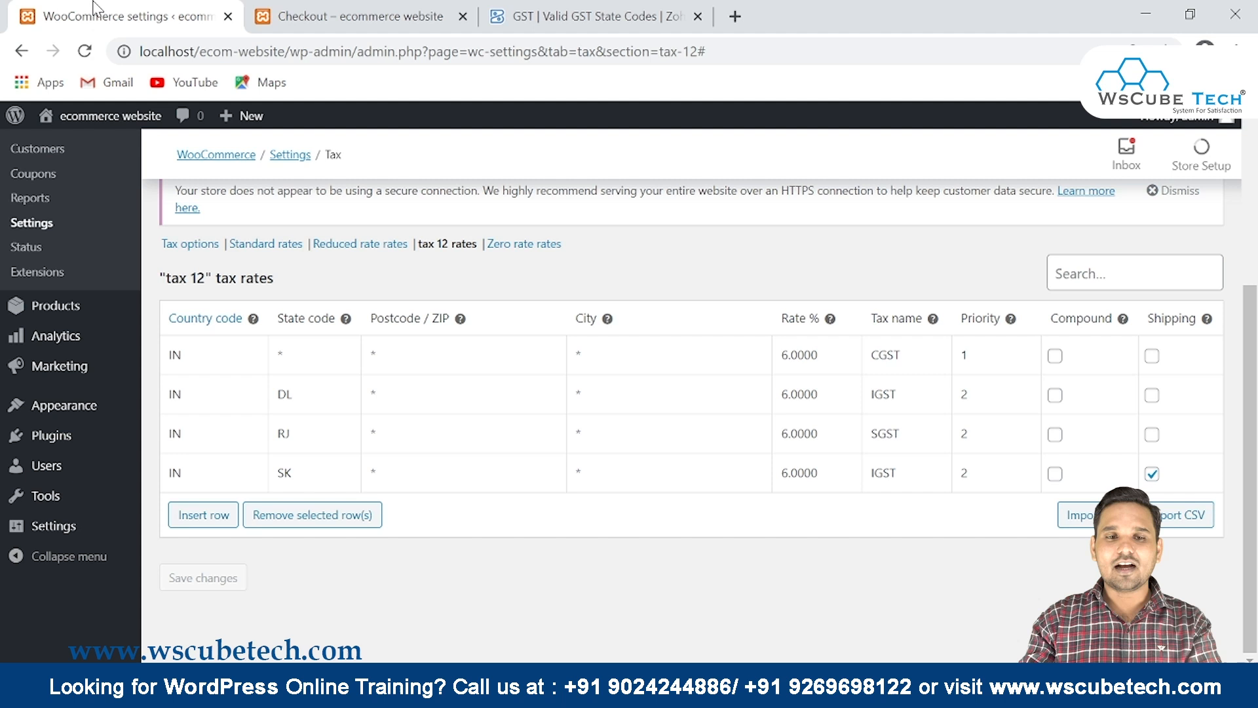
pyautogui.click(276, 8)
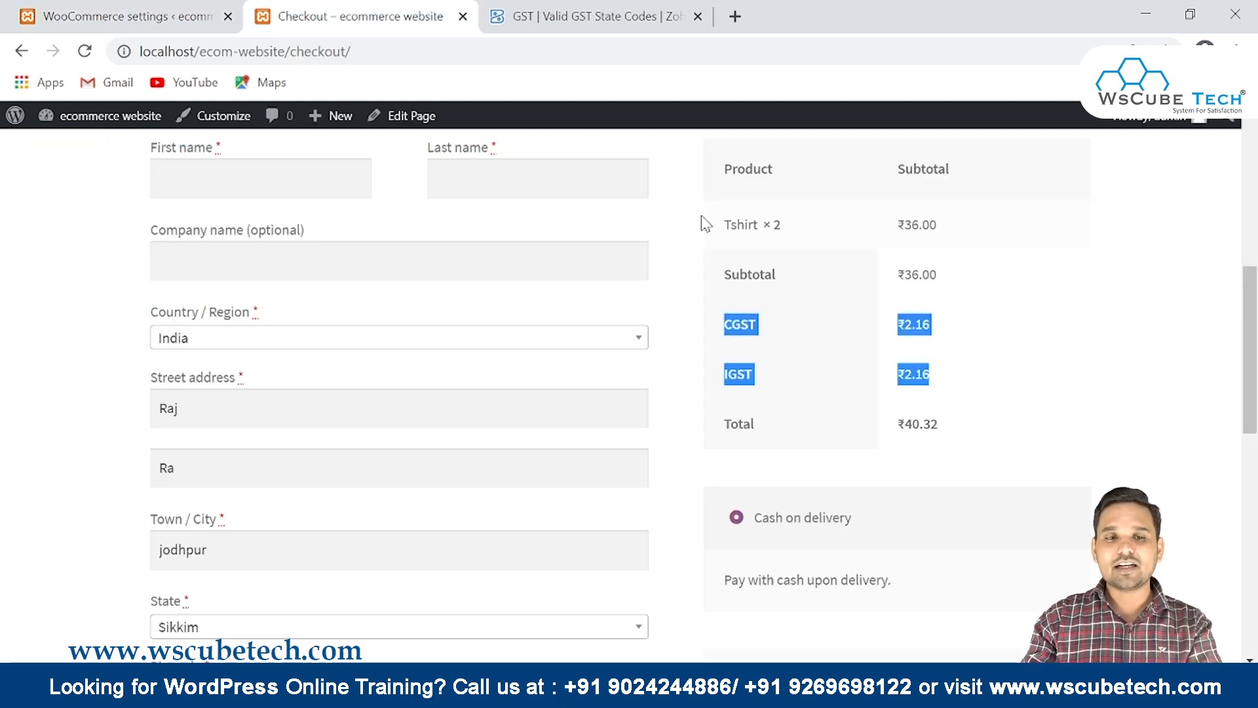
pyautogui.click(99, 15)
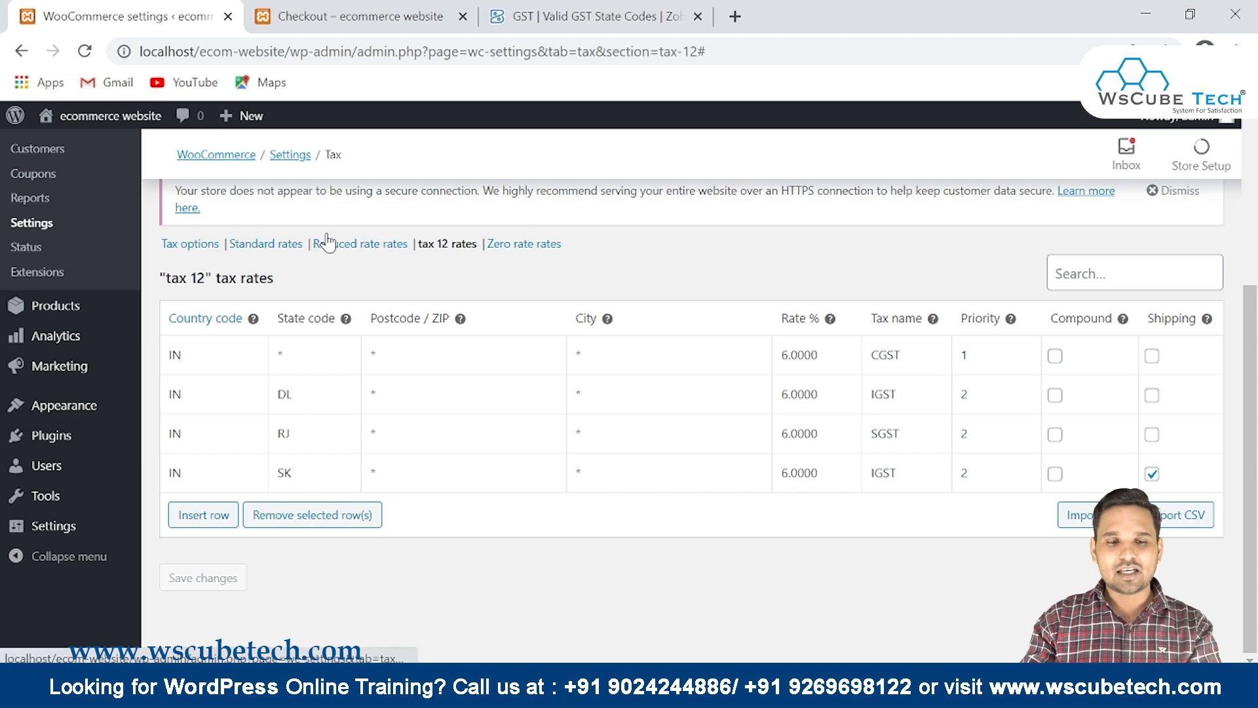
pyautogui.scroll(2, 328, 243)
pyautogui.click(190, 343)
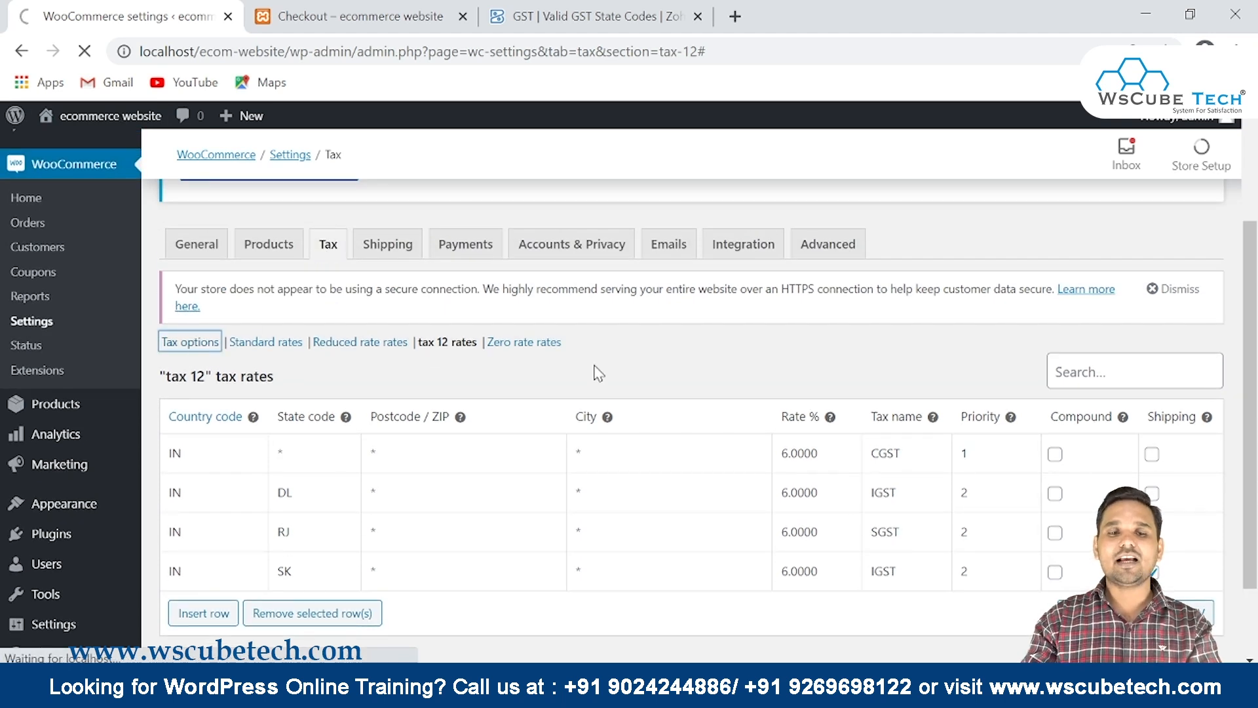
pyautogui.scroll(-8, 597, 370)
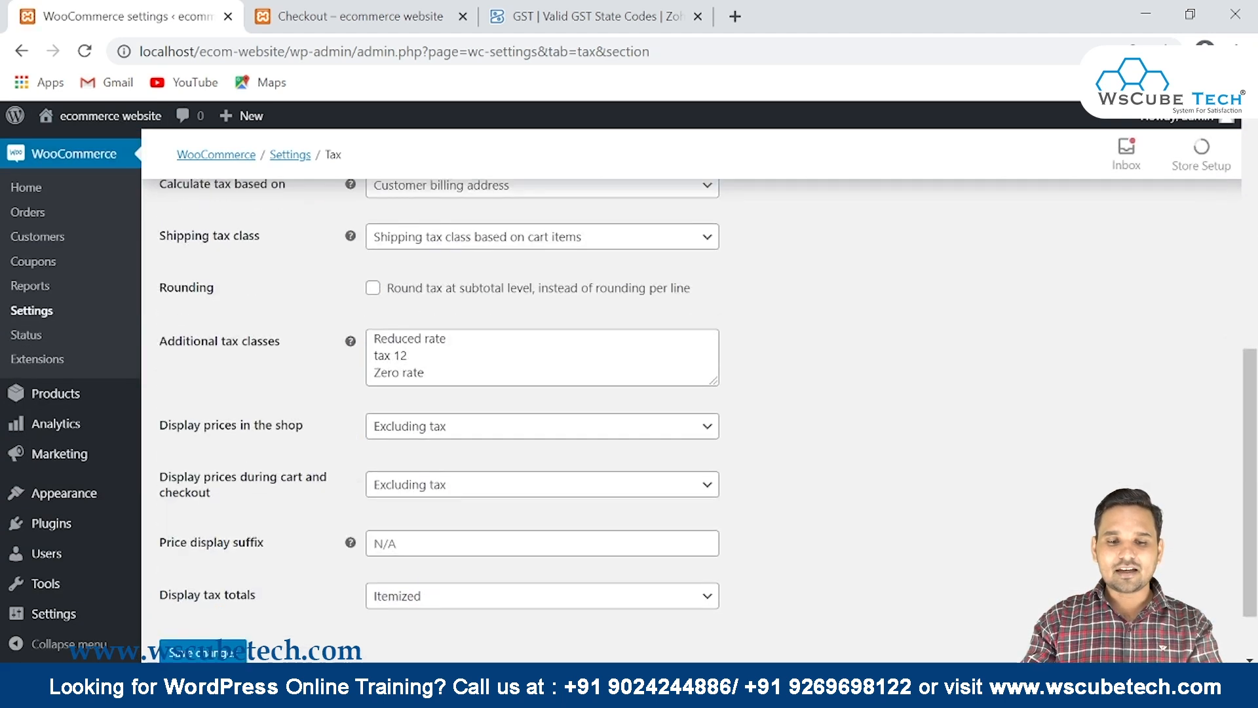
# Add "tax 10" as a new line in the additional tax classes and save the tax options.
pyautogui.click(426, 373)
pyautogui.press('Return')
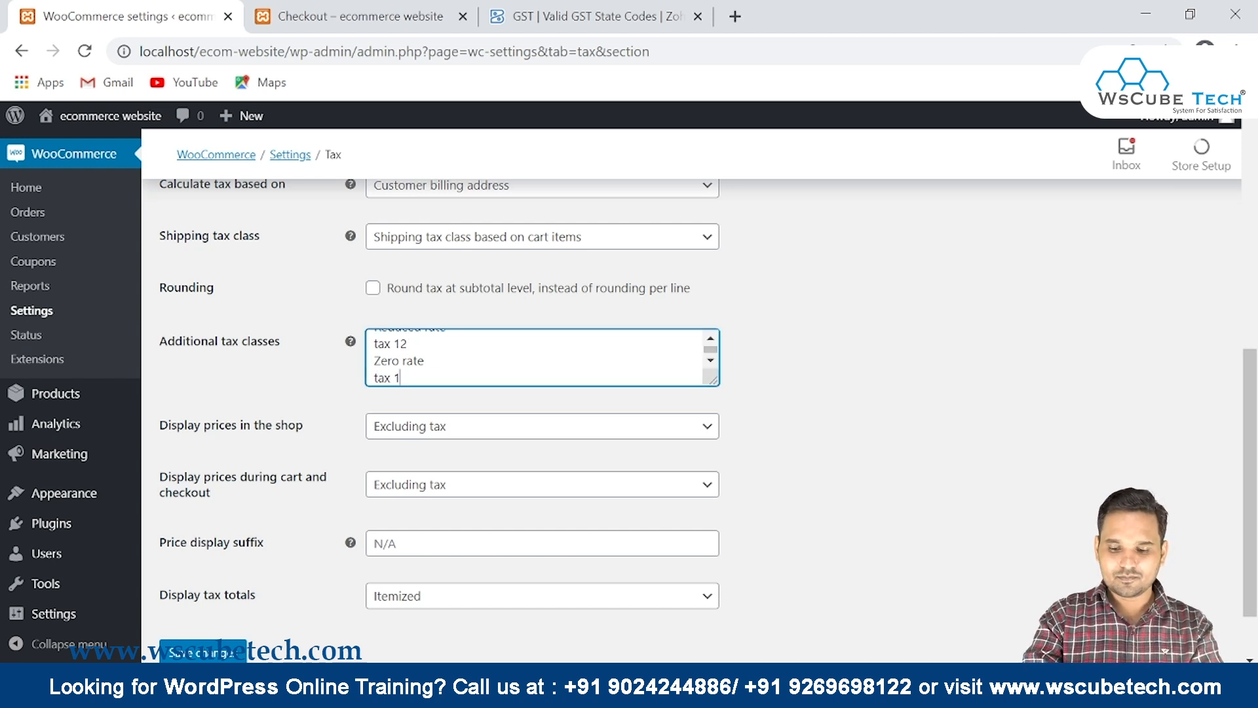
pyautogui.click(200, 651)
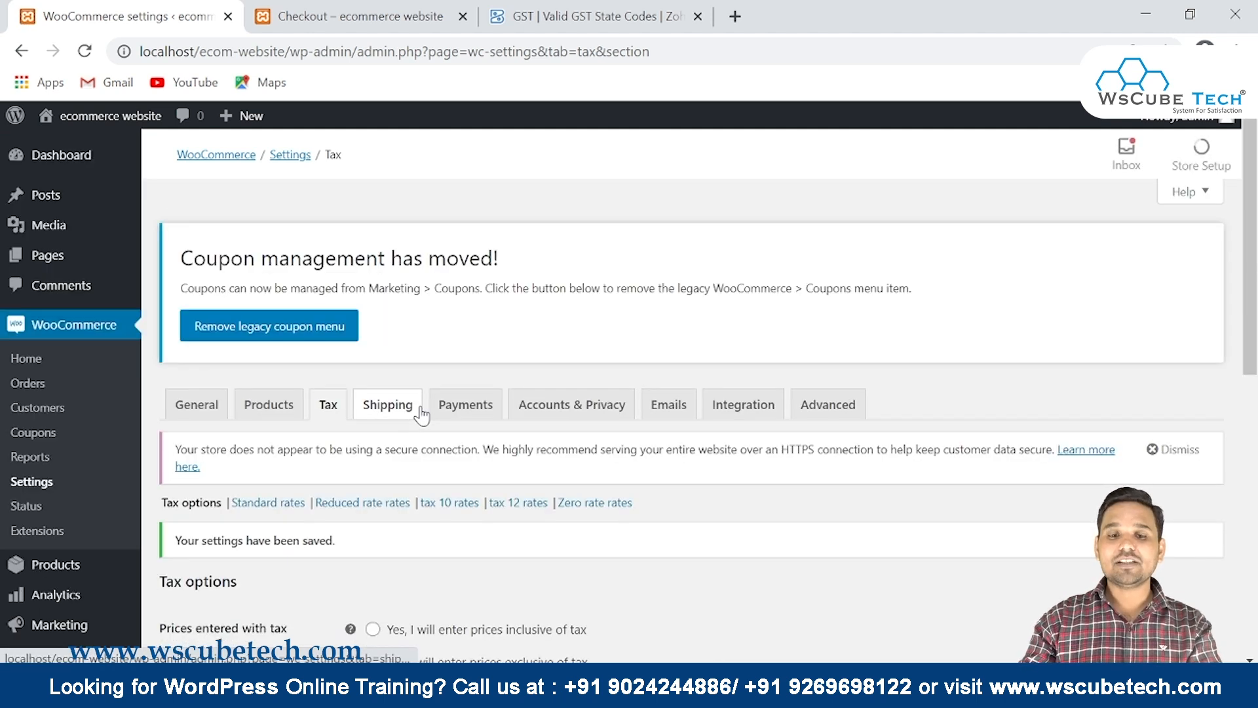
# Open the tax 10 rates and insert a row with country code IN, rate 5 and tax name CGST.
pyautogui.scroll(-3, 422, 414)
pyautogui.click(453, 313)
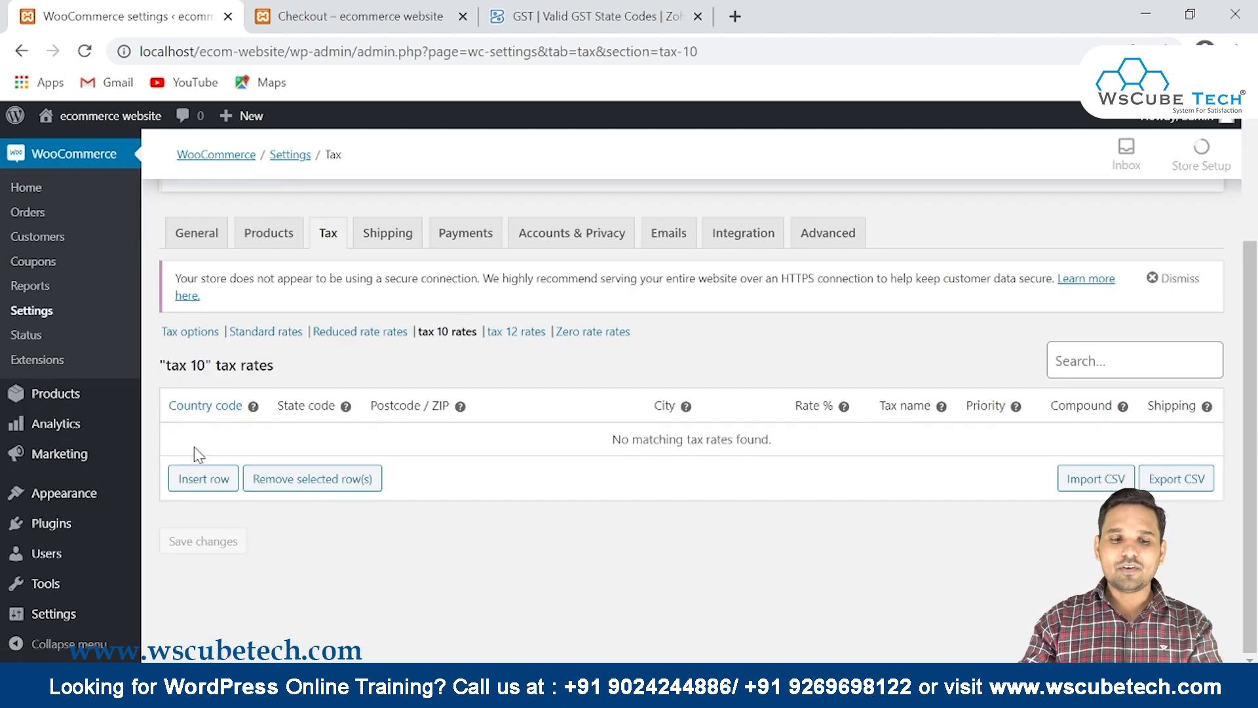
pyautogui.click(196, 478)
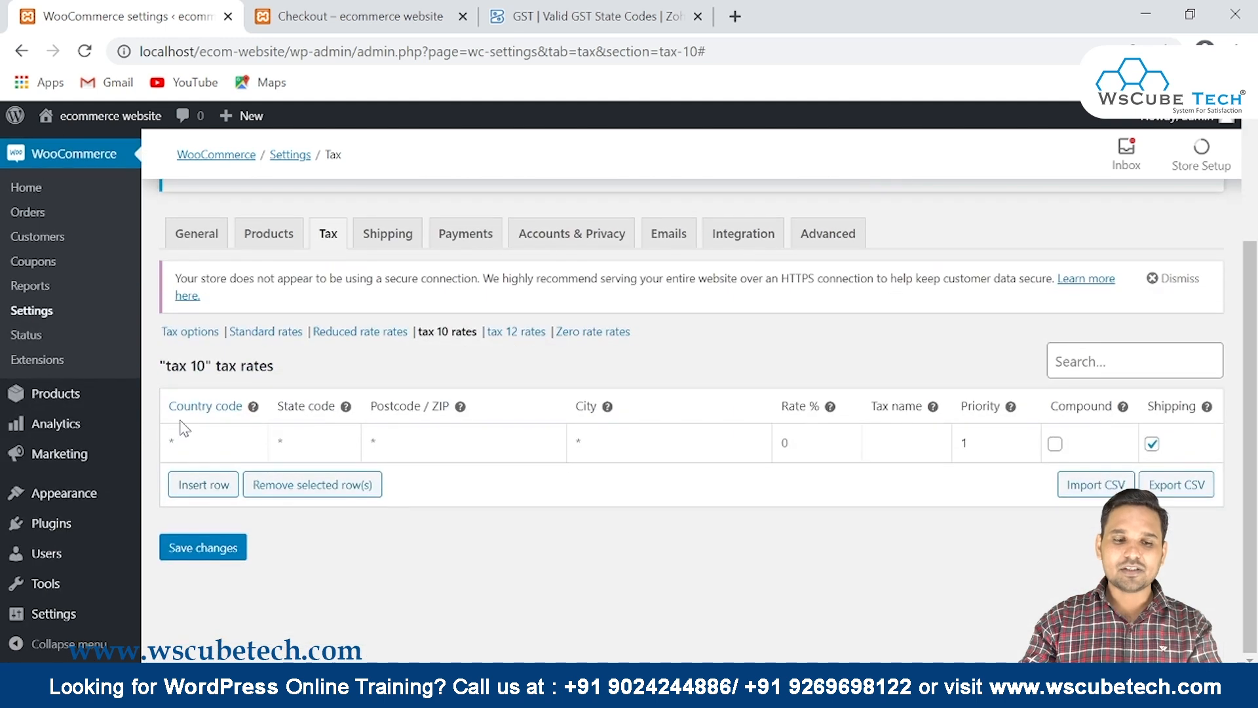
pyautogui.click(170, 441)
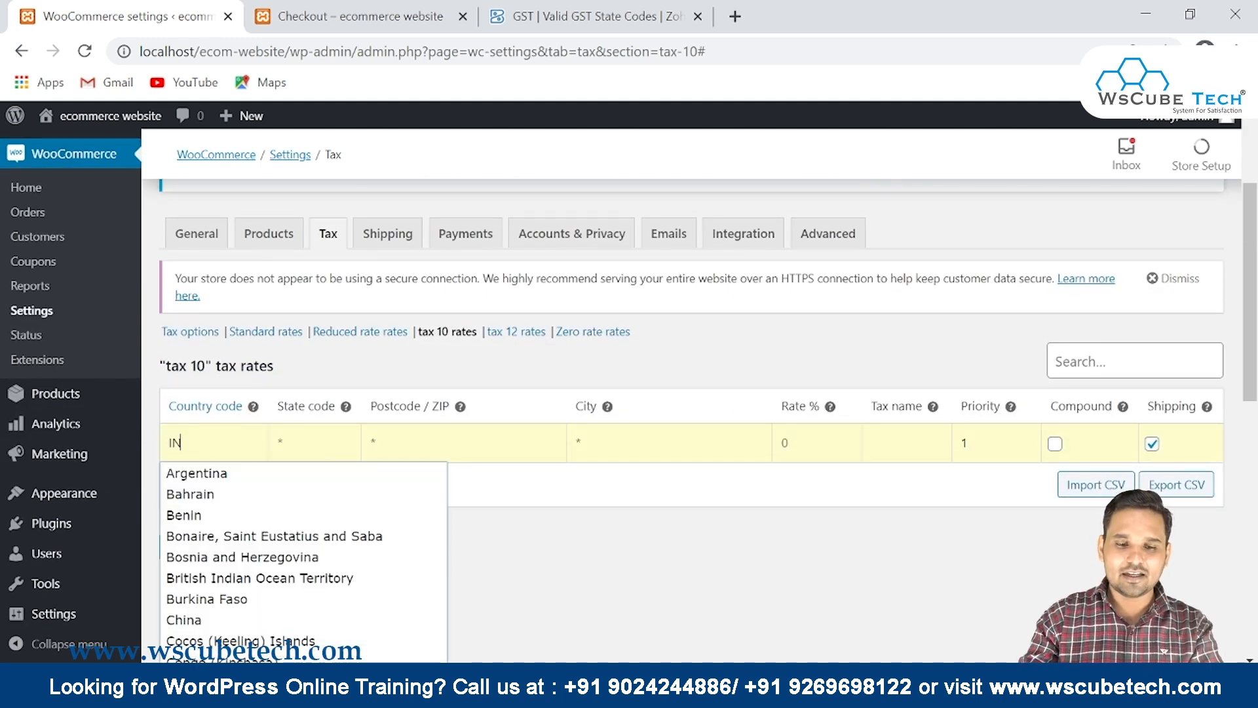
pyautogui.click(783, 443)
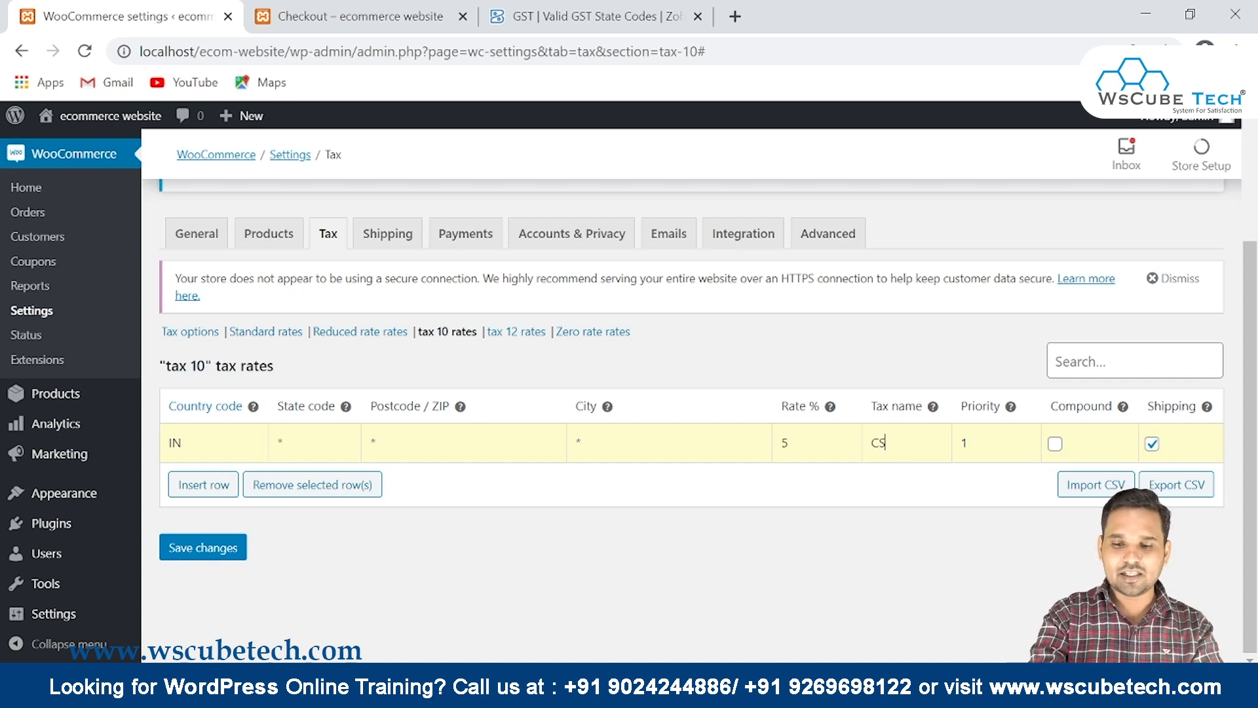
pyautogui.write('CGST')
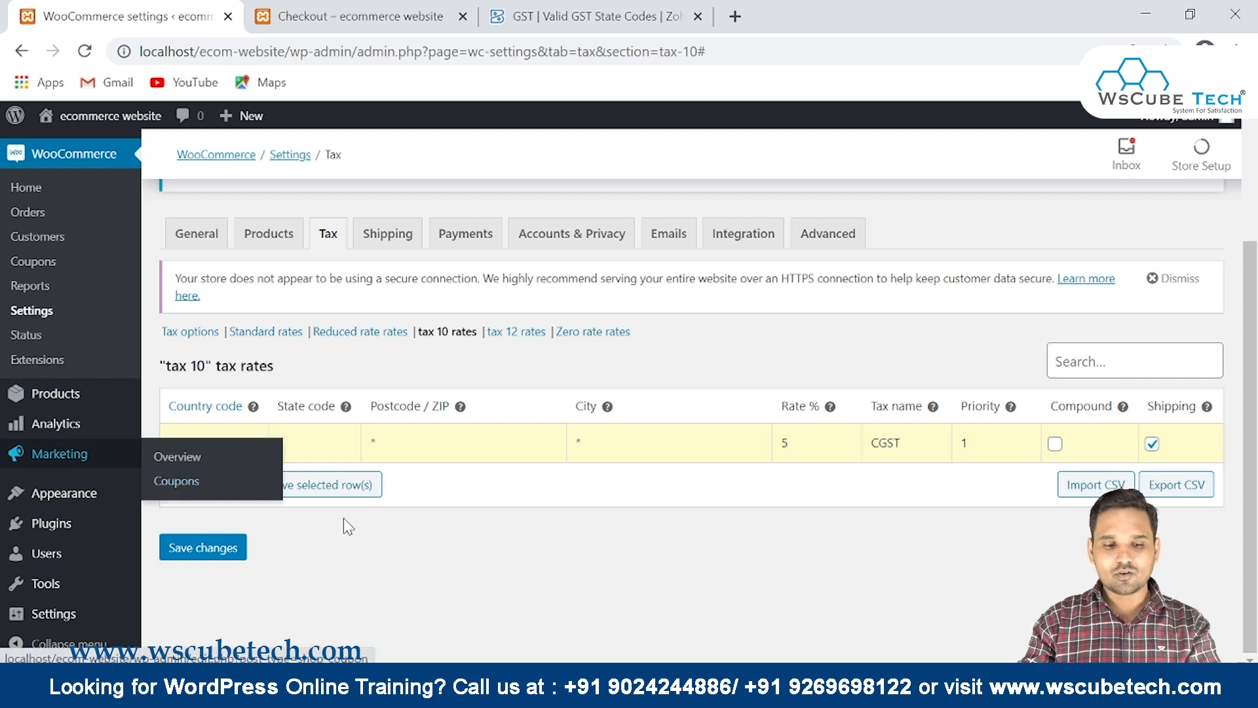
# Insert a second tax 10 row with country code IN, state code RJ, rate 5 and tax name SGST.
pyautogui.click(203, 486)
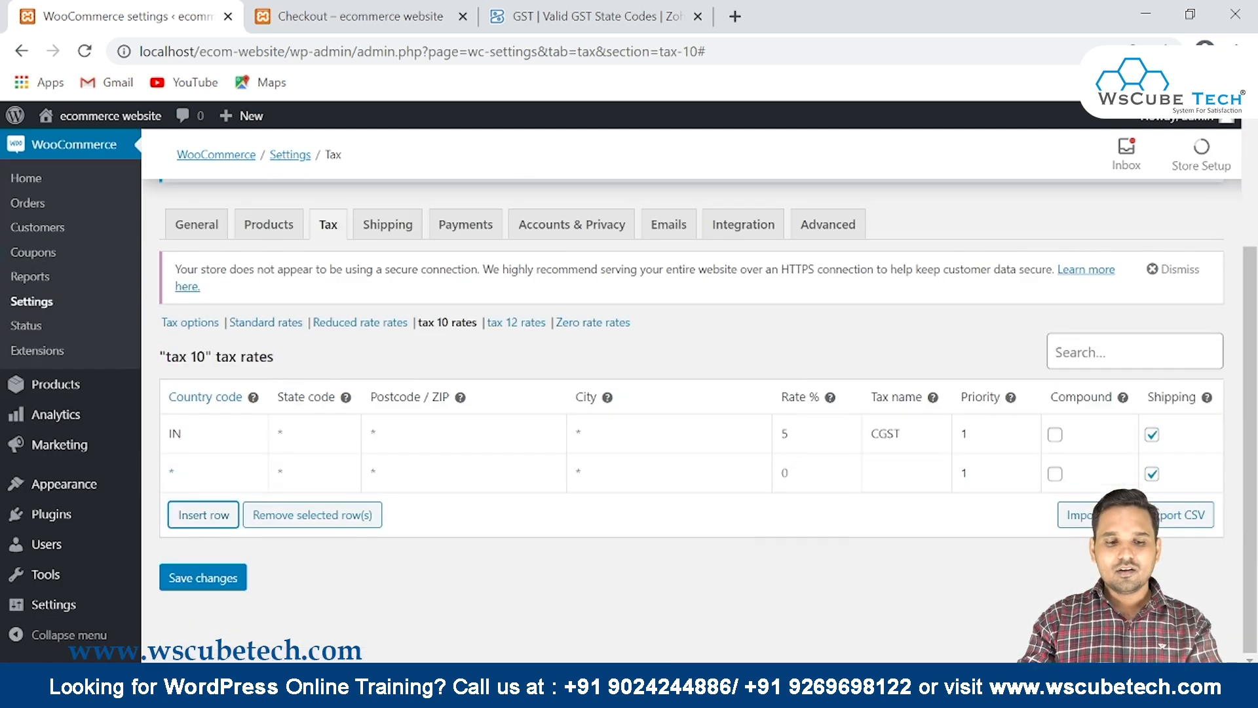
pyautogui.write('IN')
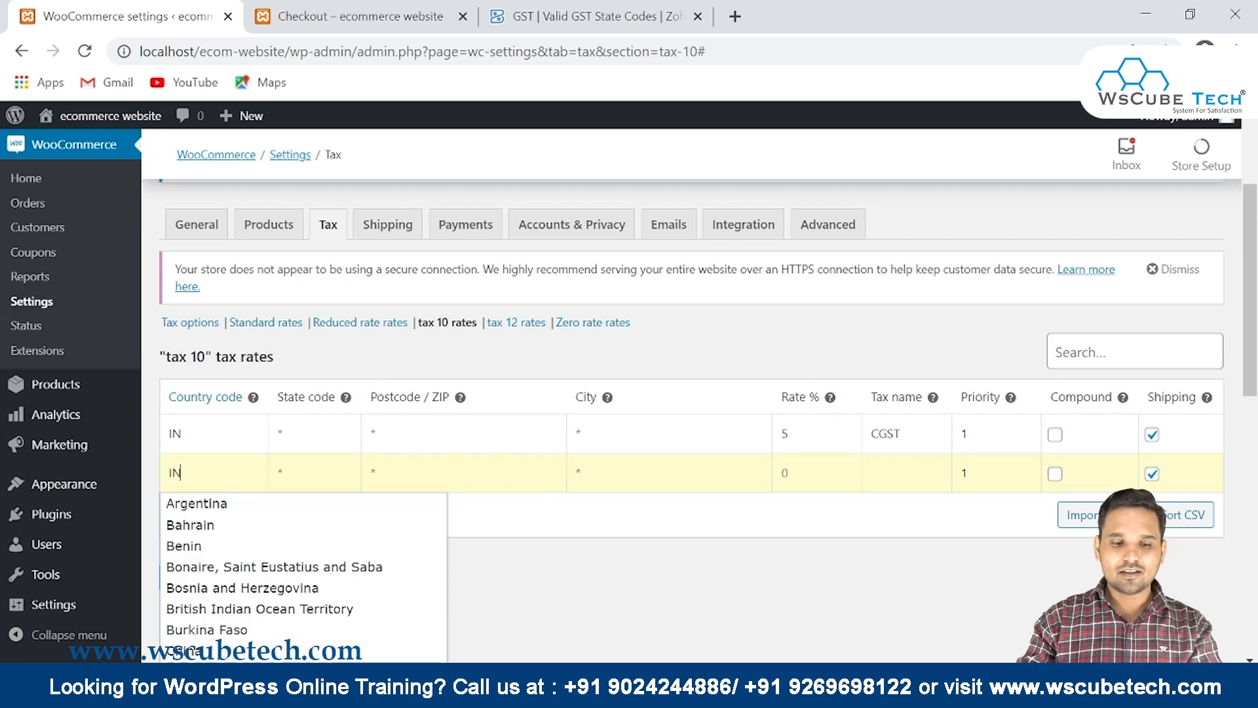
pyautogui.press('Tab')
pyautogui.write('RJ')
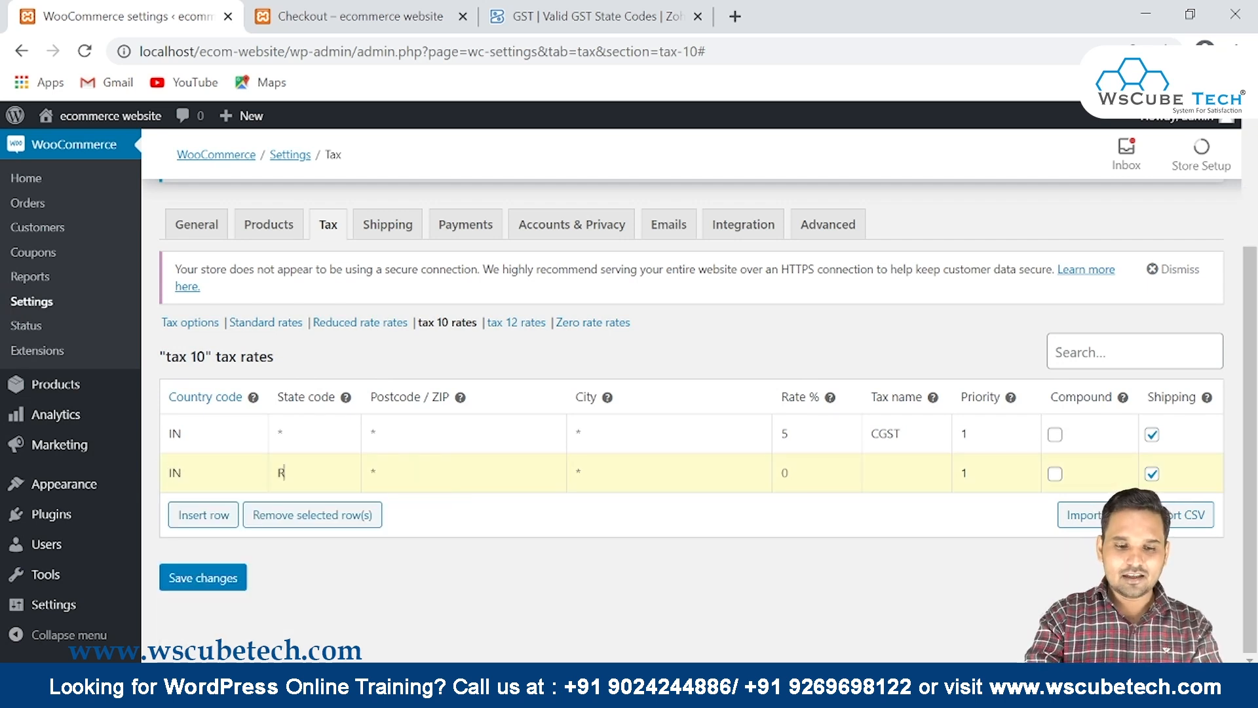
pyautogui.press('Tab')
pyautogui.press('Tab')
pyautogui.press('Tab')
pyautogui.write('5')
pyautogui.press('Tab')
pyautogui.write('SGST')
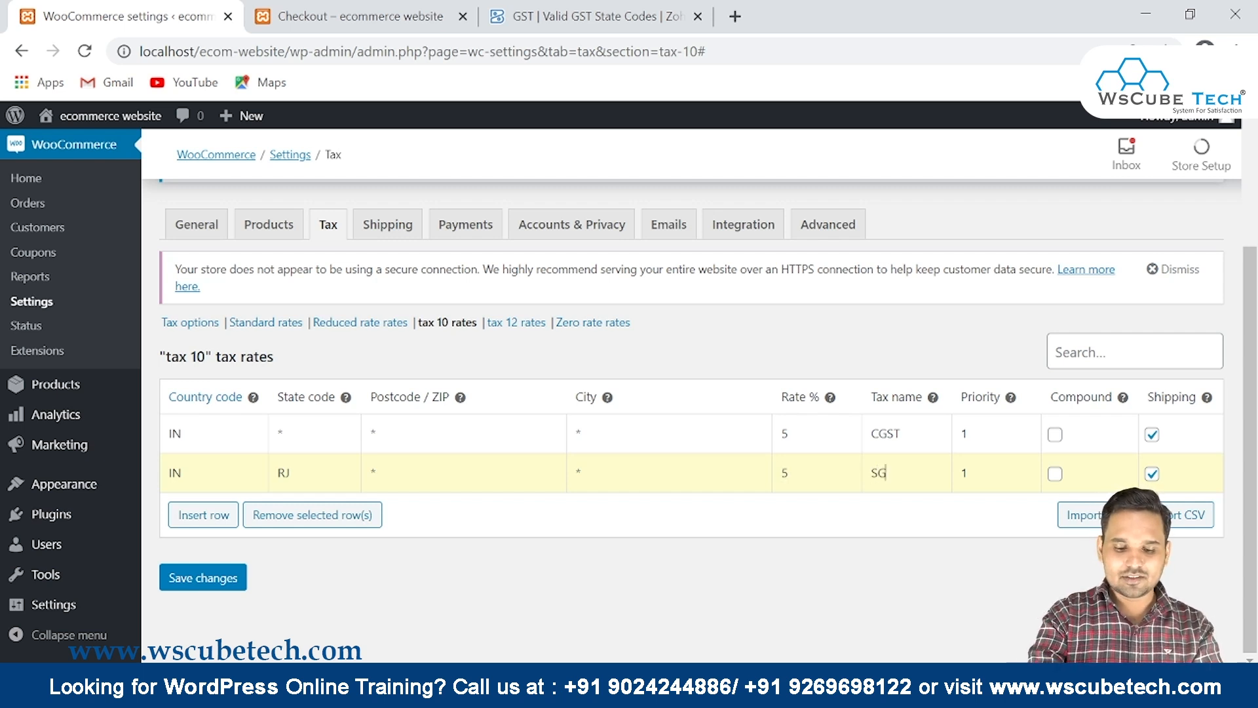
# Turn off shipping tax for both tax 10 rows, set the SGST row's priority to 2, and save the rates.
pyautogui.click(1152, 434)
pyautogui.click(1152, 473)
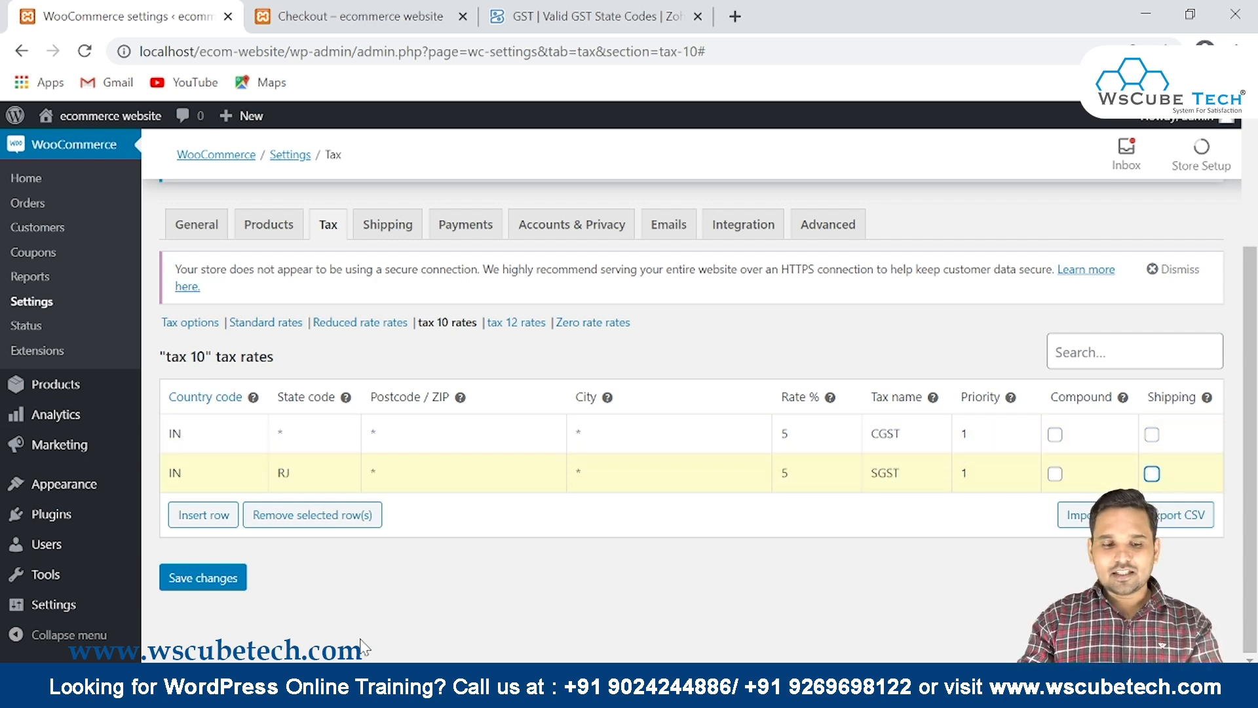
pyautogui.click(188, 566)
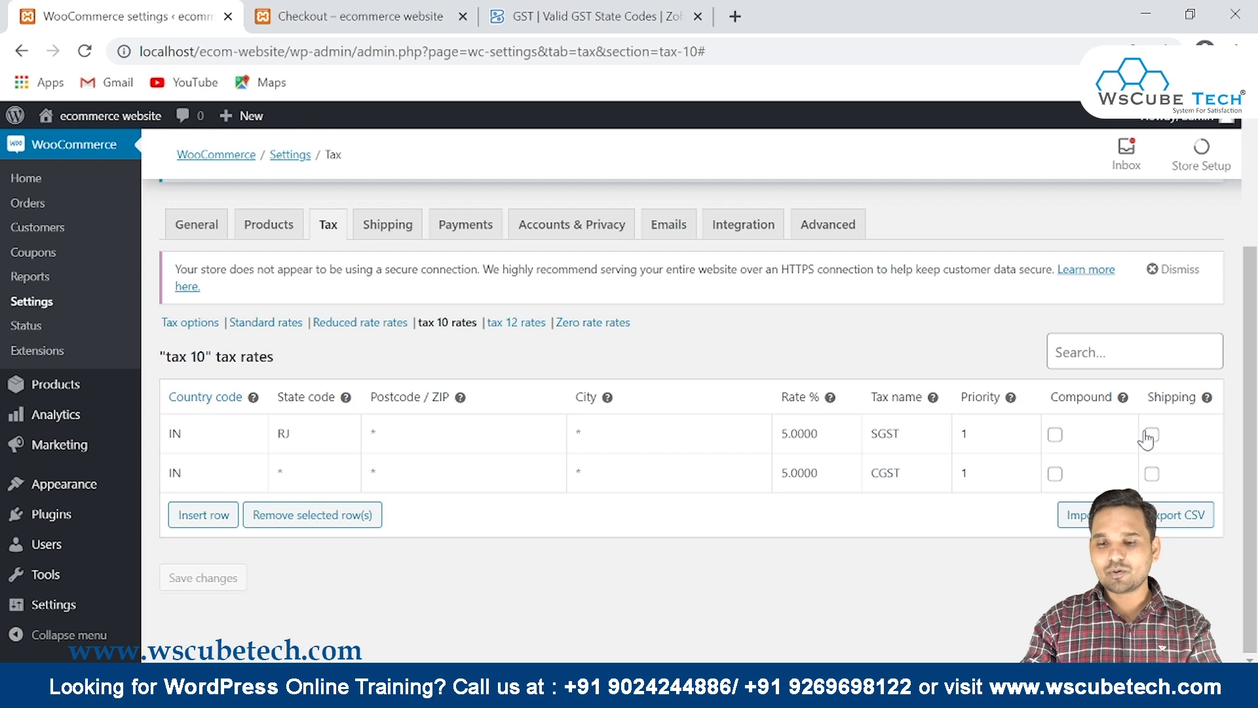
pyautogui.click(1026, 427)
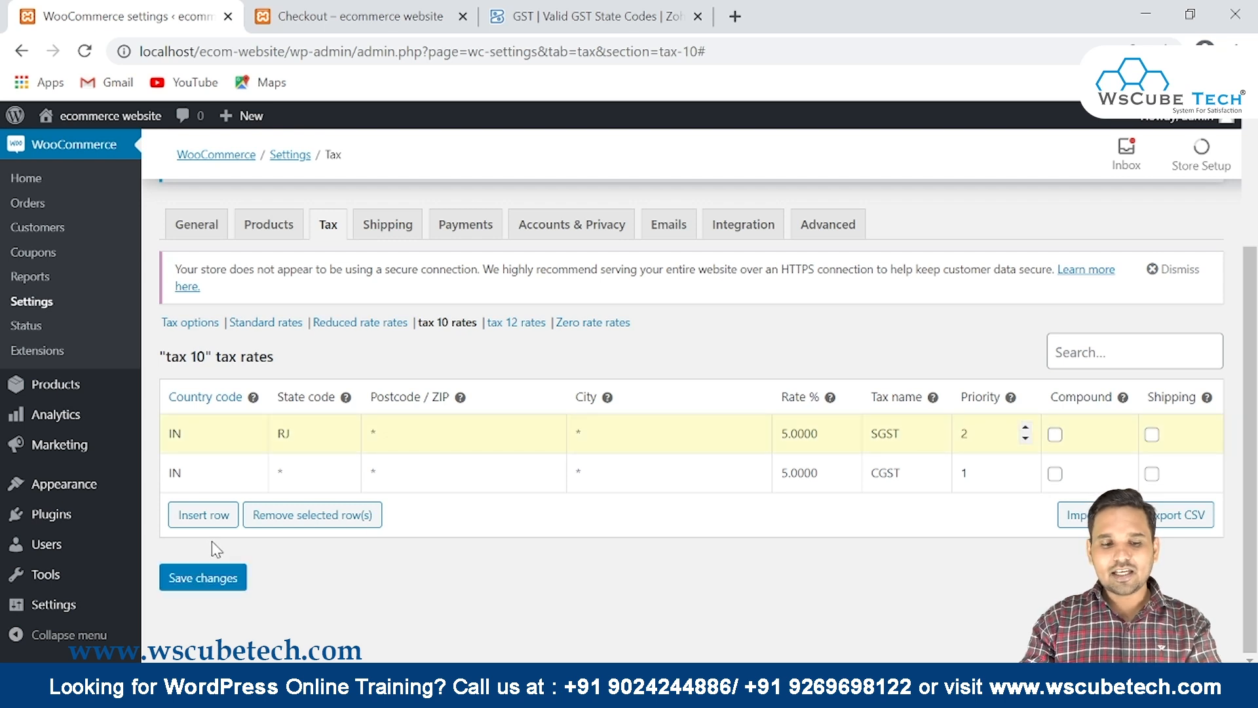
pyautogui.click(204, 578)
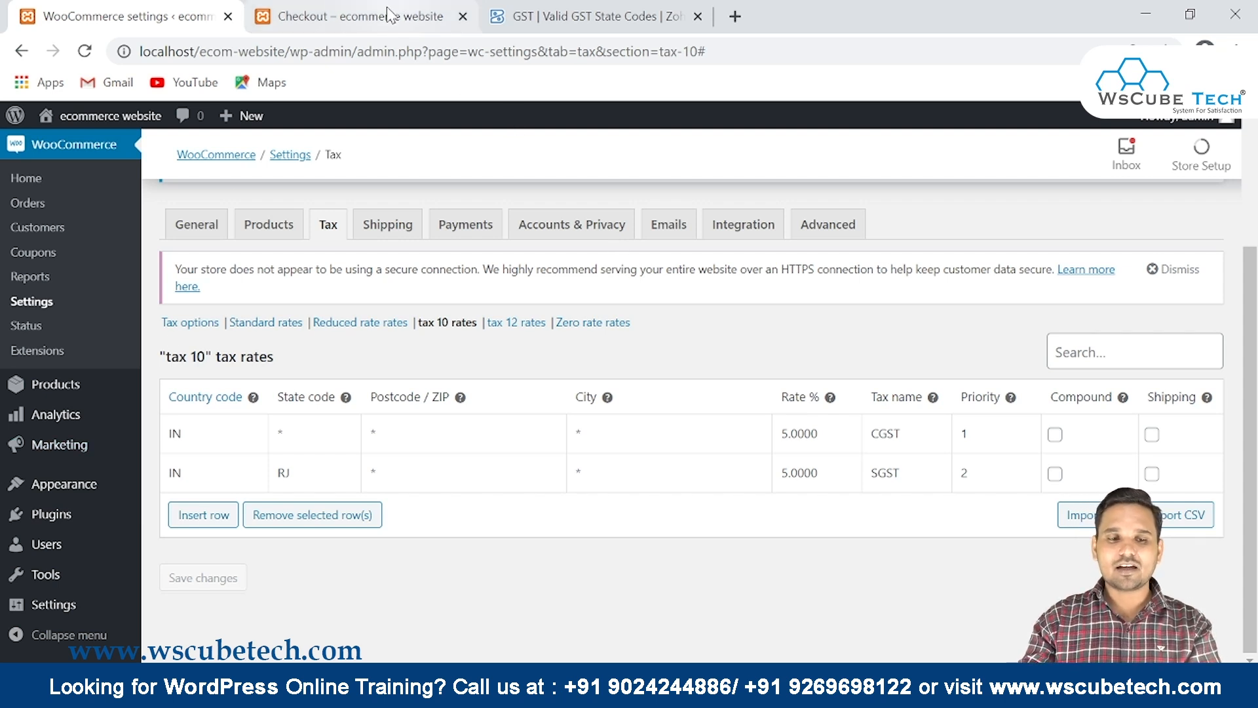
# Open the Tshirt product from the store's product list for editing.
pyautogui.scroll(3, 56, 287)
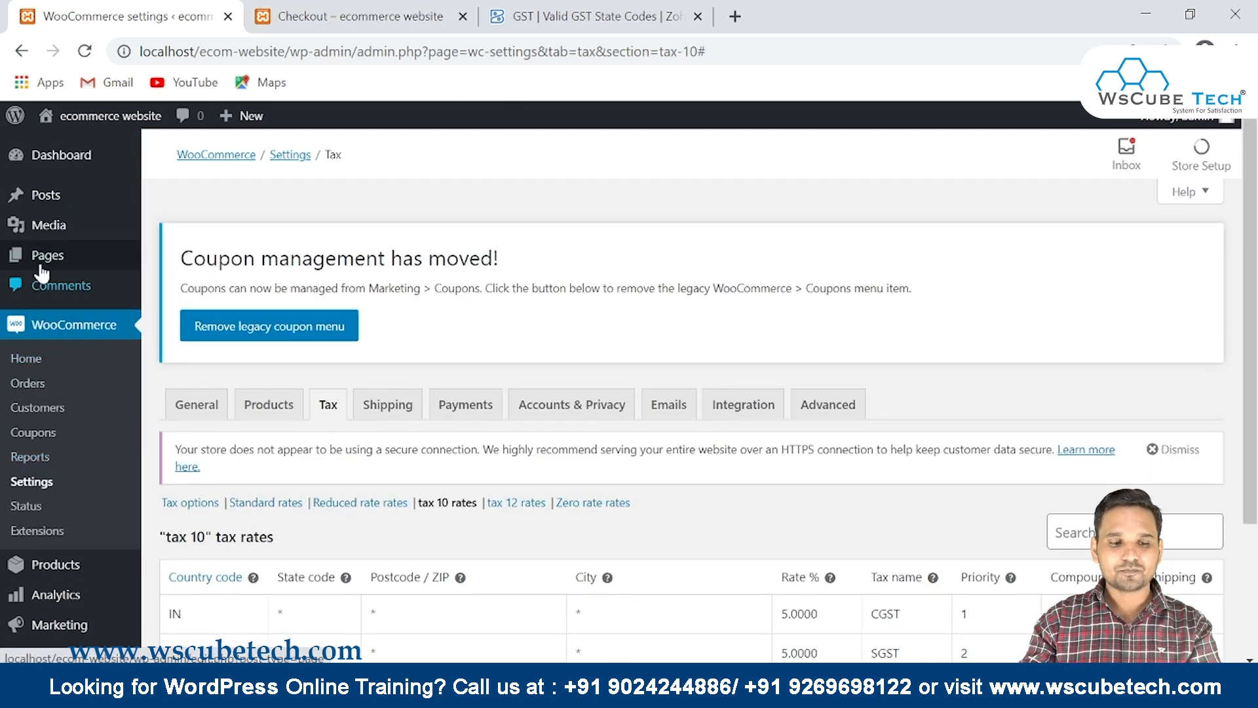
pyautogui.scroll(-3, 47, 452)
pyautogui.scroll(1, 61, 425)
pyautogui.scroll(-2, 64, 405)
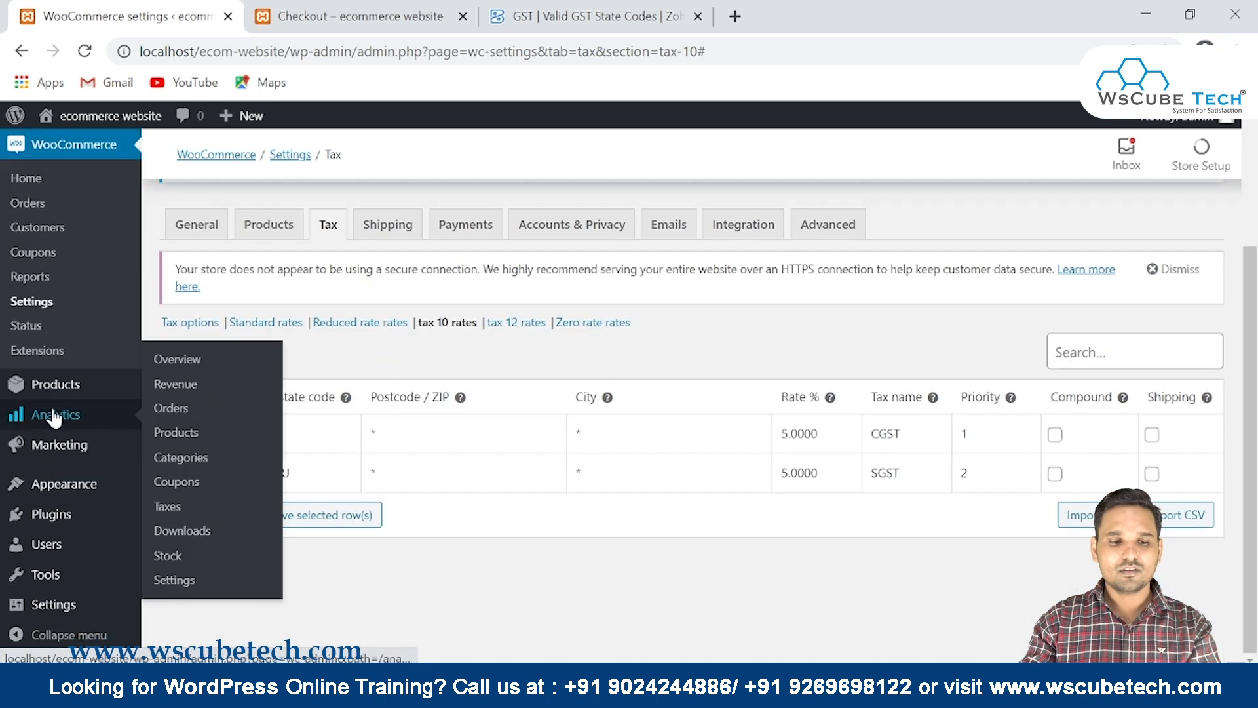
pyautogui.click(60, 398)
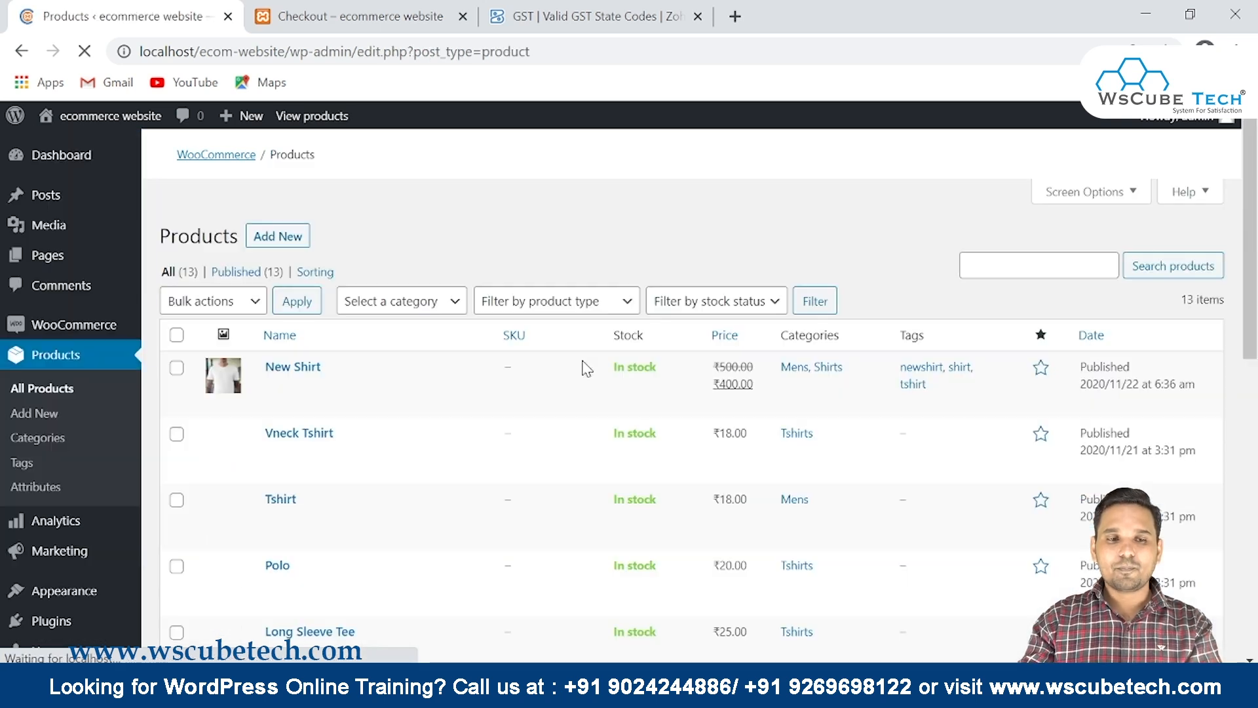
pyautogui.scroll(-3, 393, 403)
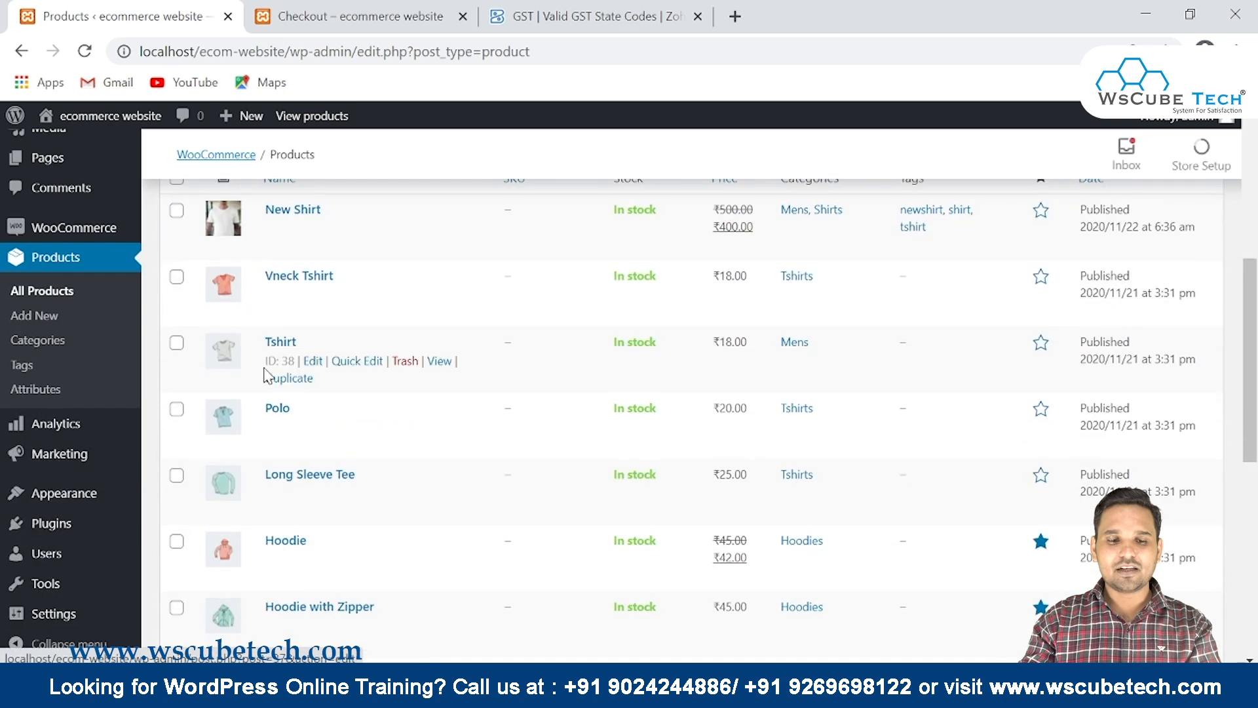
pyautogui.click(317, 363)
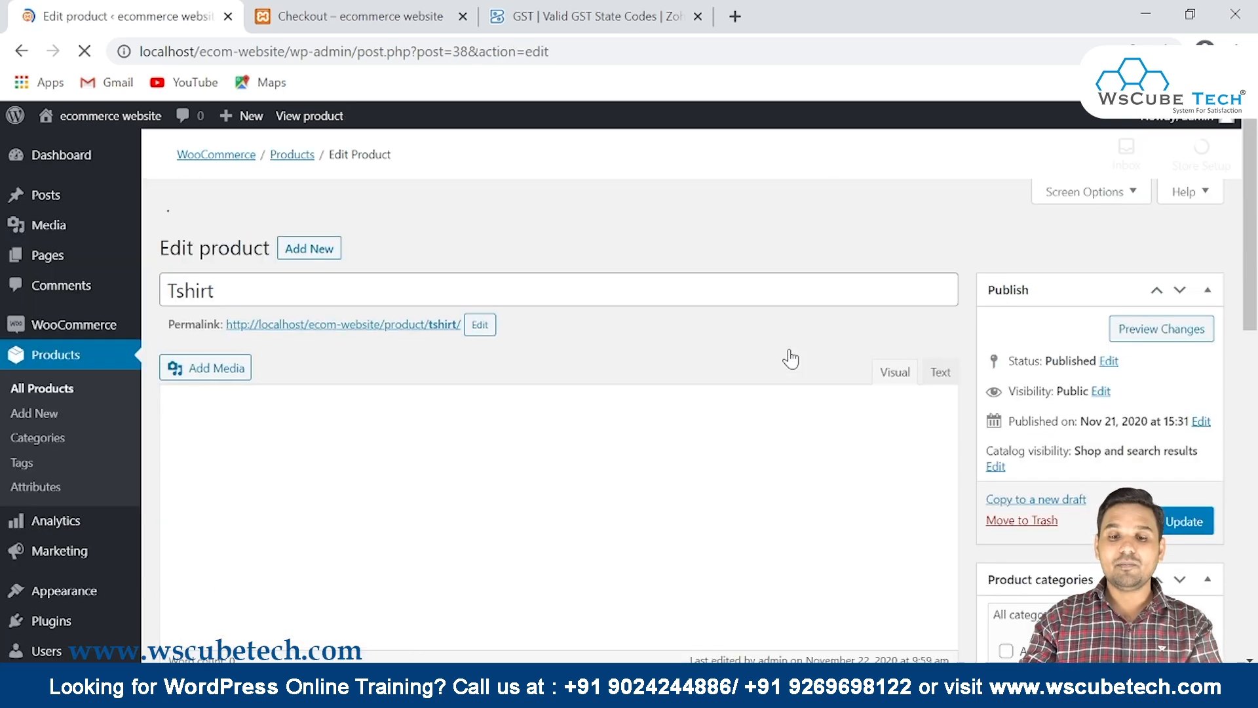
# Set the Tshirt's tax class to tax 10 in the product data and update the product.
pyautogui.scroll(-7, 791, 357)
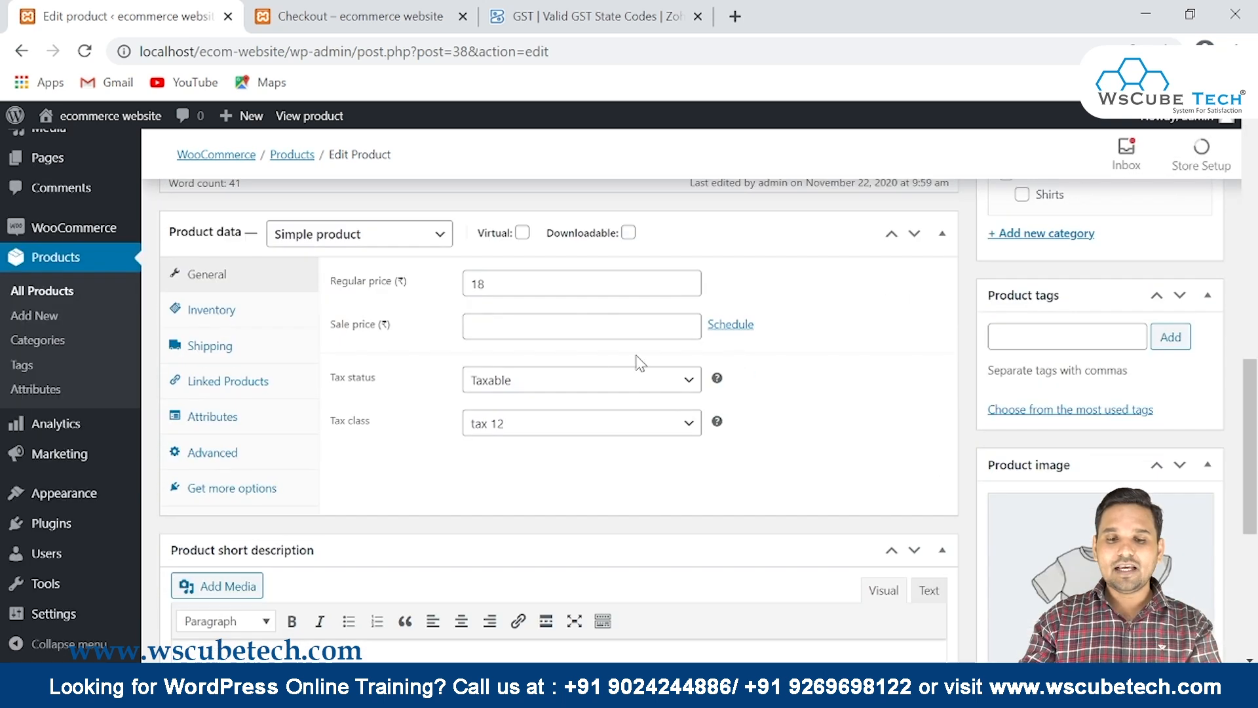
pyautogui.click(530, 387)
pyautogui.click(532, 399)
pyautogui.click(534, 425)
pyautogui.click(529, 479)
pyautogui.scroll(6, 1071, 360)
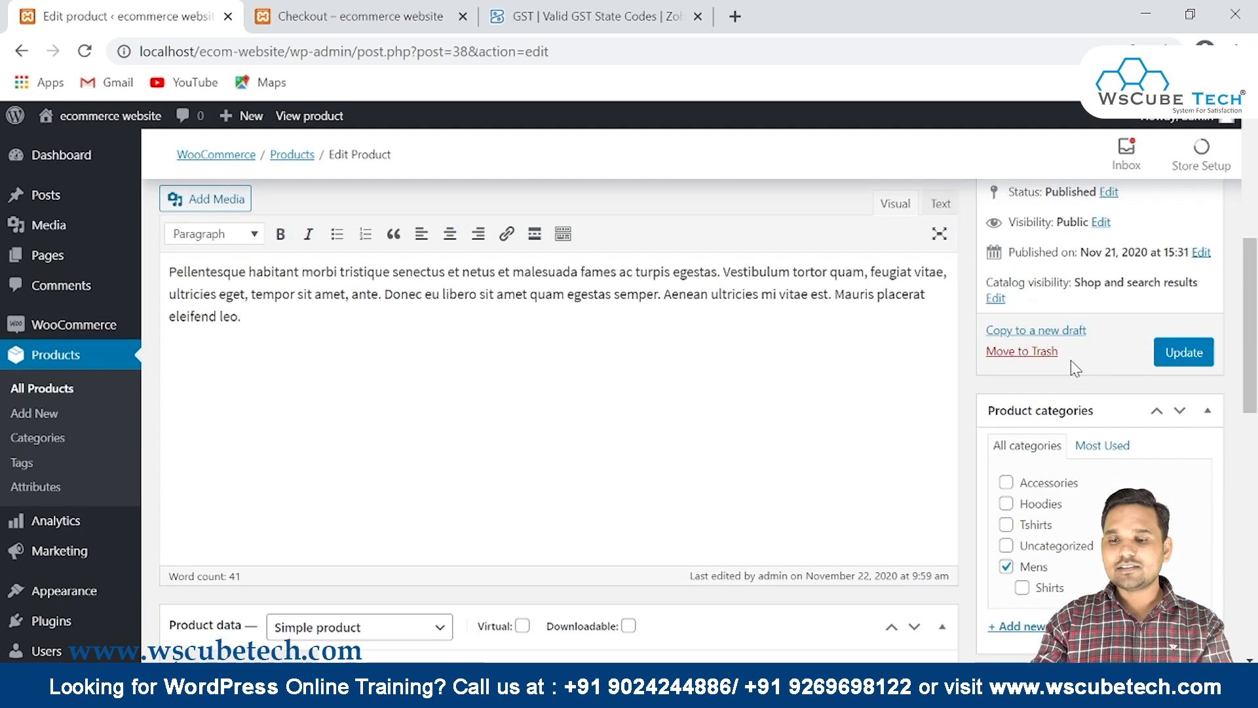
pyautogui.click(1196, 350)
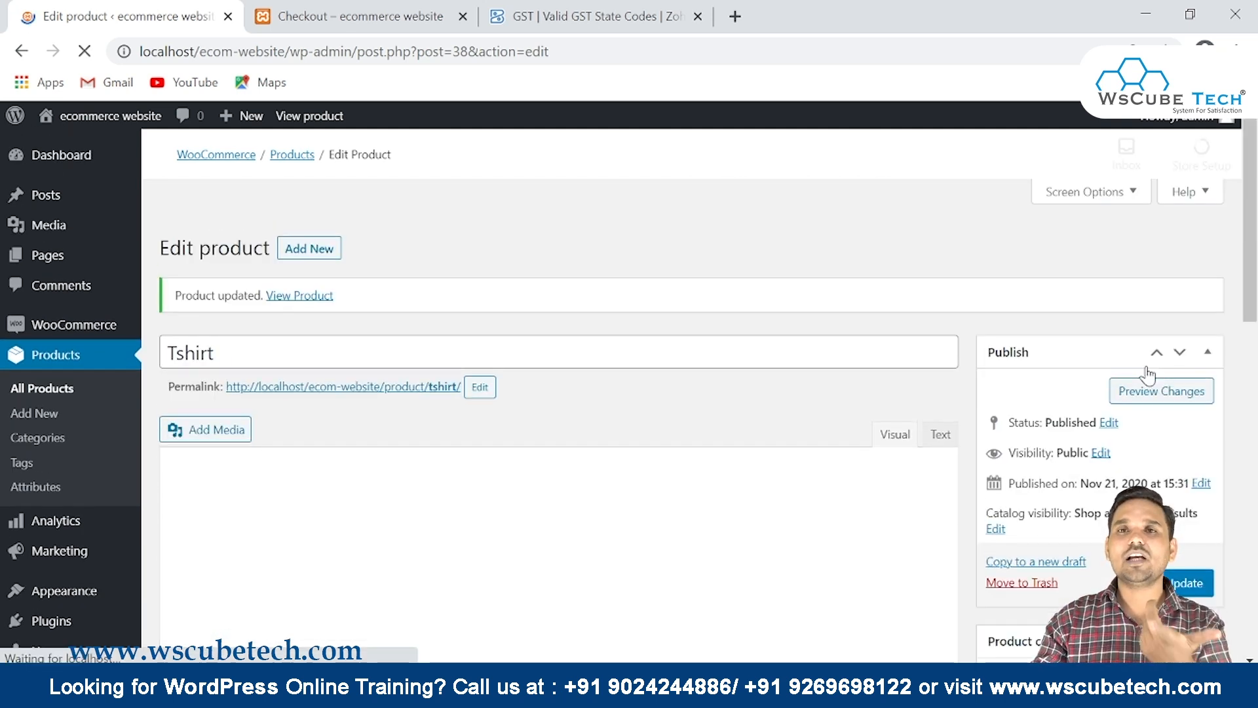
pyautogui.scroll(-5, 464, 220)
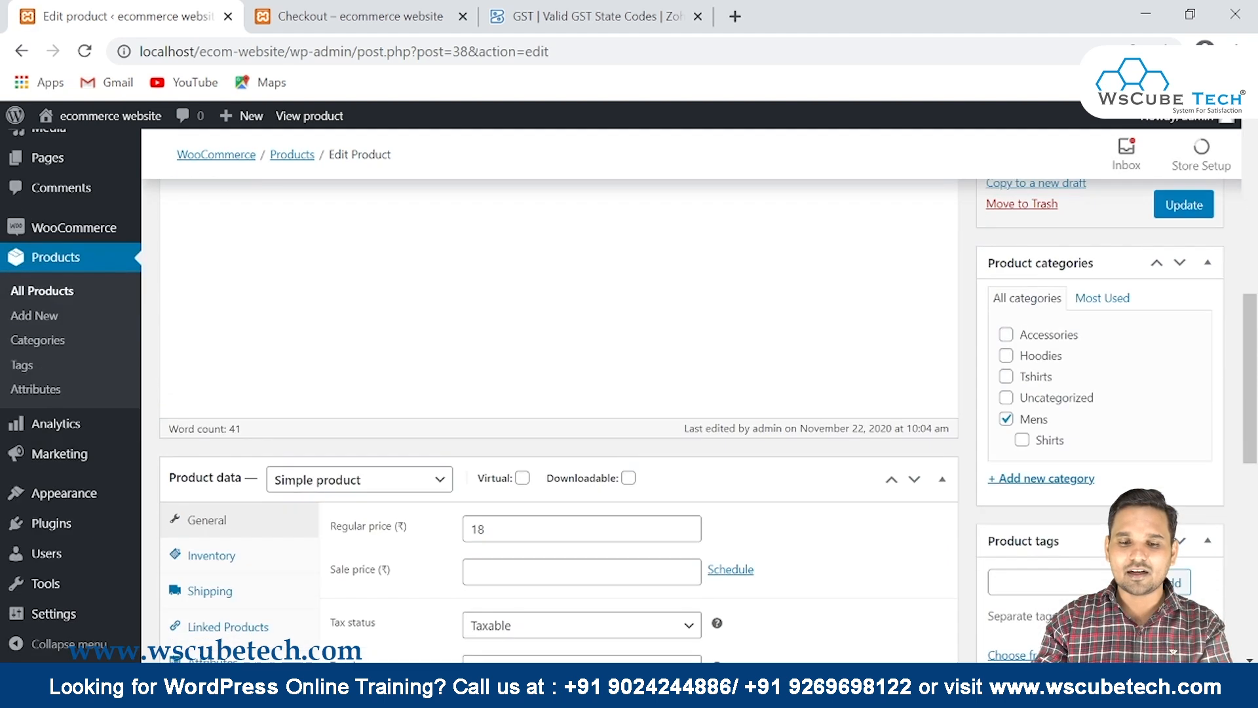
# Reload the storefront checkout page and check the tax line in the order summary for Sikkim.
pyautogui.click(347, 15)
pyautogui.click(86, 52)
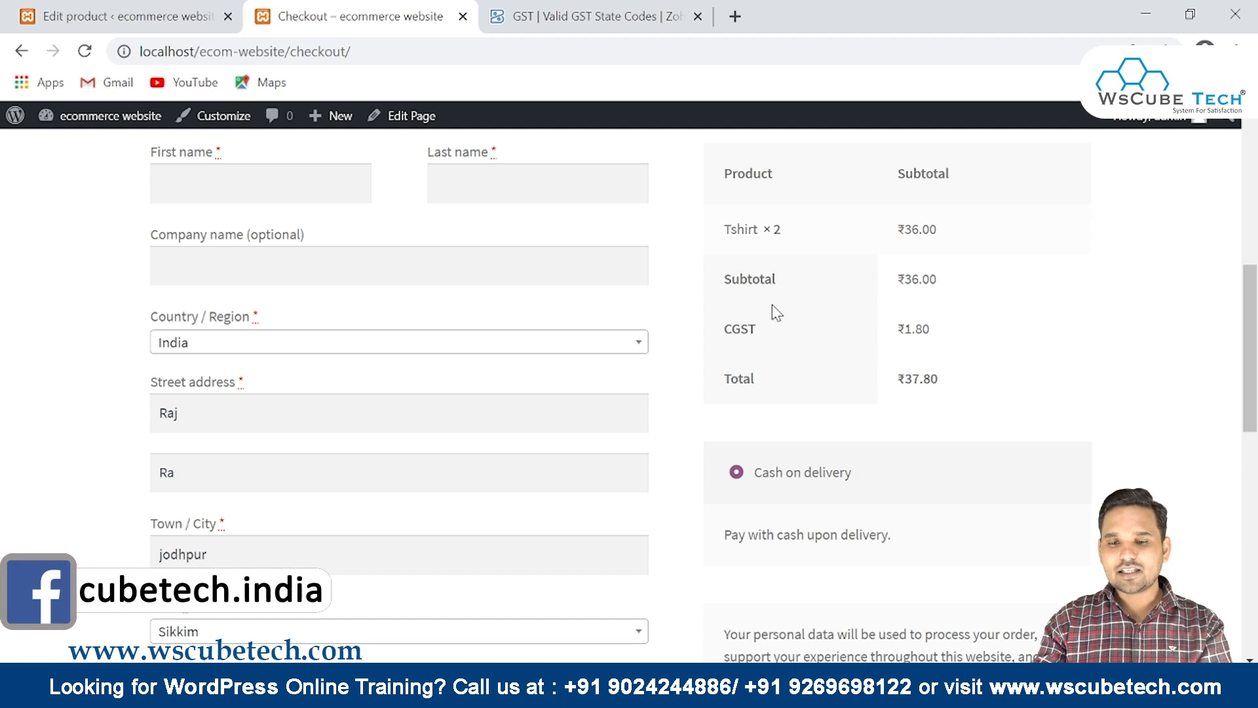
pyautogui.moveTo(724, 329); pyautogui.dragTo(929, 329)
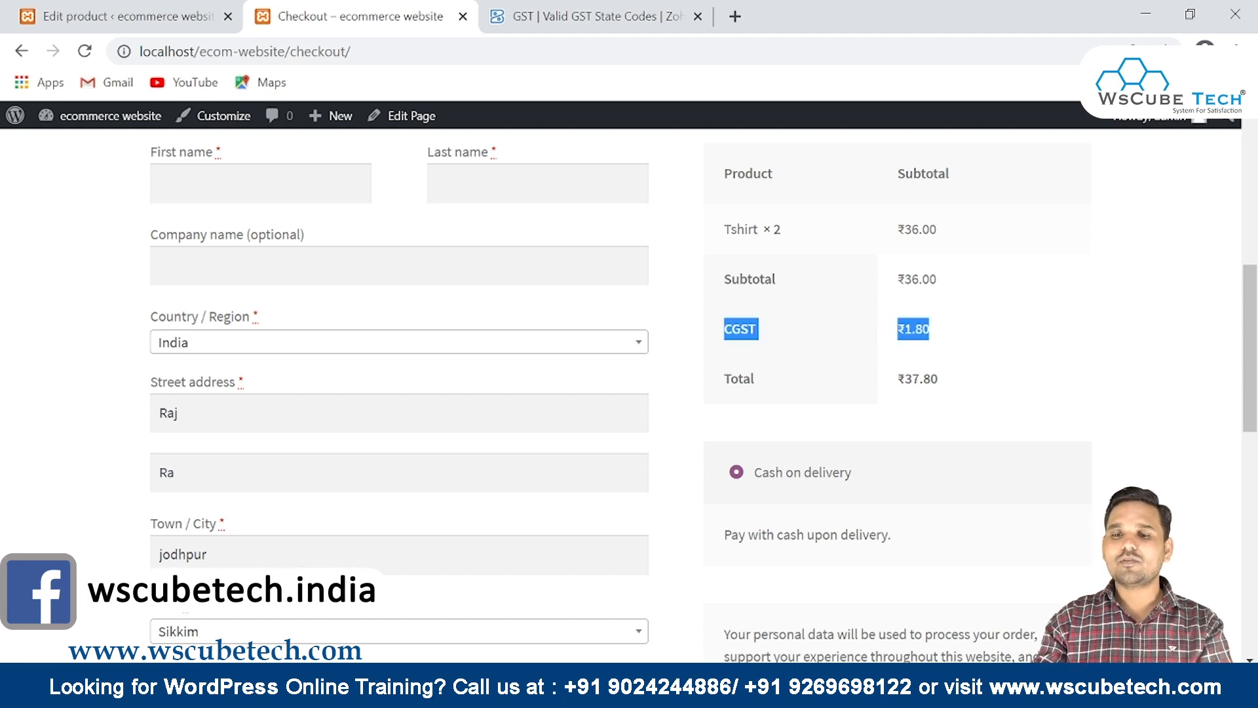
# Change the billing state to Rajasthan at checkout and check the CGST and SGST lines in the order summary.
pyautogui.scroll(-5, 938, 293)
pyautogui.click(179, 337)
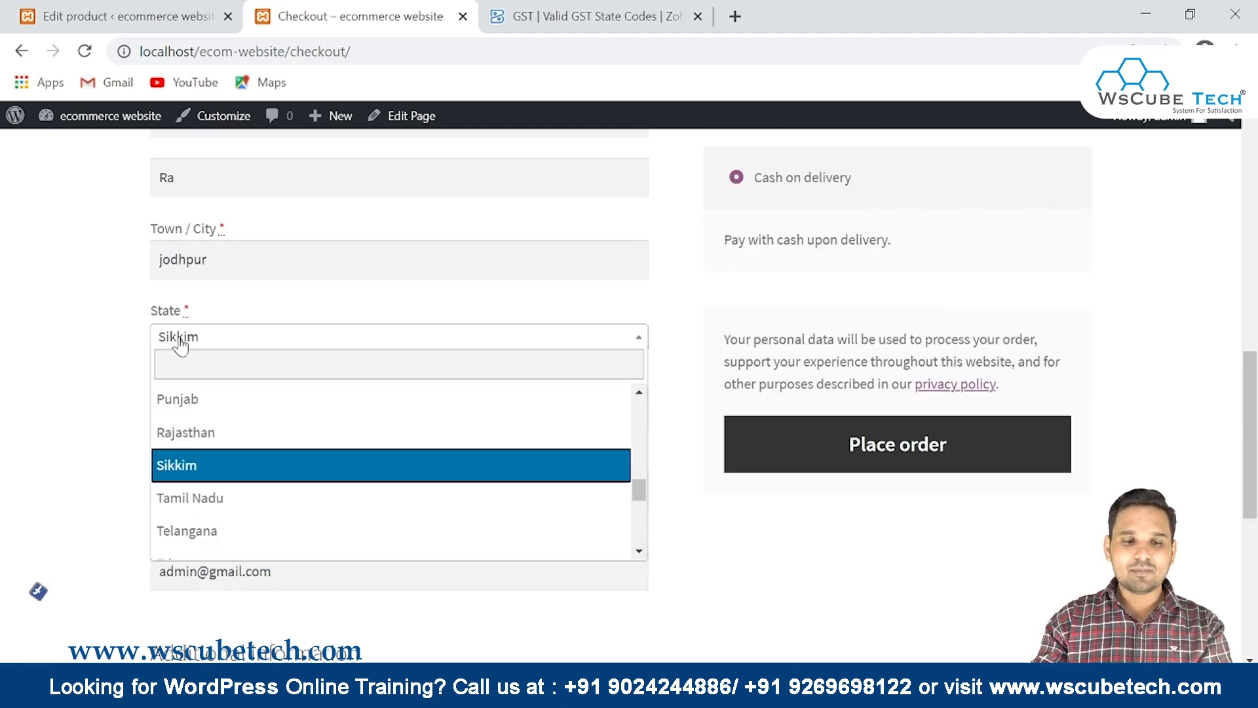
pyautogui.click(204, 431)
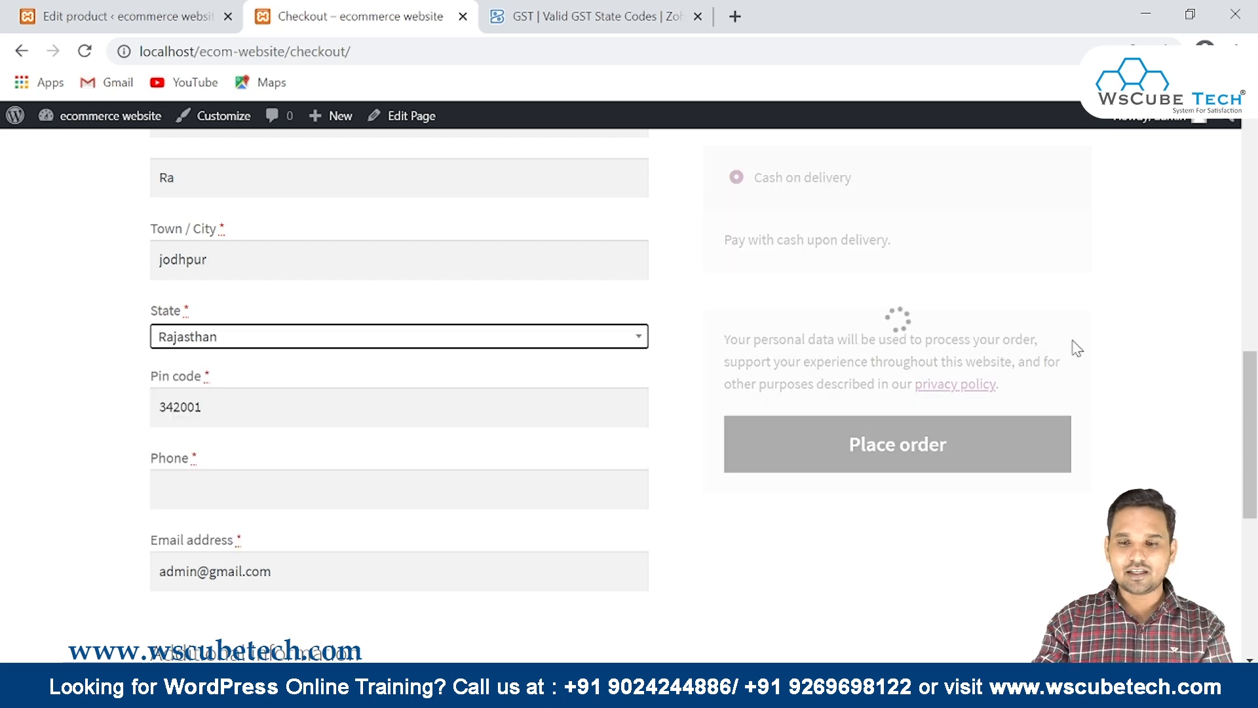
pyautogui.scroll(2, 1063, 348)
pyautogui.scroll(3, 1064, 348)
pyautogui.moveTo(721, 319); pyautogui.dragTo(957, 384)
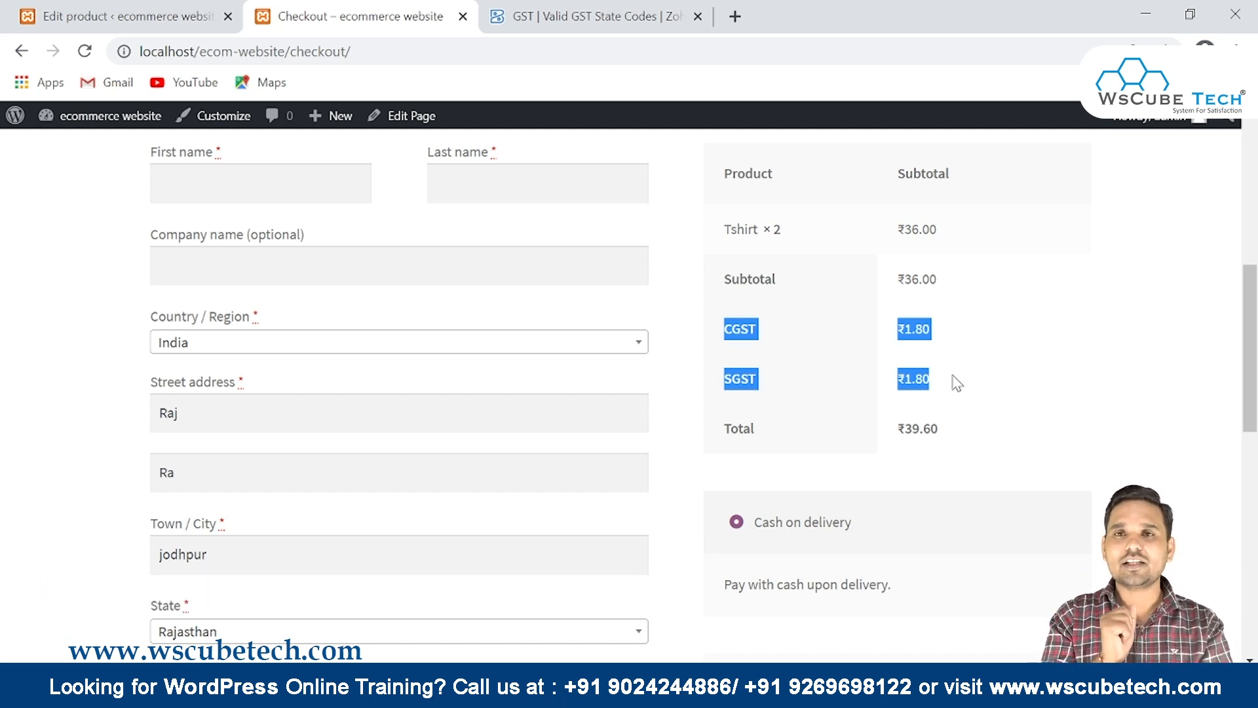
pyautogui.scroll(-6, 956, 383)
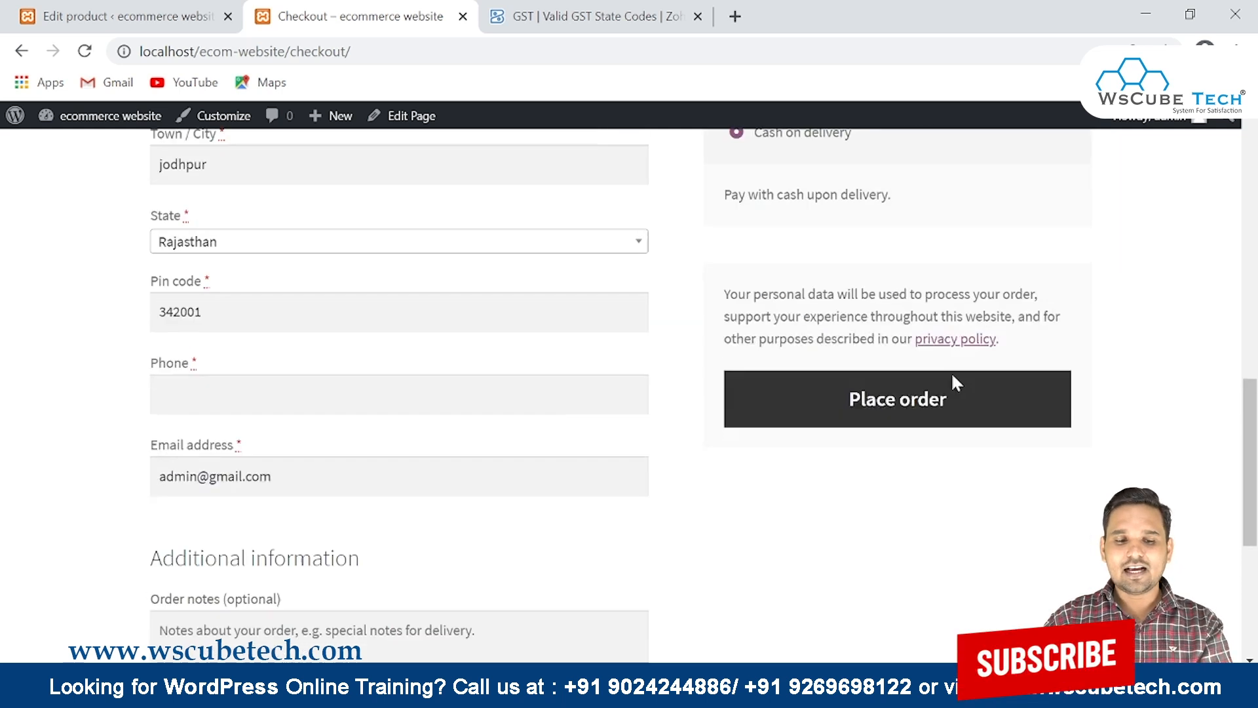
pyautogui.scroll(5, 470, 453)
pyautogui.scroll(9, 477, 453)
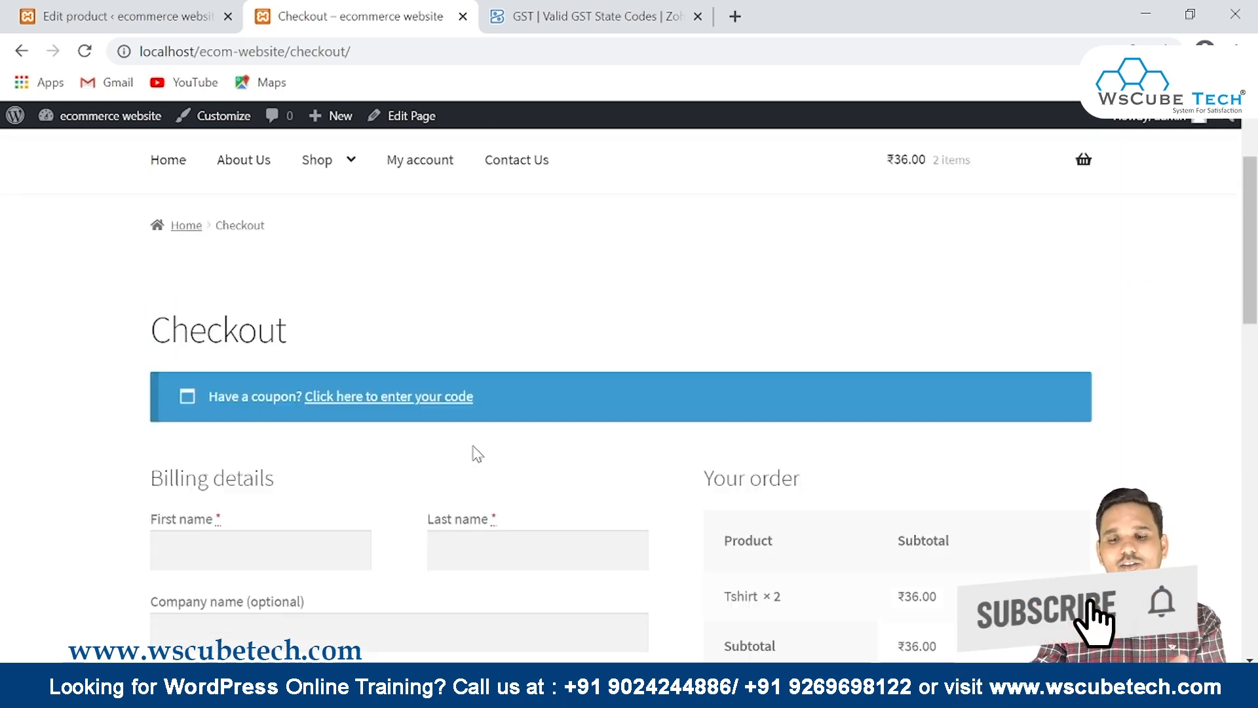
pyautogui.scroll(-1, 477, 453)
pyautogui.scroll(-4, 476, 454)
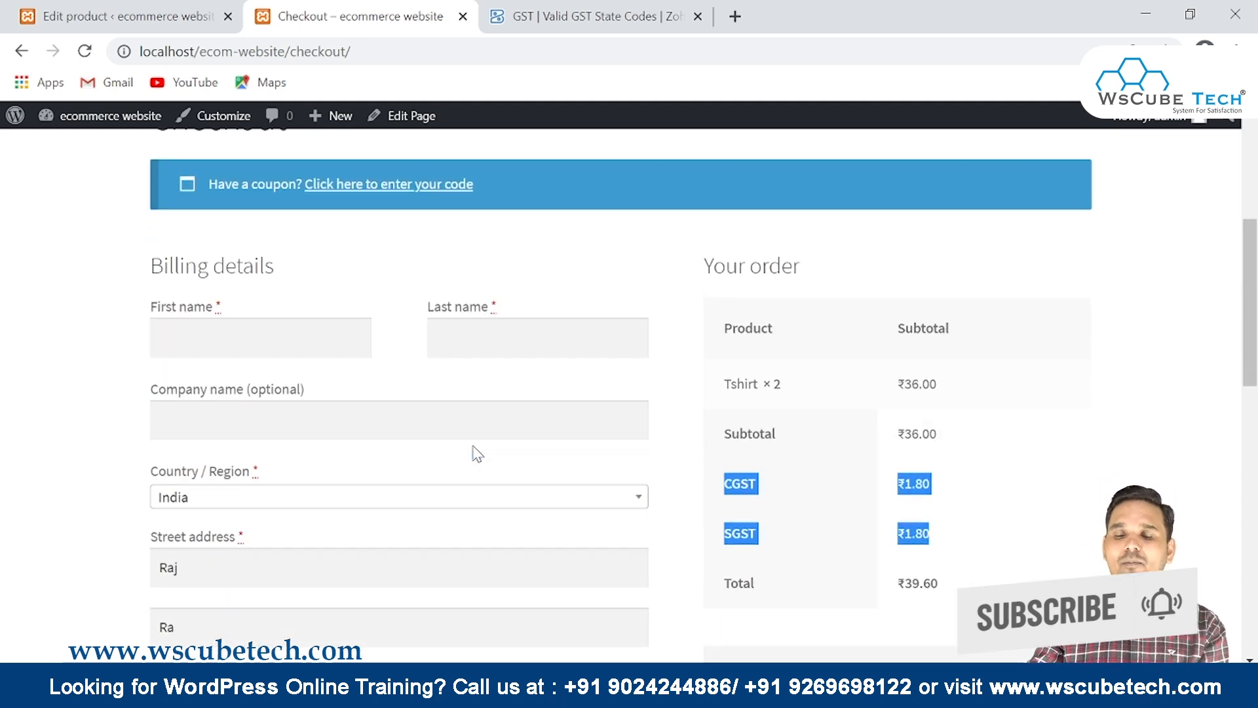